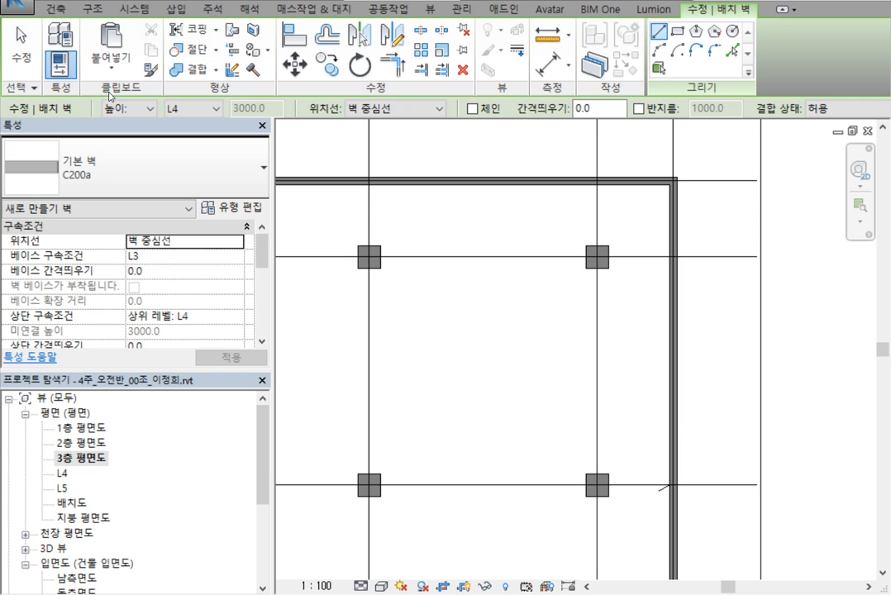
Set the type of the wall being placed to 일반 - 90mm 벽돌 (Basic Wall).
click(180, 173)
scroll(183, 311, down, 5)
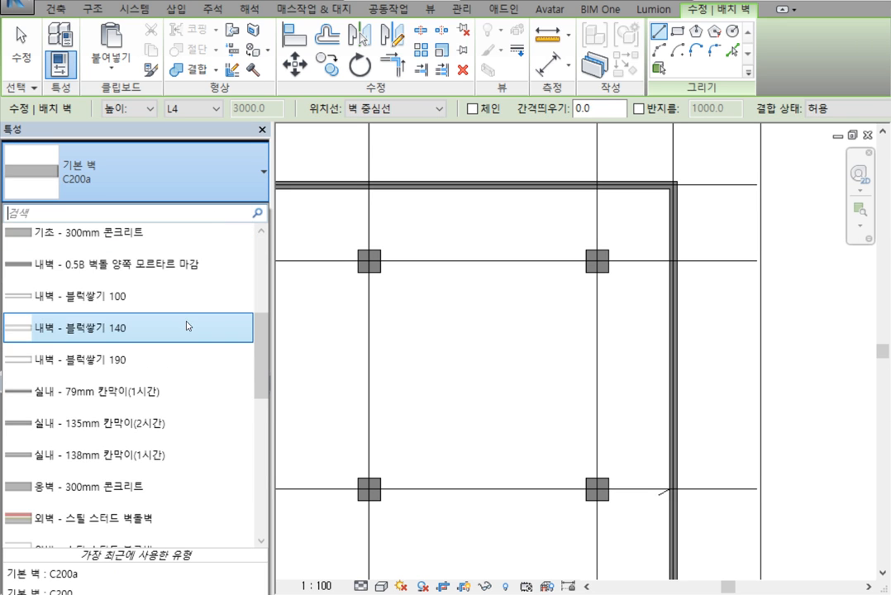
scroll(186, 327, down, 4)
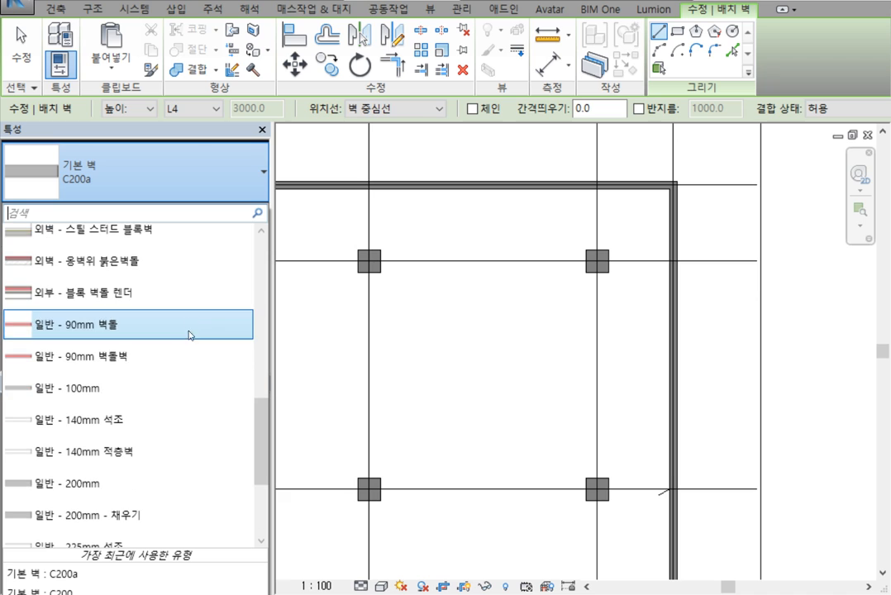
mouse_move(150, 325)
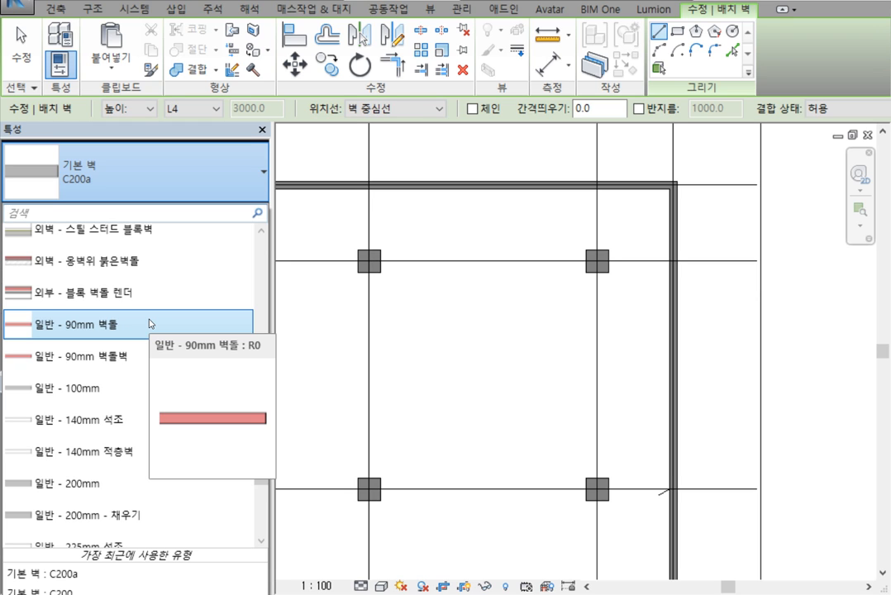
click(150, 324)
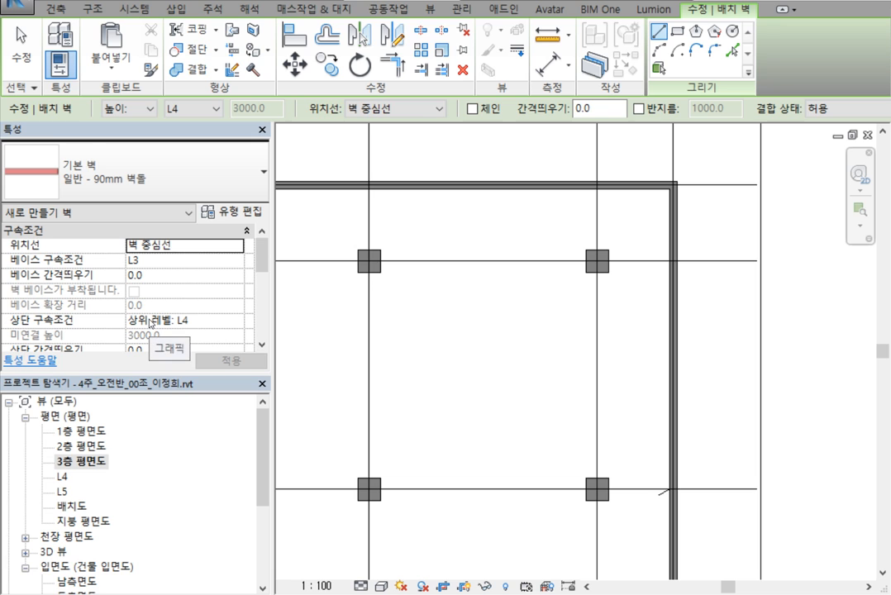
Duplicate the 일반 - 90mm 벽돌 wall type under the name B200.
click(232, 212)
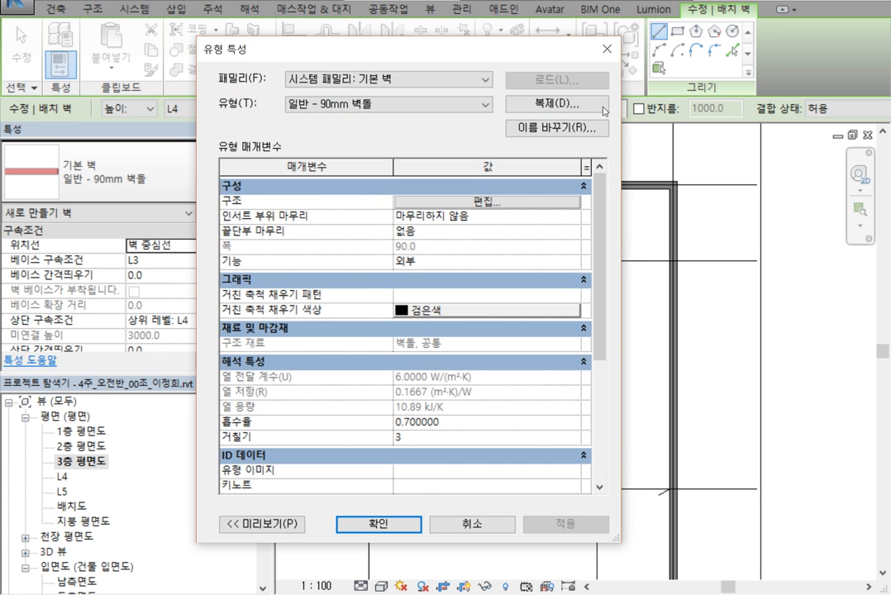
click(572, 106)
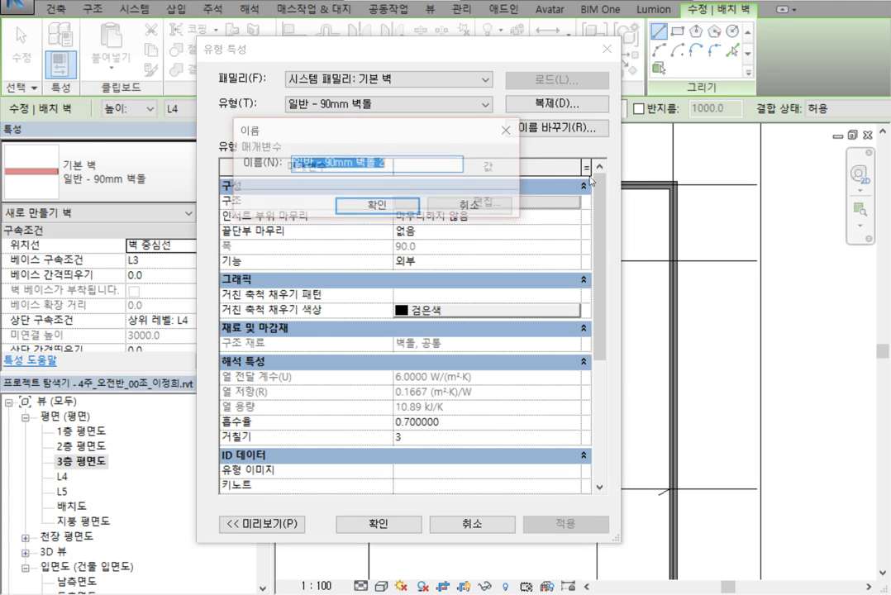
drag(462, 130, 435, 161)
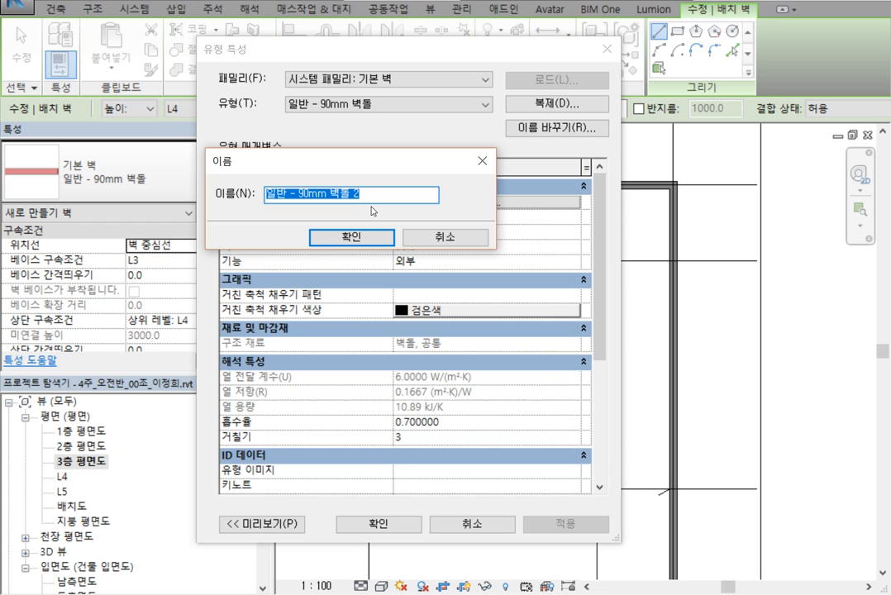
text(B)
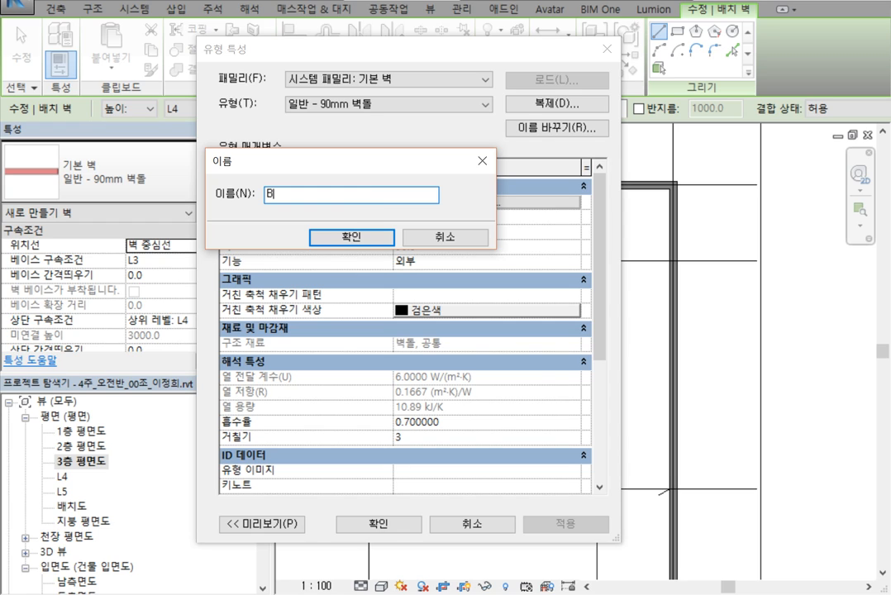
text(200)
click(345, 237)
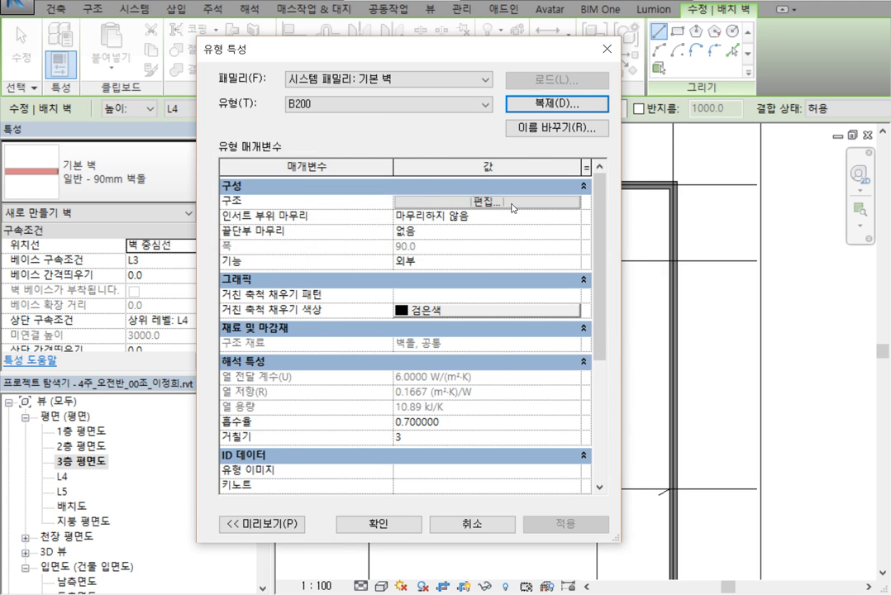
Set the brick structure layer of wall type B200 to 200 mm thick and accept the type properties.
click(513, 203)
click(458, 213)
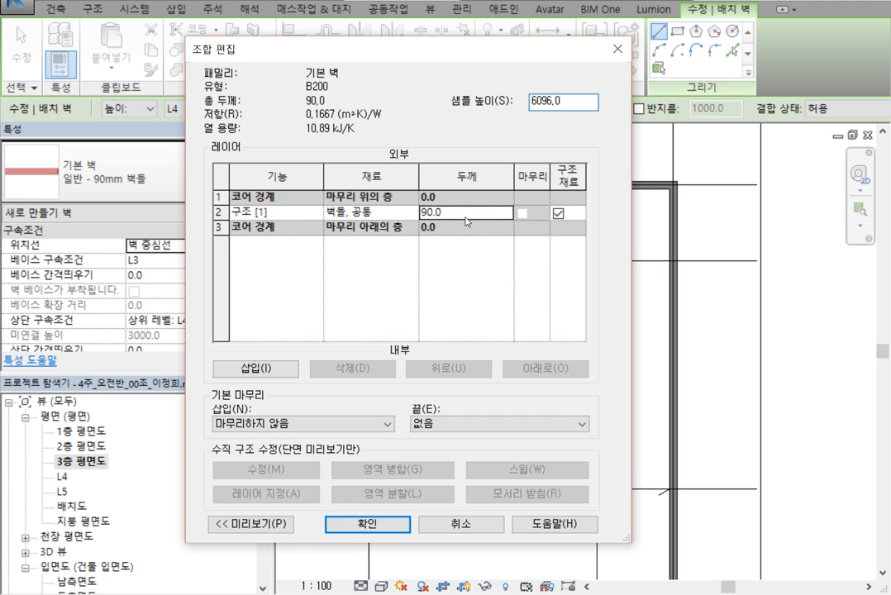
double_click(480, 214)
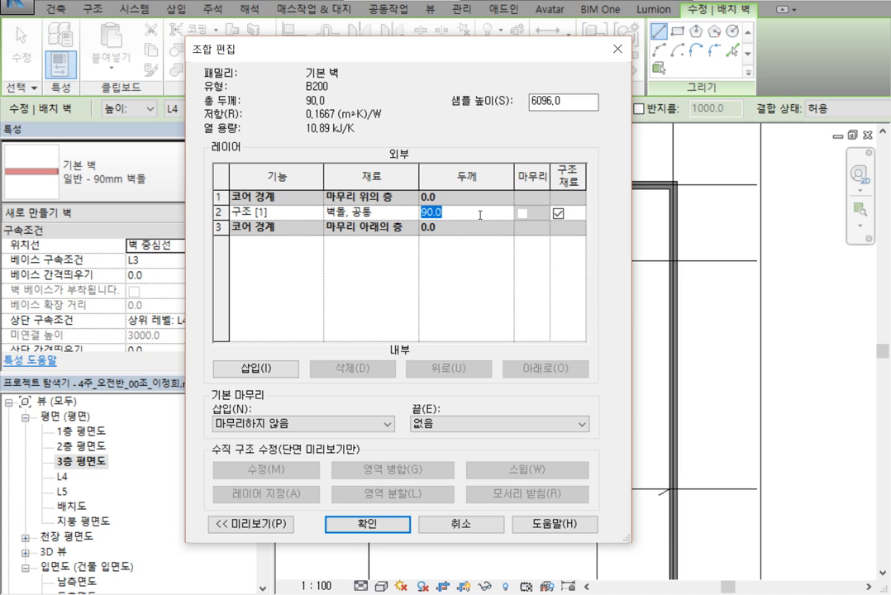
text(200)
click(371, 526)
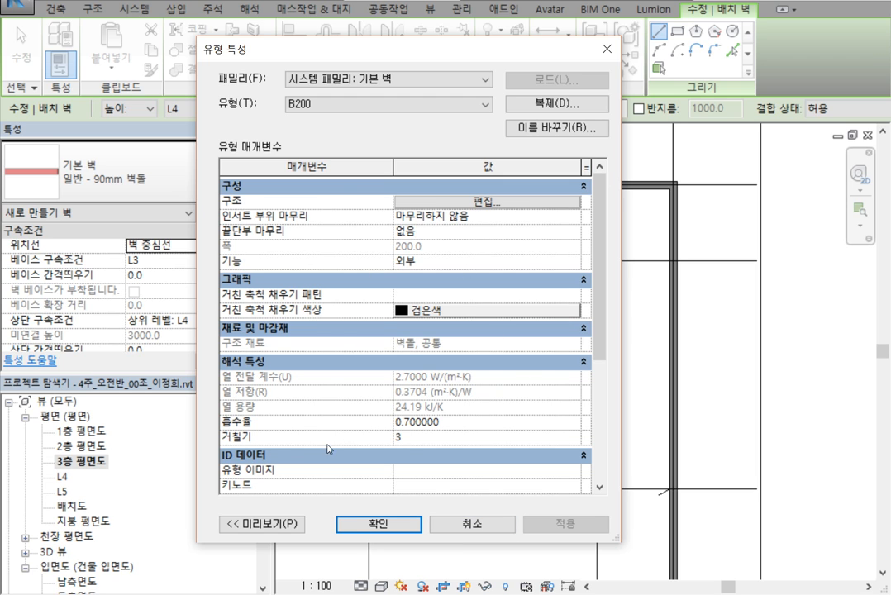
click(355, 526)
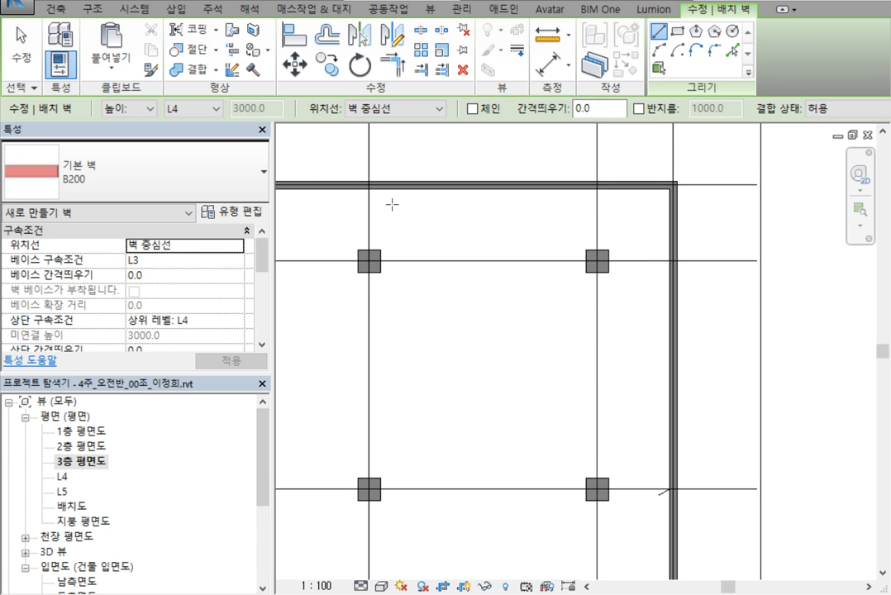
Draw three separate vertical B200 walls below the upper exterior wall, about 4600, 3000 and 3000 mm long from left to right.
click(392, 204)
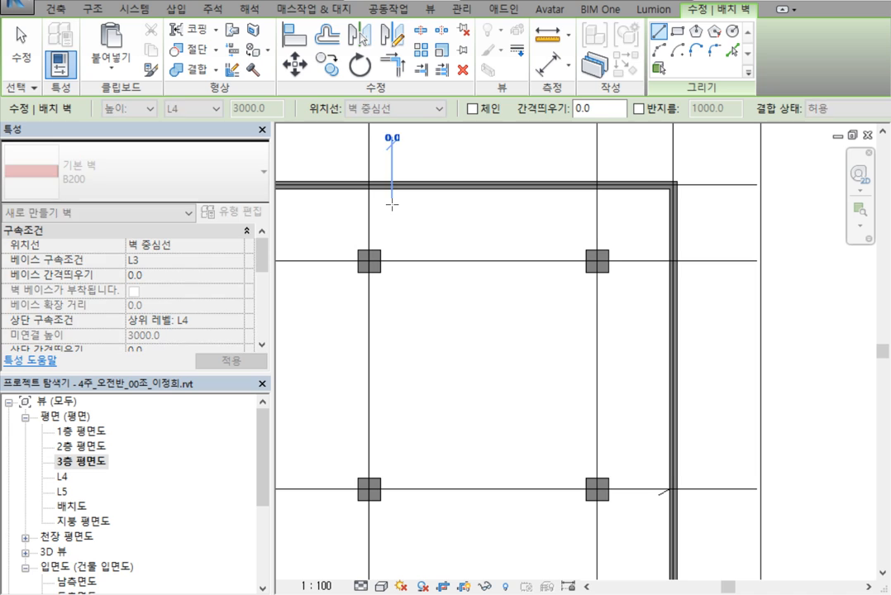
click(392, 380)
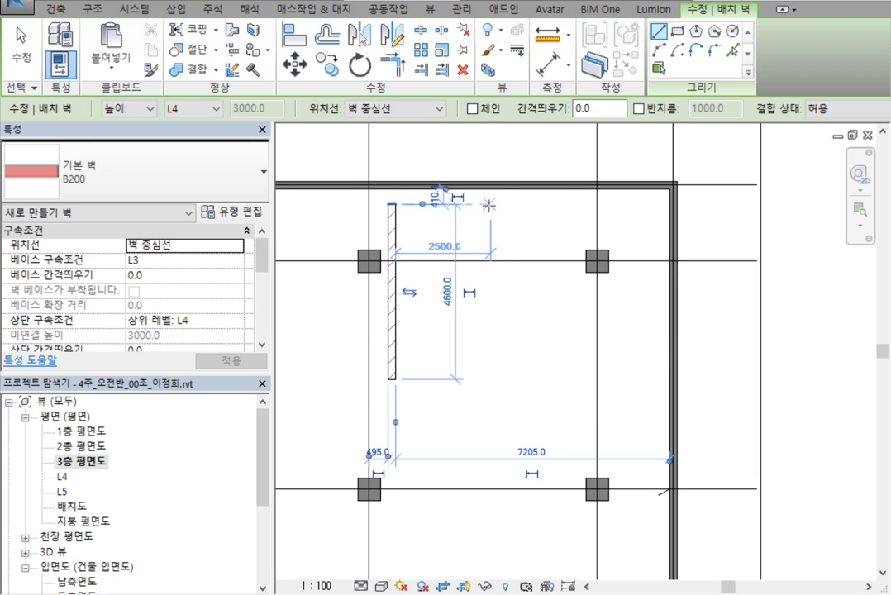
click(489, 204)
click(490, 318)
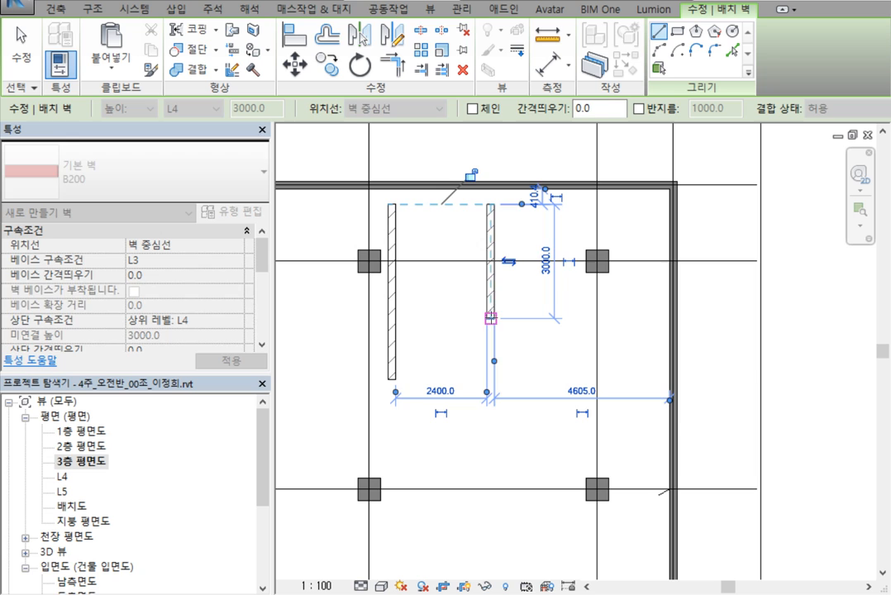
click(575, 204)
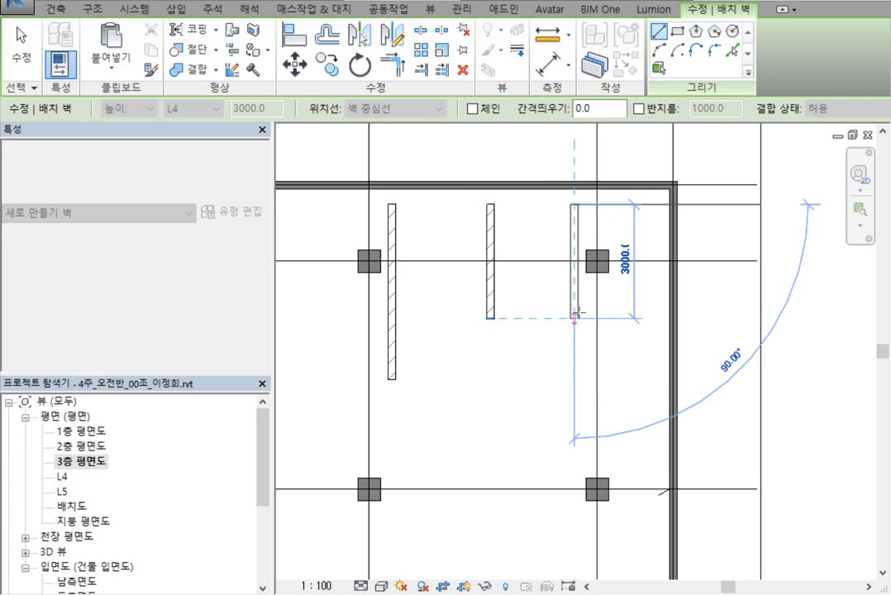
click(575, 317)
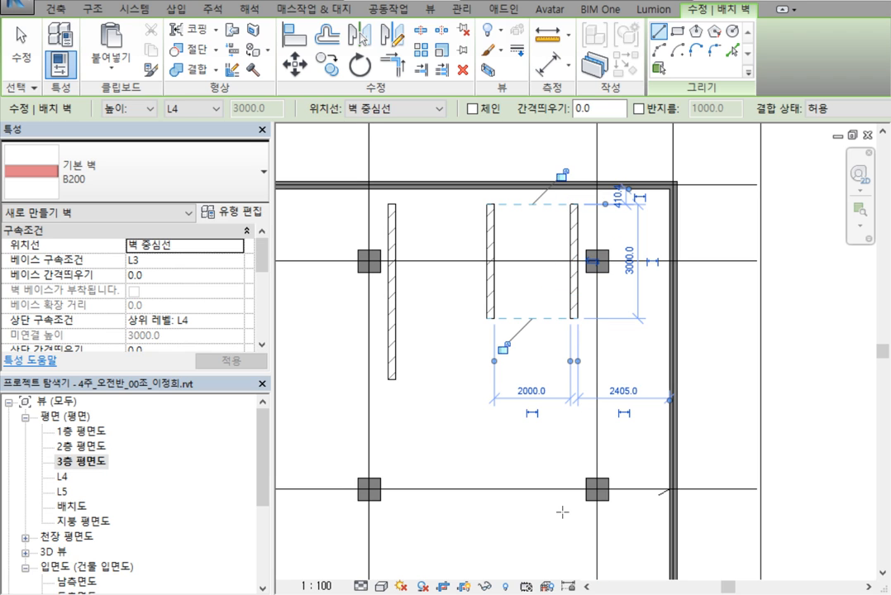
Draw two horizontal B200 walls below the vertical ones, the lower about 6900 mm and the upper about 3600 mm long.
click(391, 406)
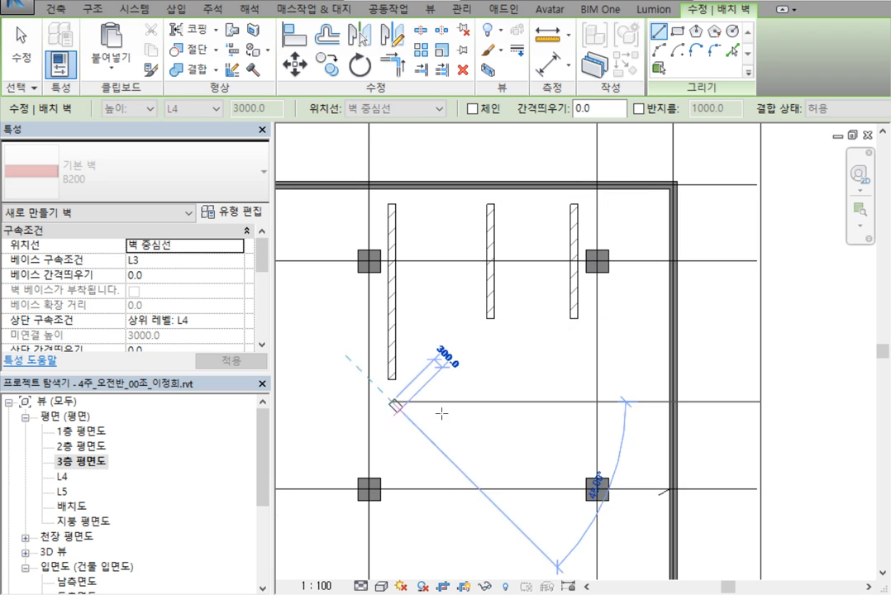
click(653, 402)
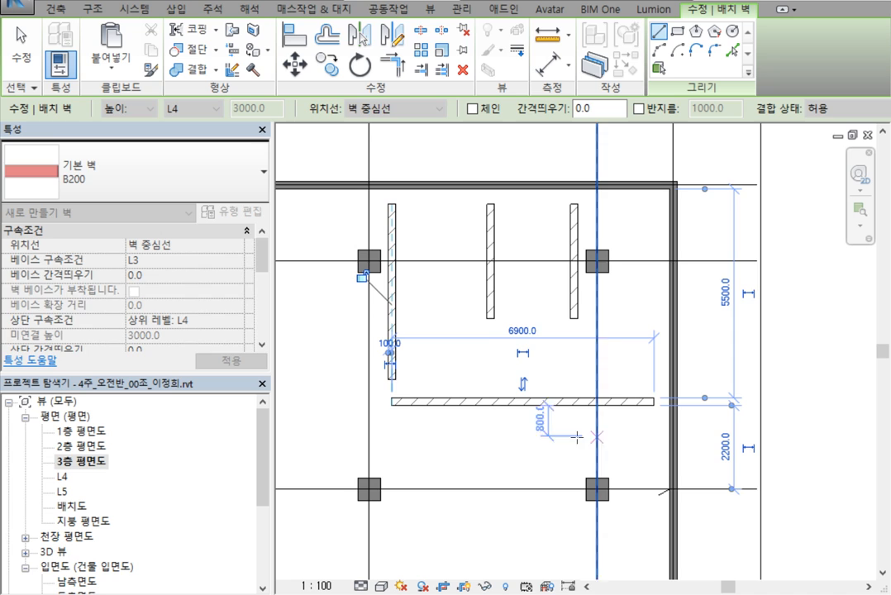
click(491, 352)
click(627, 352)
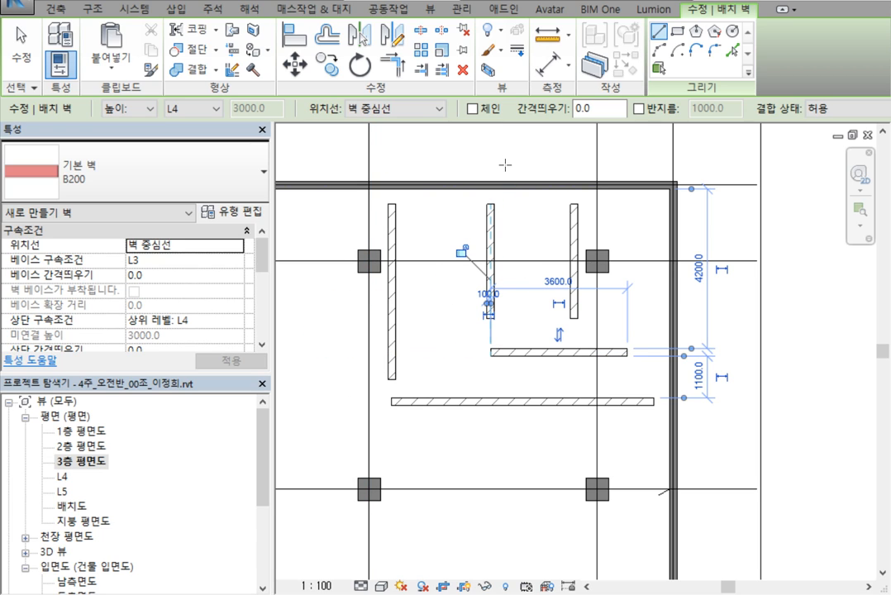
key(Escape)
key(Escape)
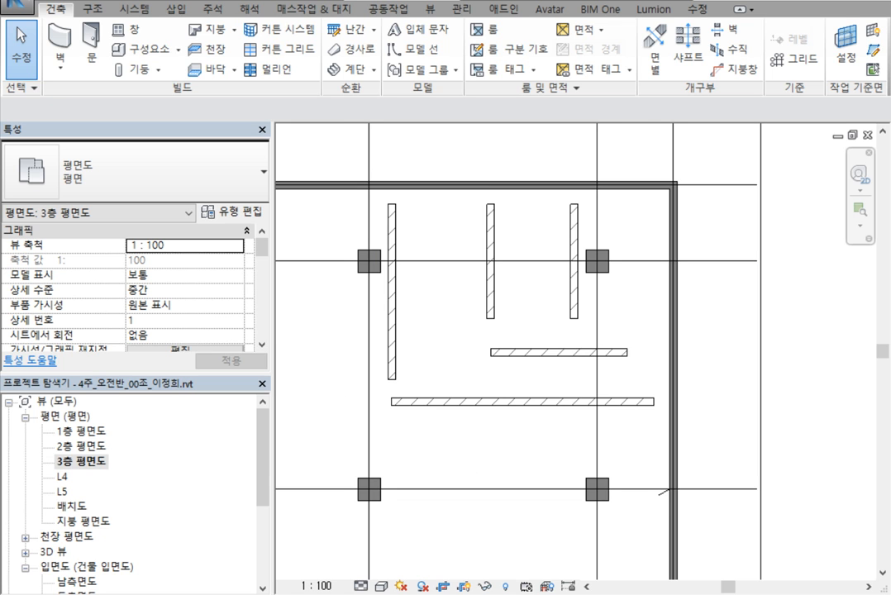
Join the left vertical wall with the long horizontal wall and the middle vertical wall with the short one using Trim/Extend to Corner.
key(alt+Tab)
click(700, 10)
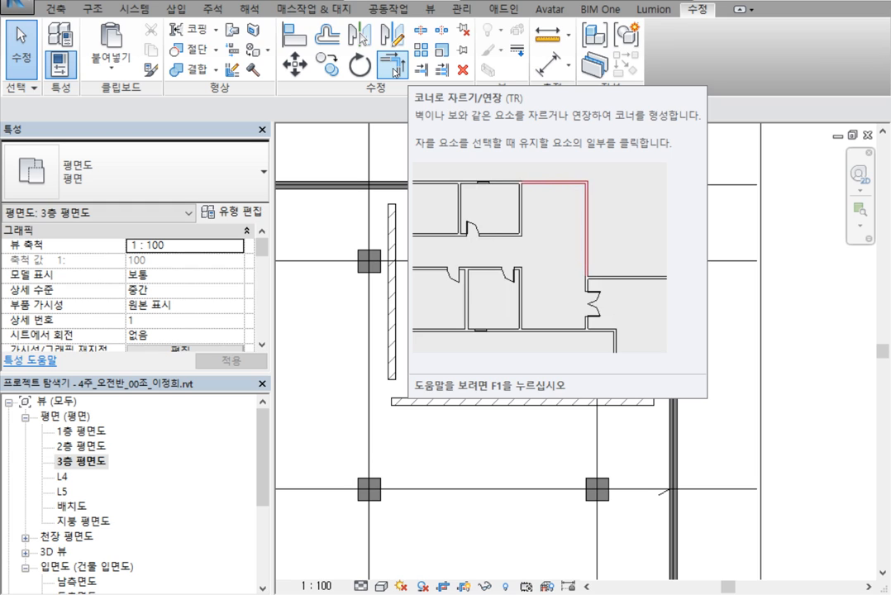
key(t)
key(r)
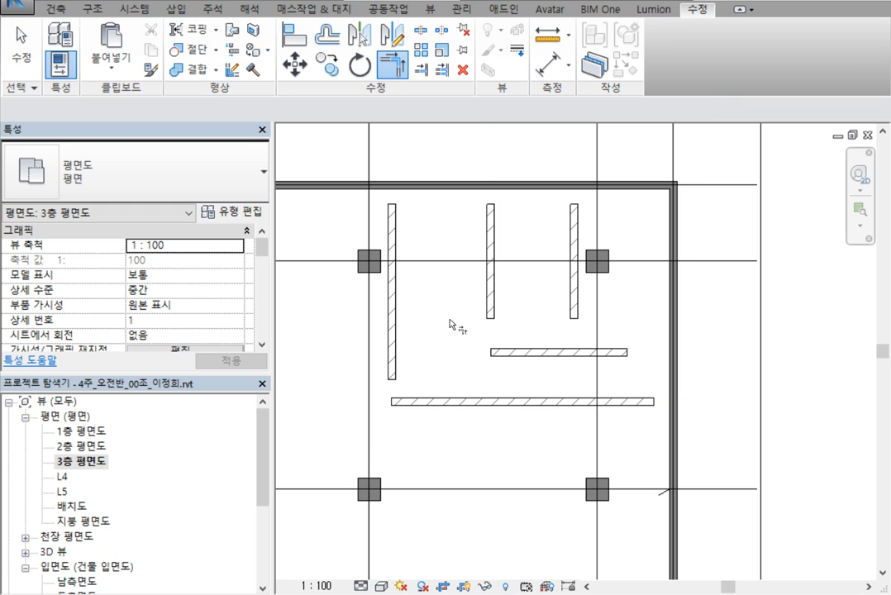
click(396, 348)
click(475, 403)
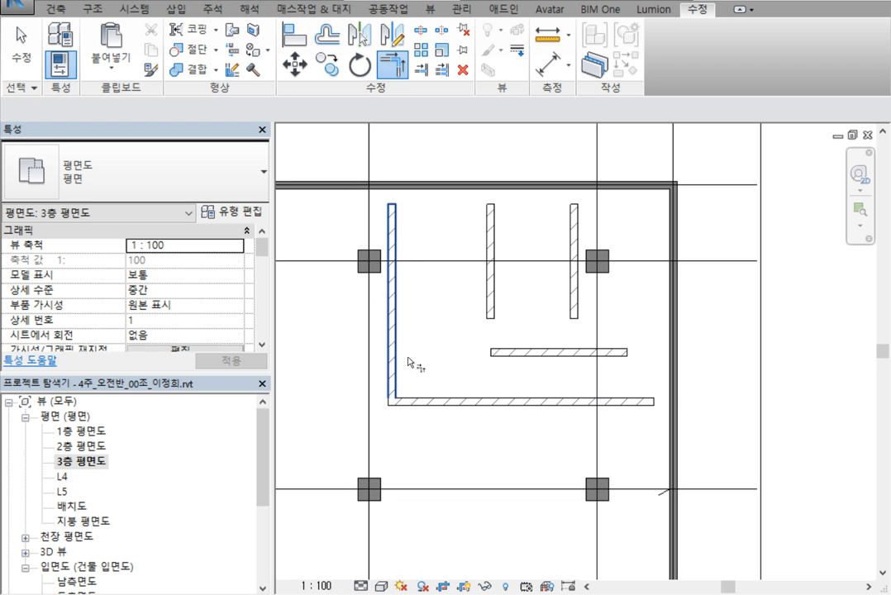
click(498, 303)
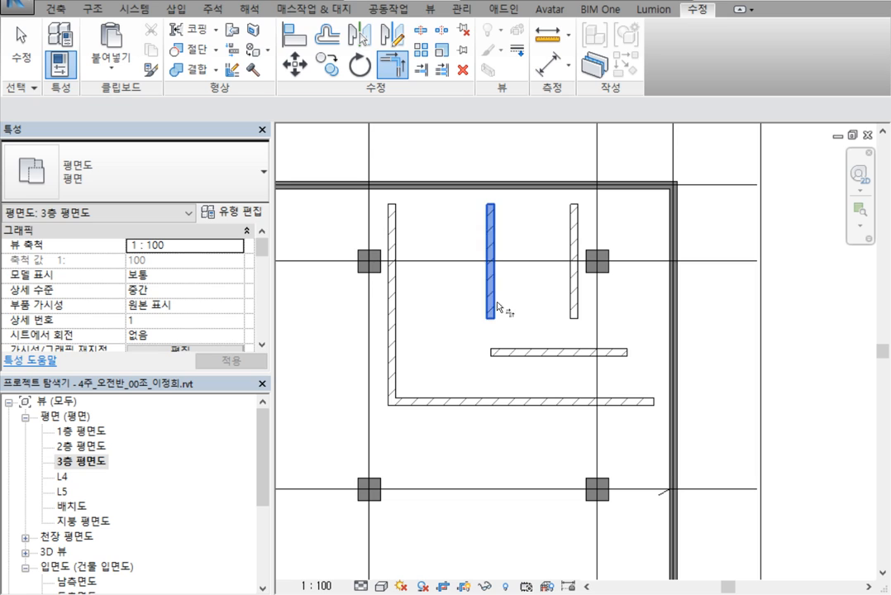
click(522, 370)
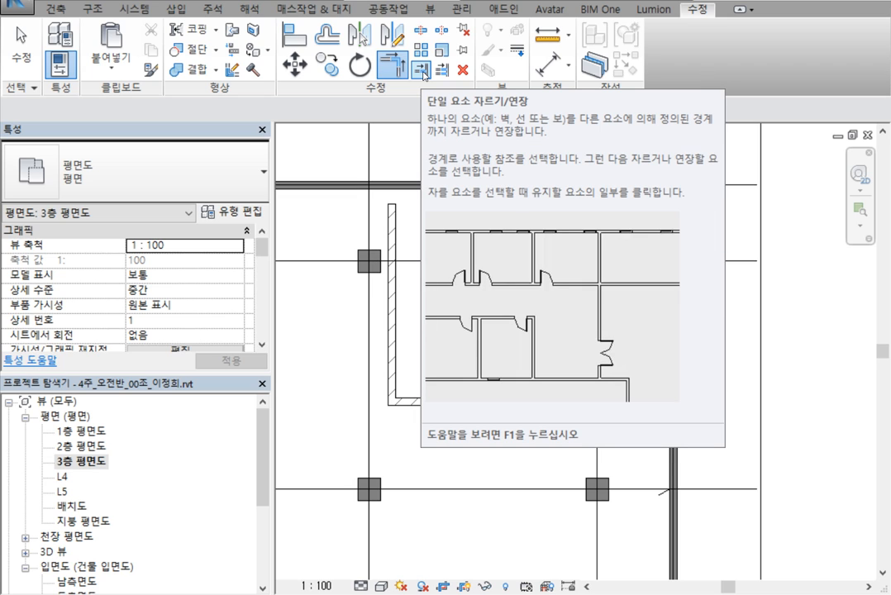
Extend the left and middle vertical walls to the inner face of the upper exterior wall with Trim/Extend Single Element.
click(423, 71)
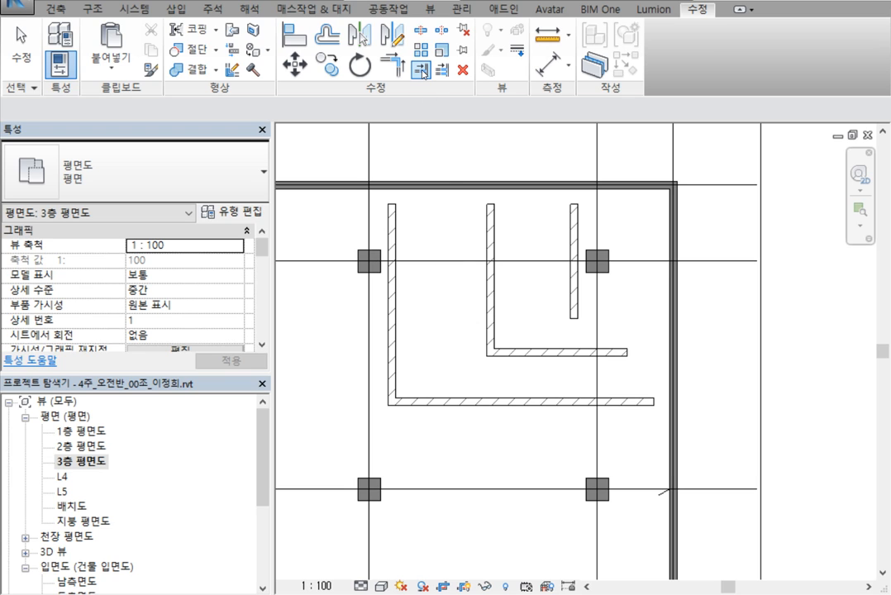
click(422, 71)
click(415, 190)
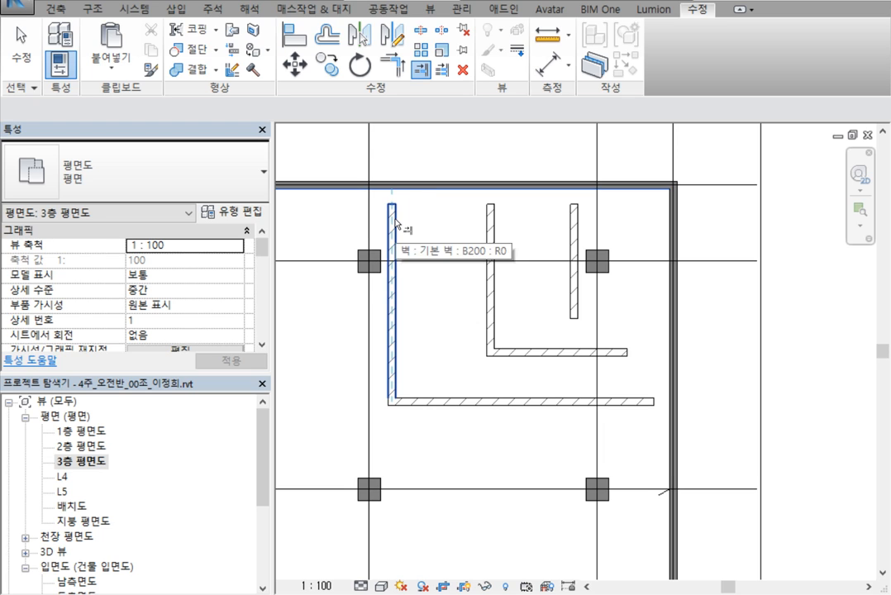
click(395, 221)
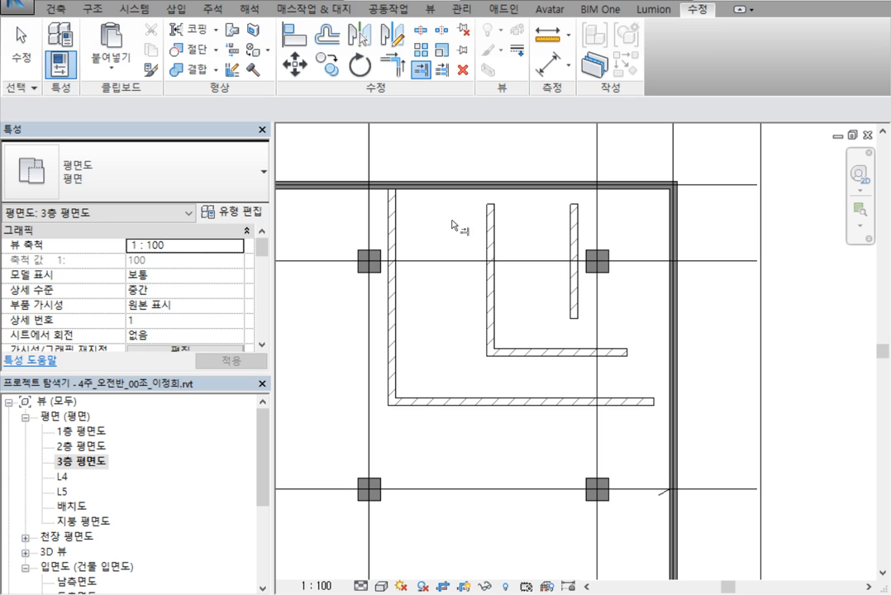
click(521, 194)
click(492, 217)
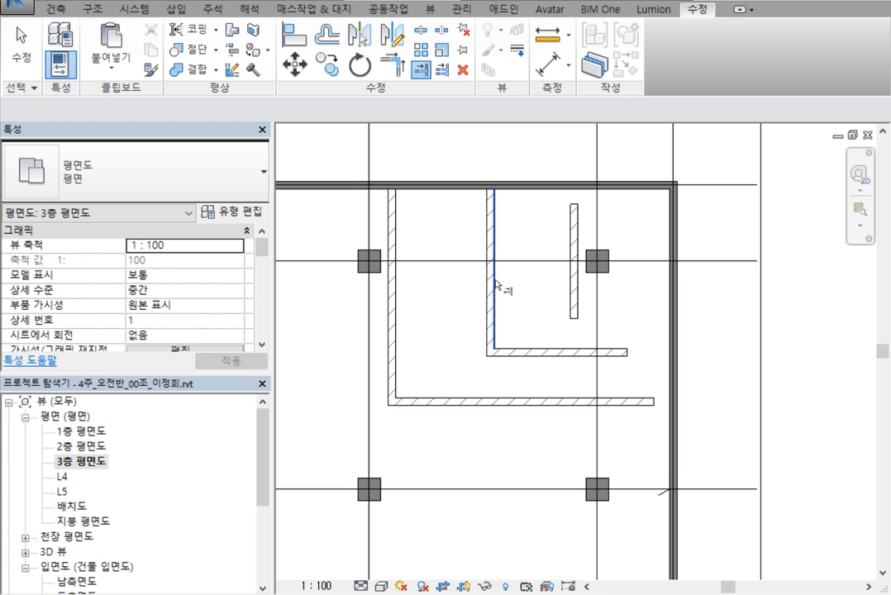
Trim the middle vertical wall at the upper horizontal grid line, and extend it back to the upper exterior wall.
click(523, 262)
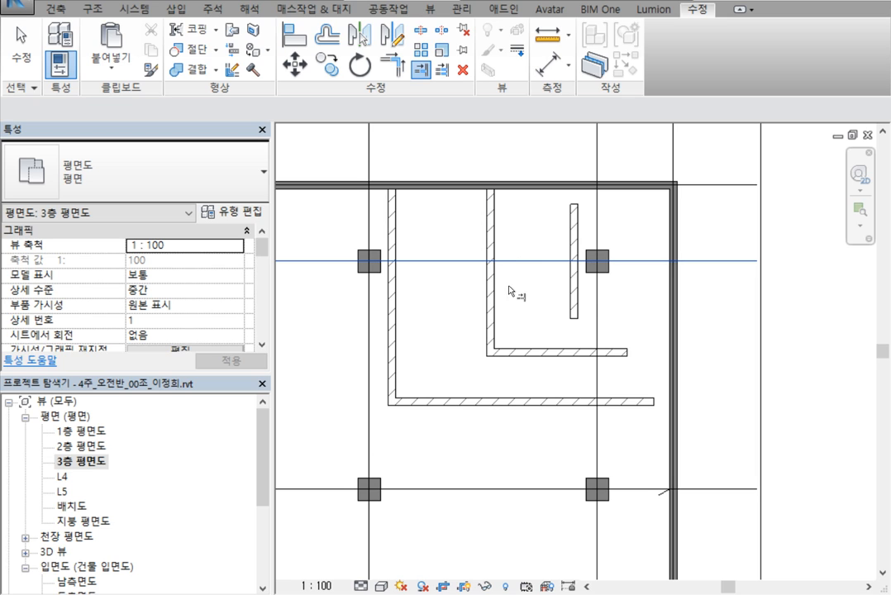
click(492, 285)
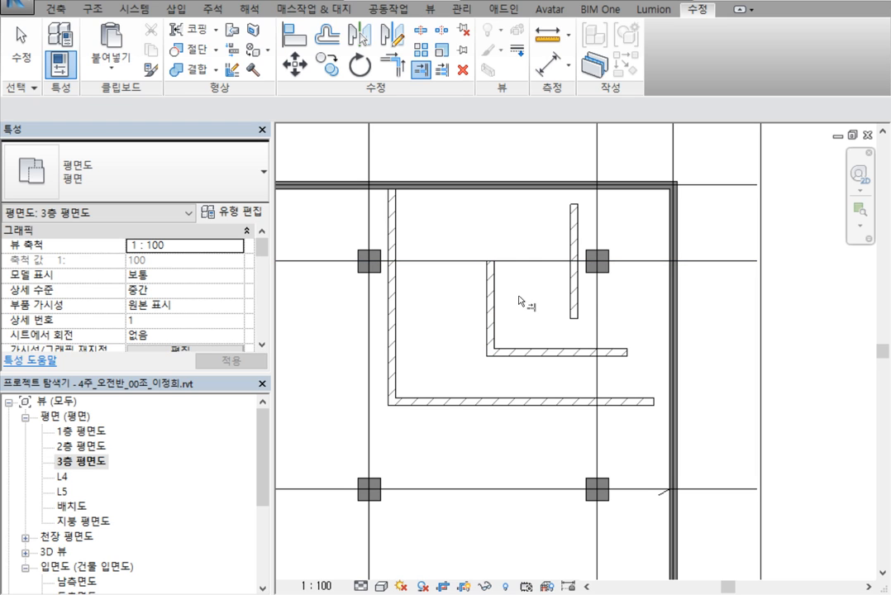
click(507, 194)
click(492, 277)
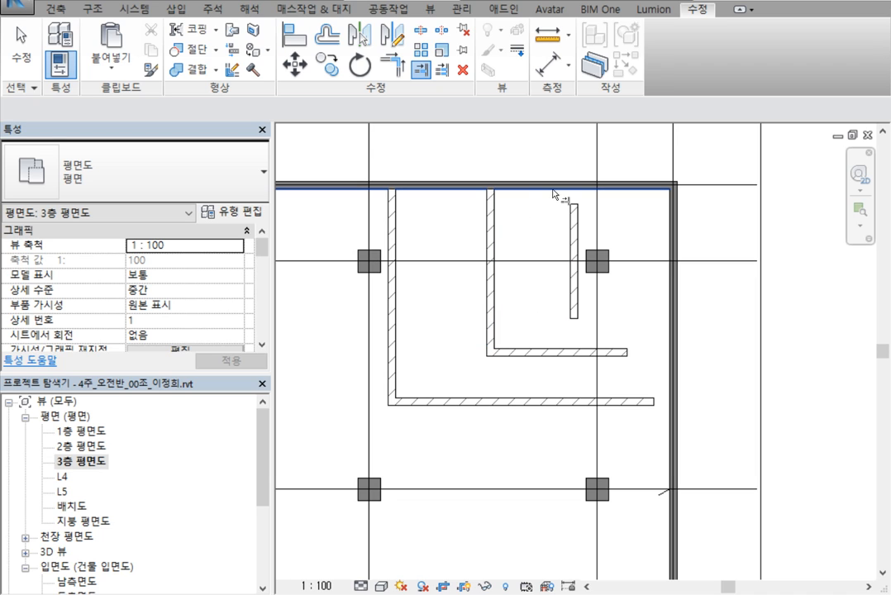
Extend the right vertical wall up to the inner face of the upper exterior wall.
click(577, 218)
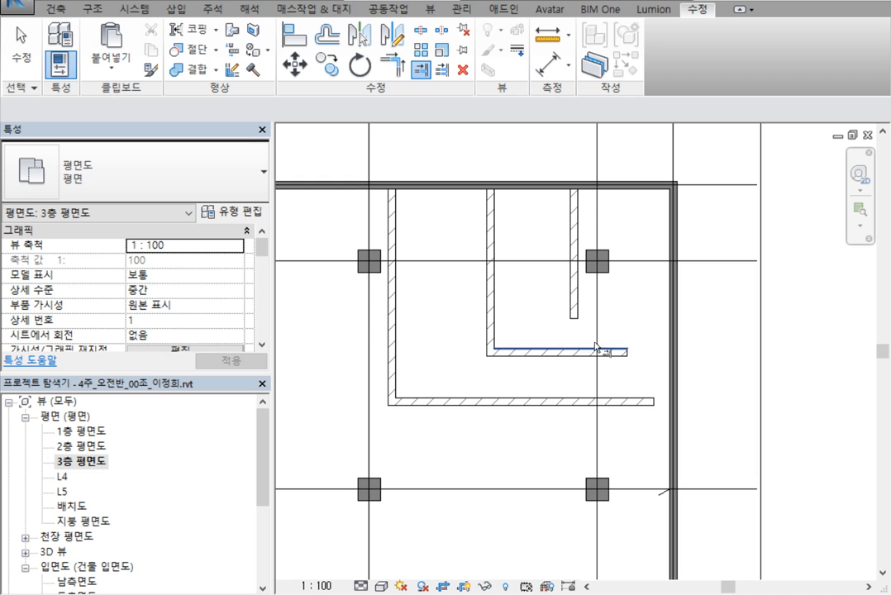
Extend the upper and lower horizontal interior walls to the inner face of the right exterior wall.
click(668, 353)
click(620, 357)
click(672, 380)
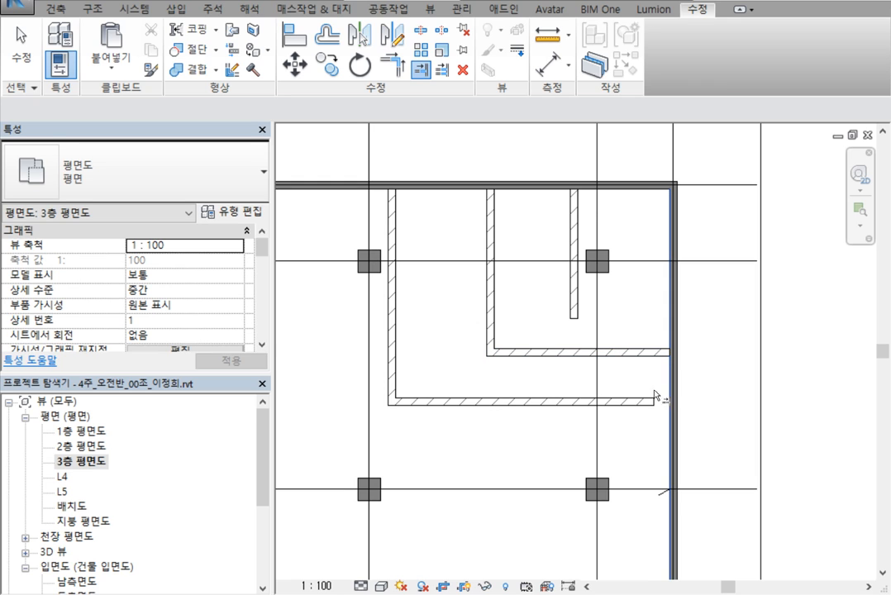
click(647, 402)
Extend the middle vertical wall down to the lower horizontal wall, and the right vertical wall down to the upper horizontal wall.
click(514, 401)
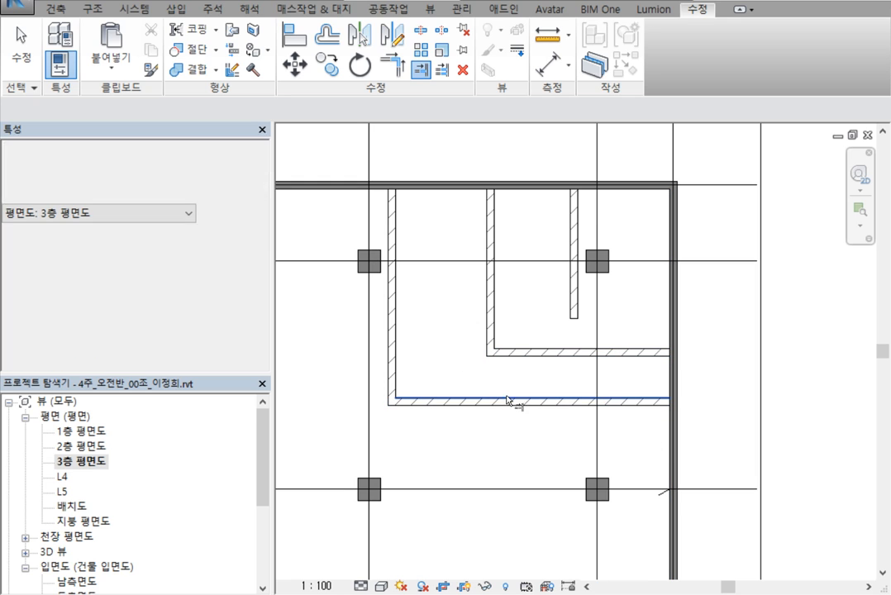
click(491, 333)
click(562, 351)
click(573, 312)
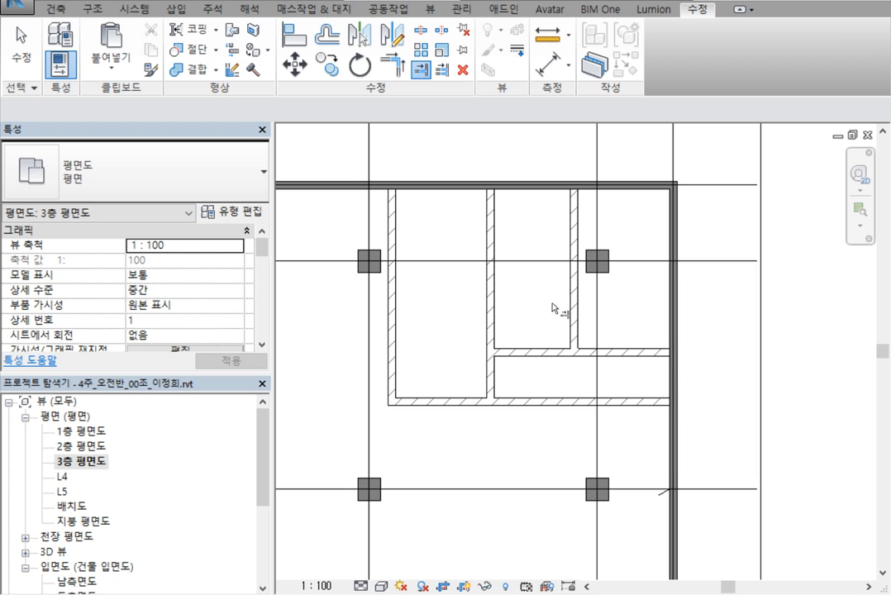
key(Escape)
key(Escape)
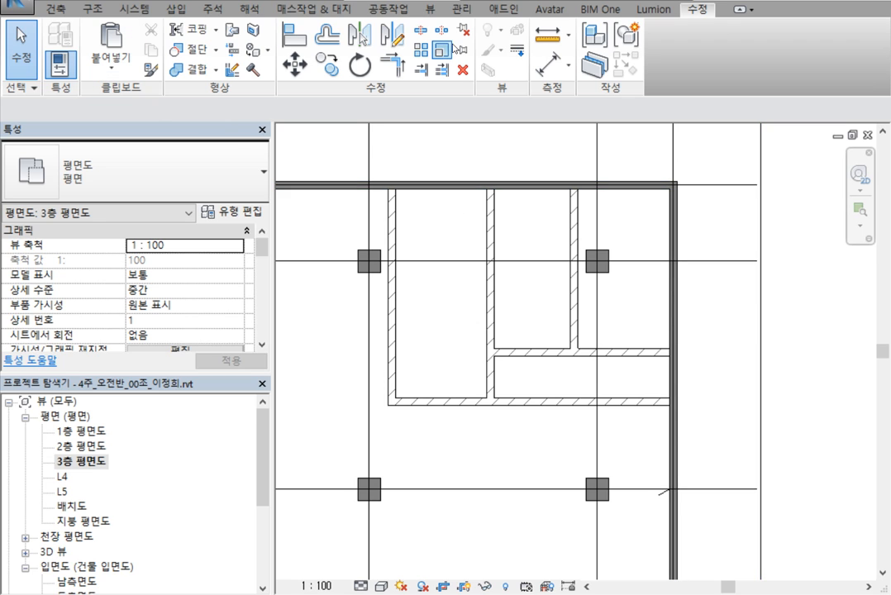
Place an aligned dimension string above the building across the three vertical interior walls' centrelines and grid line X6.
click(553, 71)
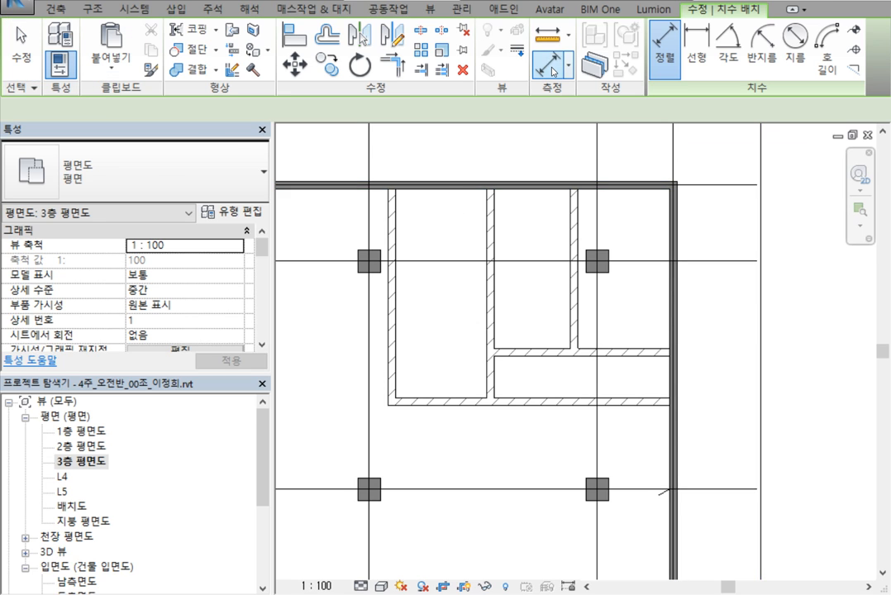
click(391, 229)
click(489, 235)
click(573, 227)
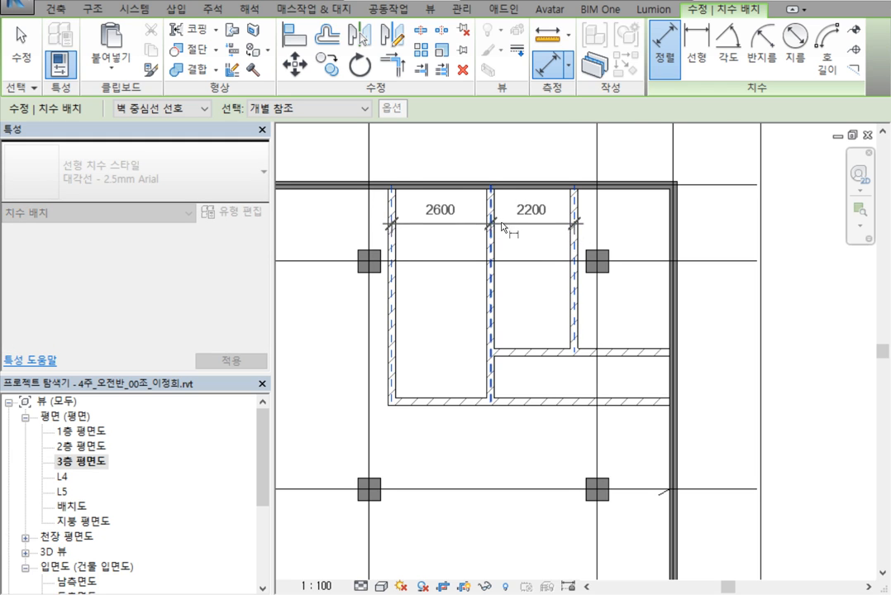
scroll(547, 199, down, 1)
middle_drag(550, 197, 513, 278)
click(624, 225)
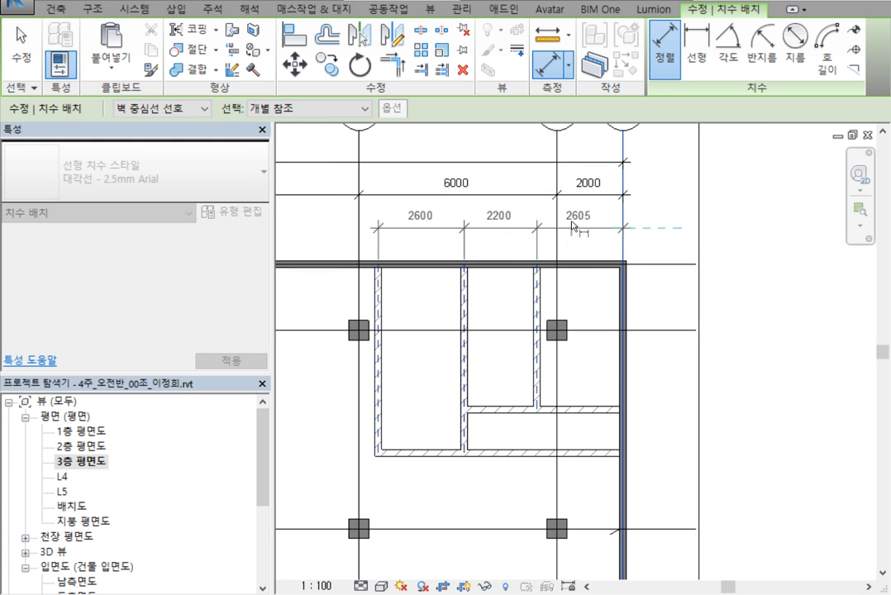
click(577, 233)
Dimension from the upper exterior wall through both horizontal interior walls to the lower grid line, placing the string outside the right exterior wall.
click(590, 456)
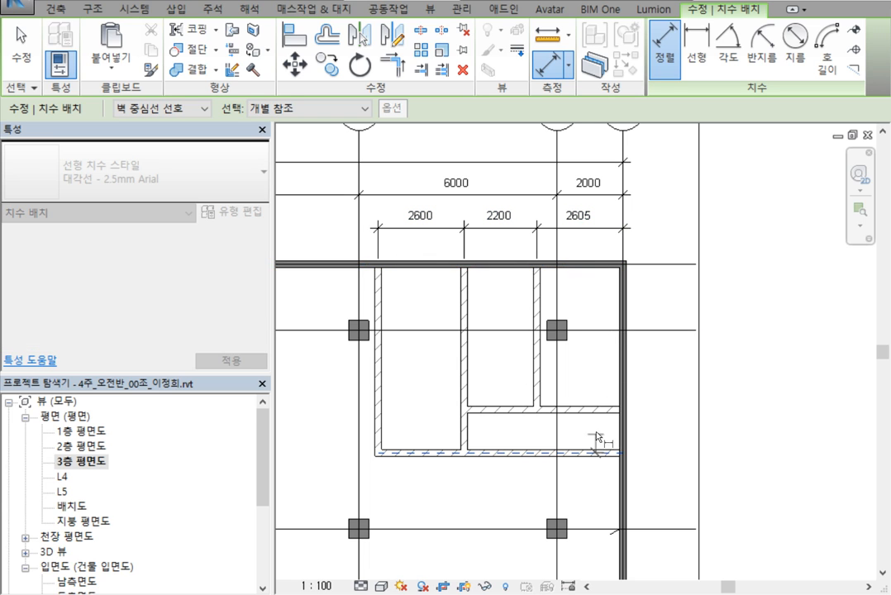
click(598, 415)
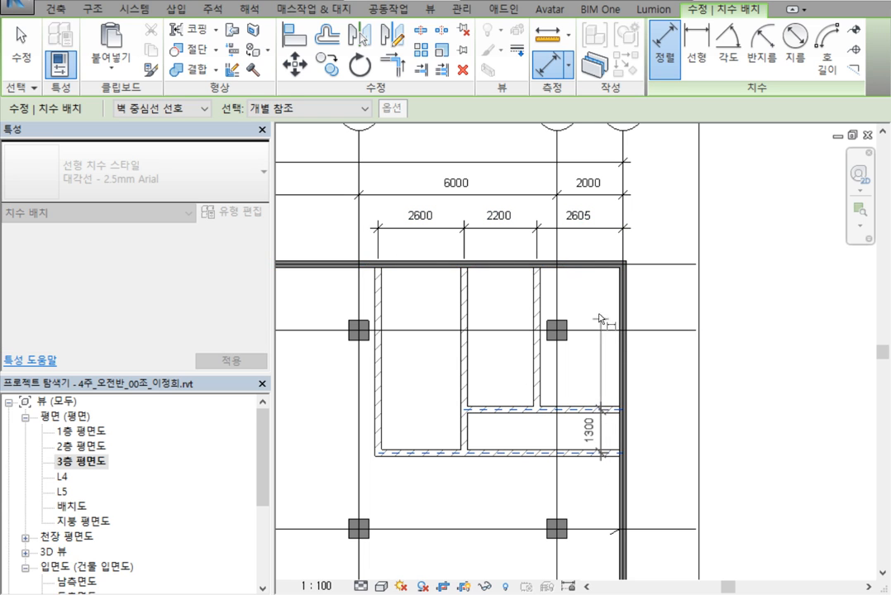
click(594, 267)
click(592, 529)
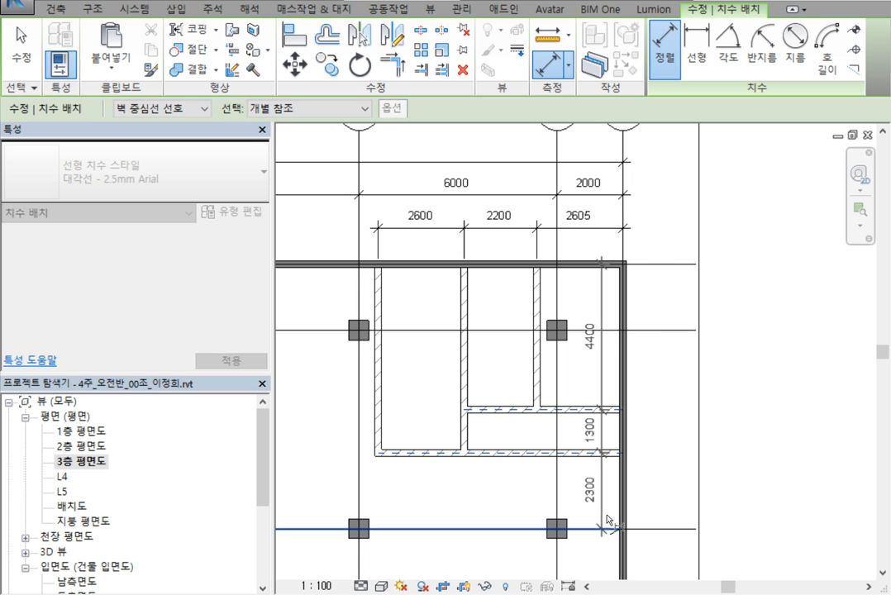
click(675, 451)
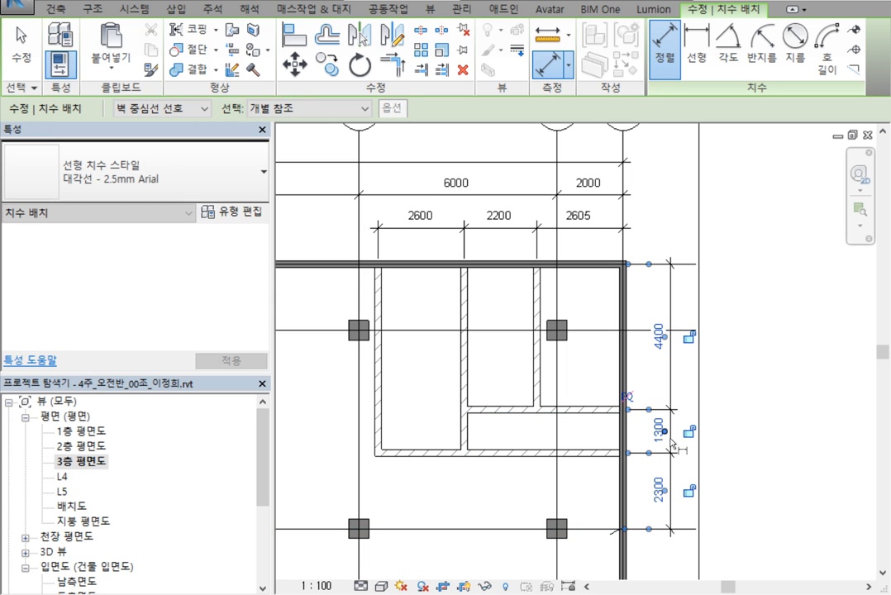
right_click(757, 301)
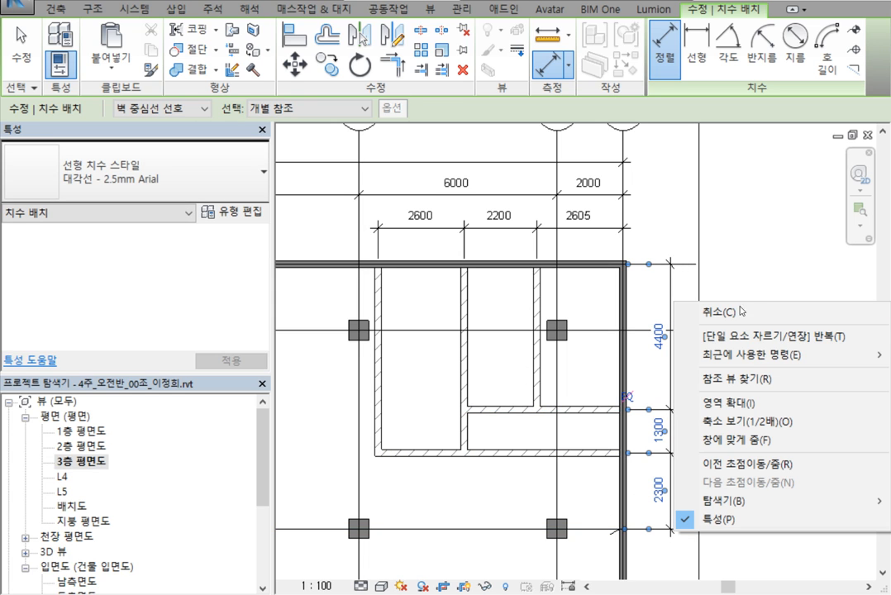
click(740, 307)
right_click(748, 266)
click(767, 277)
Switch to the reference drawing 참고용도면.pdf and examine the interior wall dimensions around rooms 302 to 305.
scroll(748, 303, down, 2)
scroll(623, 252, up, 3)
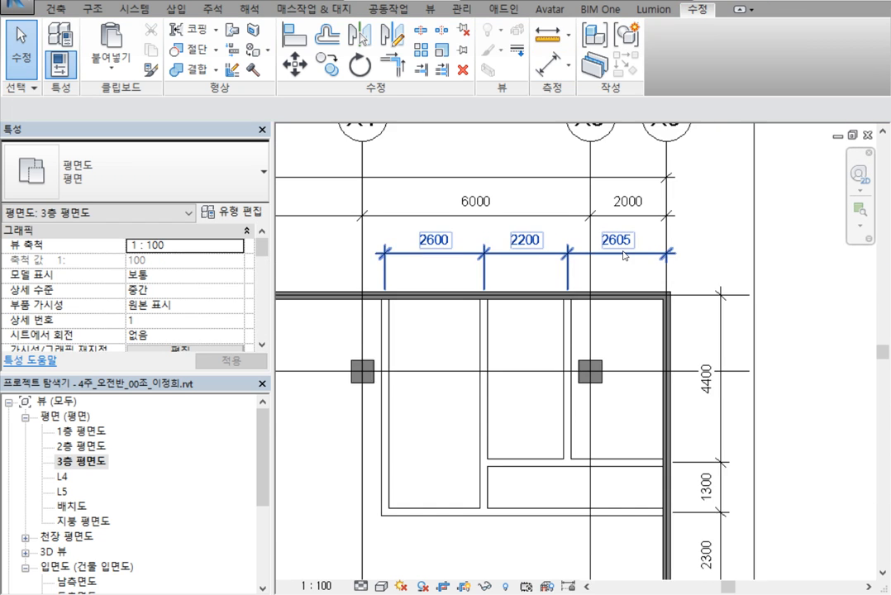
scroll(593, 279, up, 1)
scroll(578, 285, down, 1)
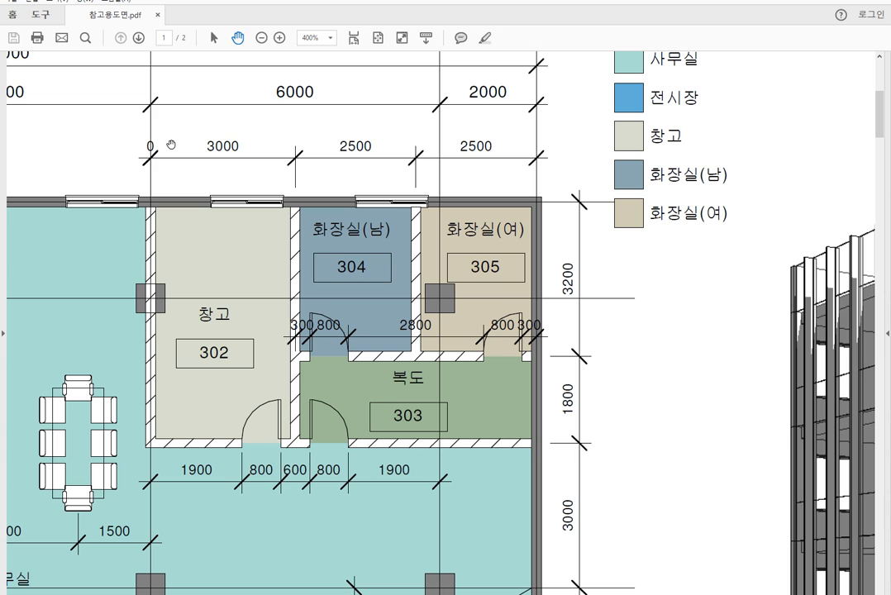
mouse_move(165, 133)
mouse_down()
mouse_move(210, 306)
mouse_move(159, 146)
mouse_move(160, 170)
mouse_up()
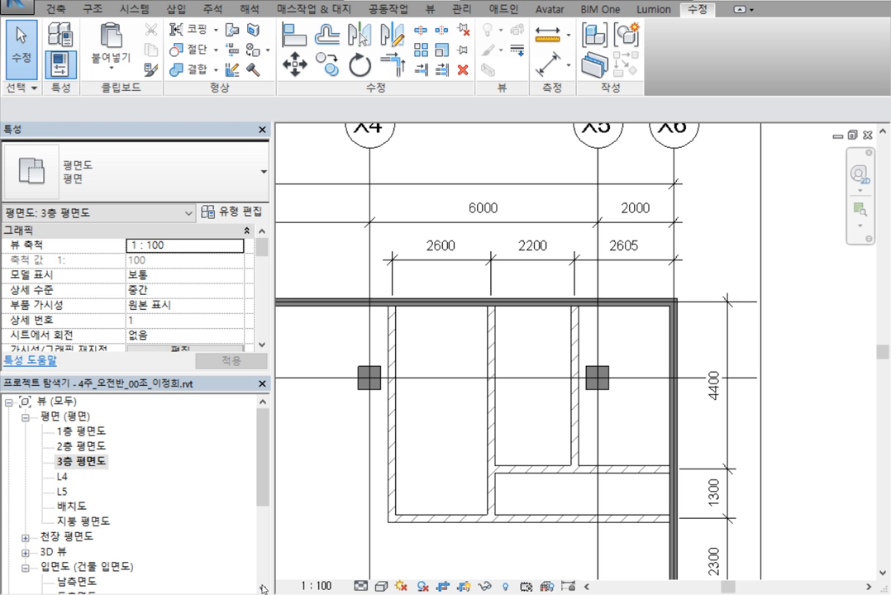
Move the left vertical wall toward the middle vertical wall until their spacing is 2200.
click(395, 352)
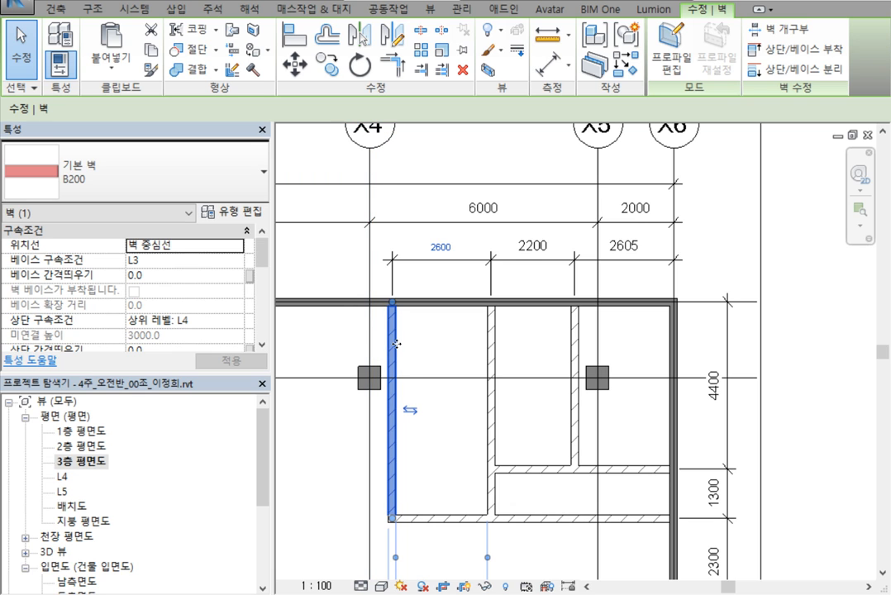
mouse_move(392, 345)
mouse_down()
mouse_move(403, 346)
mouse_move(343, 348)
mouse_move(407, 348)
mouse_up()
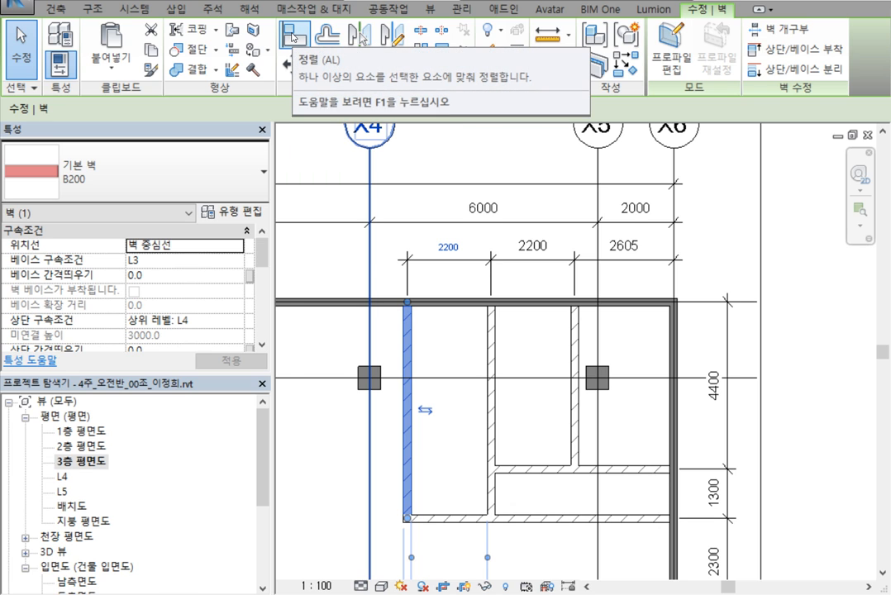
Align the left vertical wall's centreline to grid line X4.
click(292, 37)
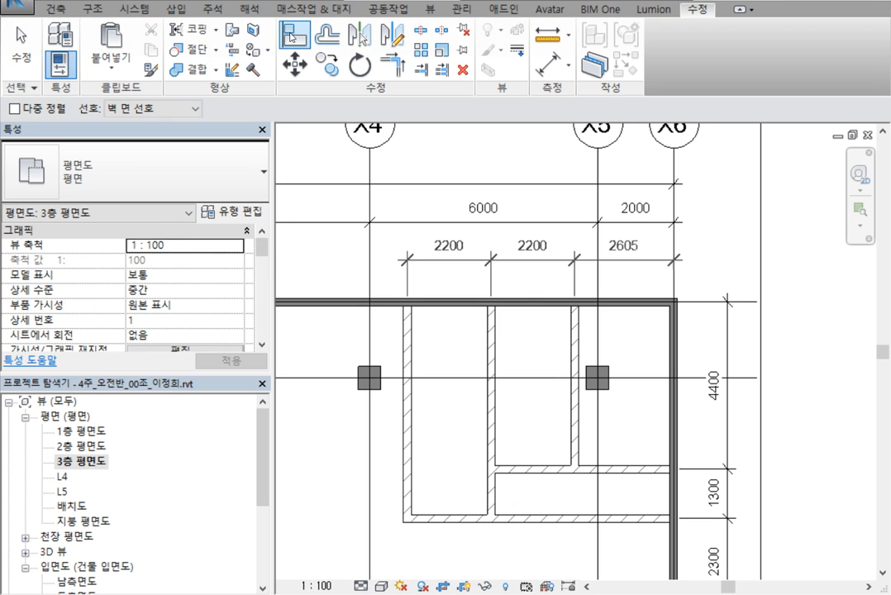
click(369, 340)
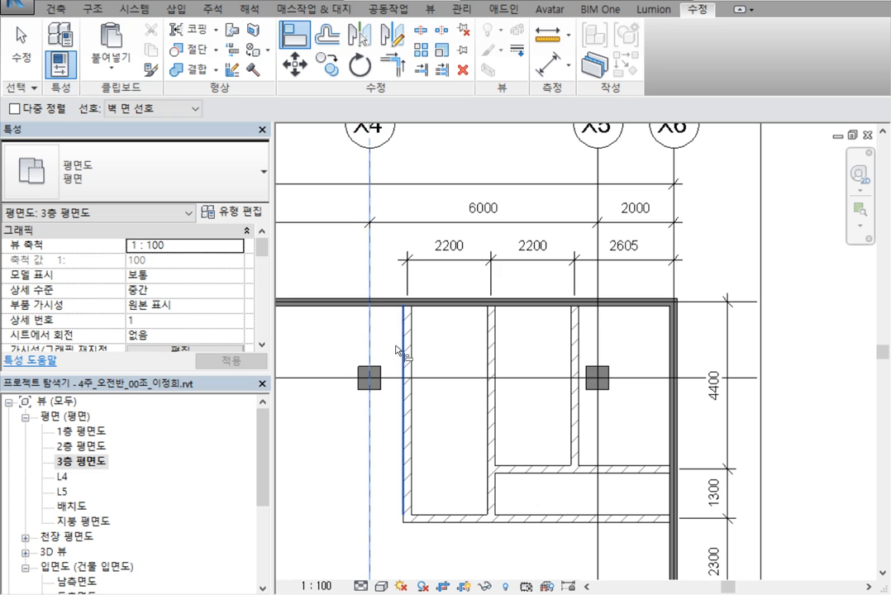
scroll(399, 351, up, 3)
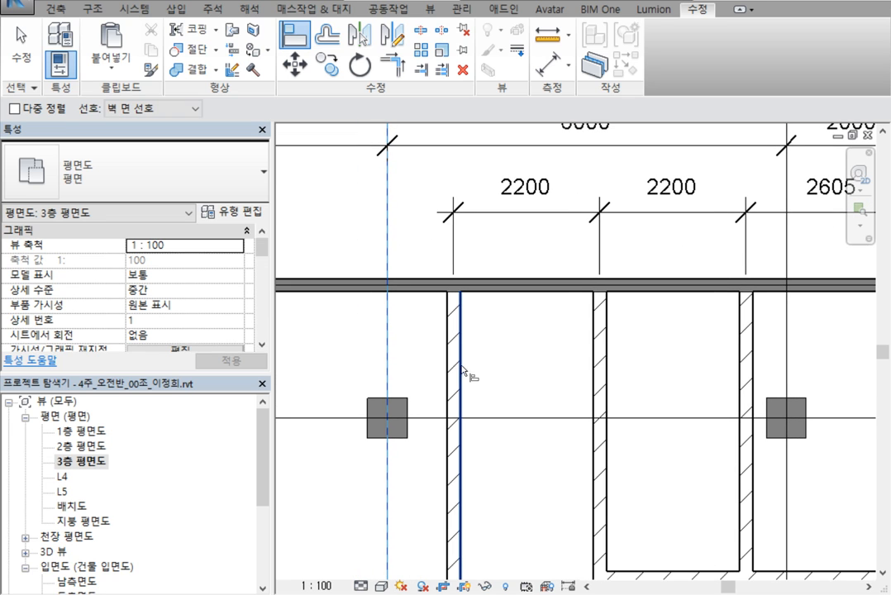
scroll(456, 370, up, 3)
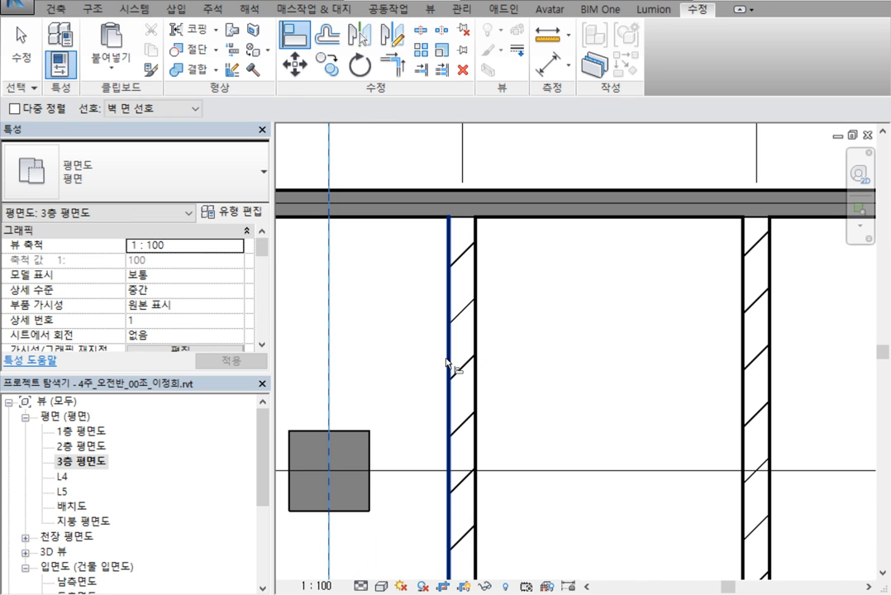
scroll(441, 364, down, 2)
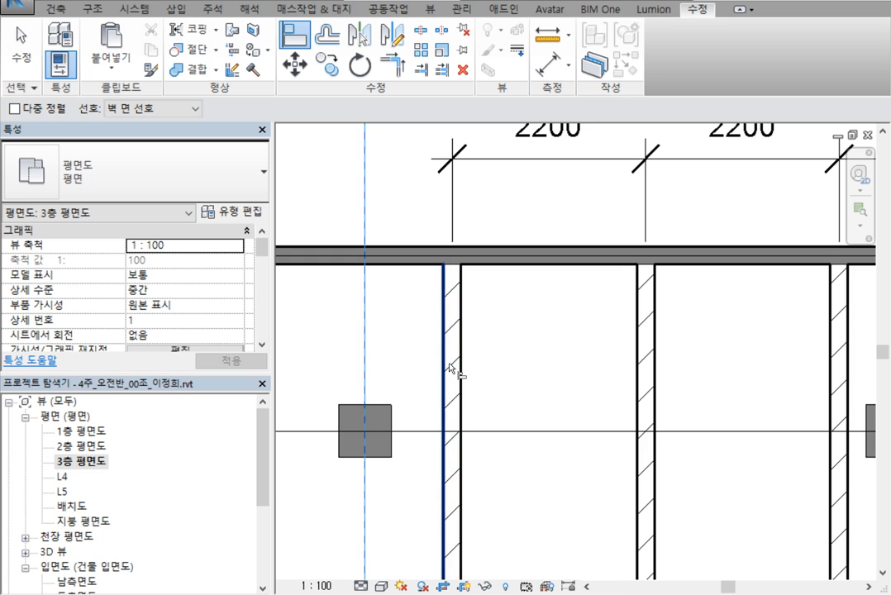
click(451, 368)
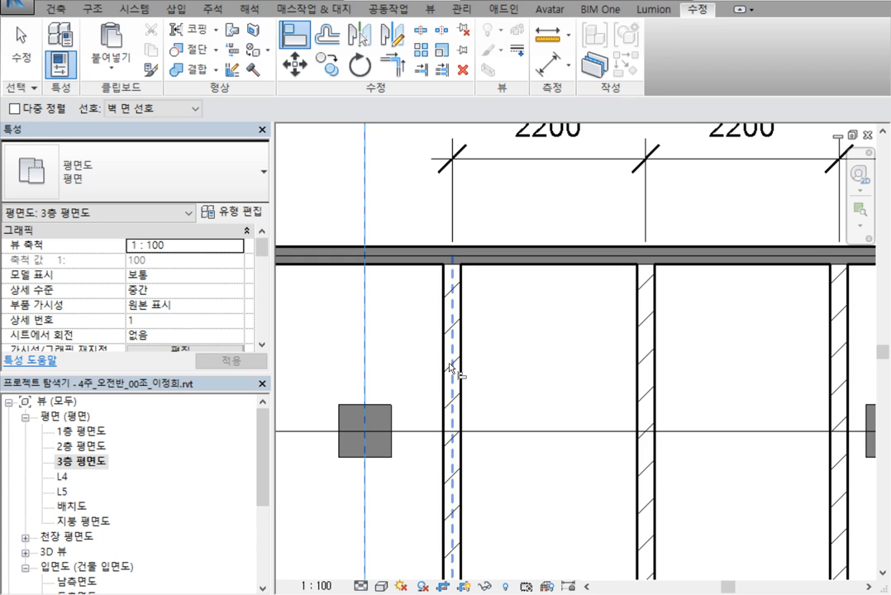
click(451, 368)
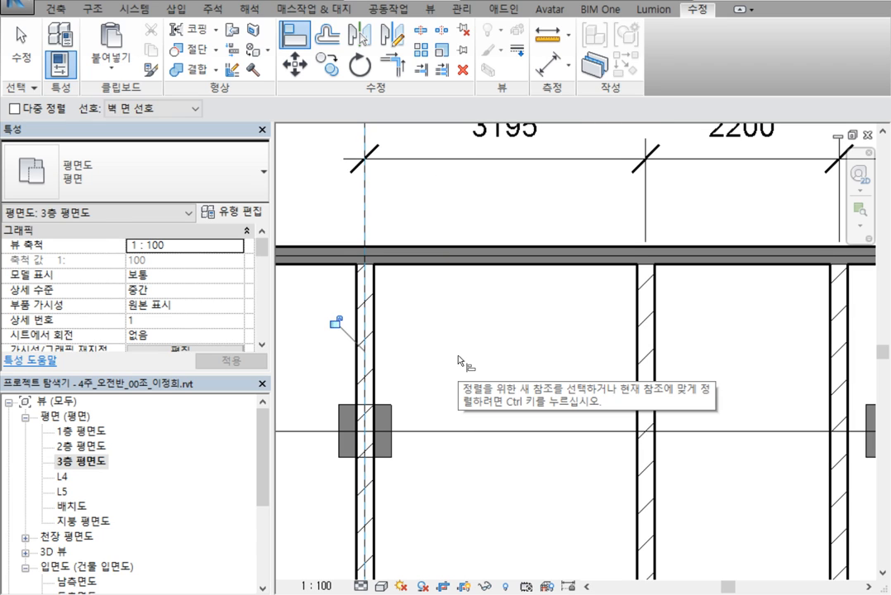
scroll(465, 365, down, 3)
middle_drag(472, 364, 421, 374)
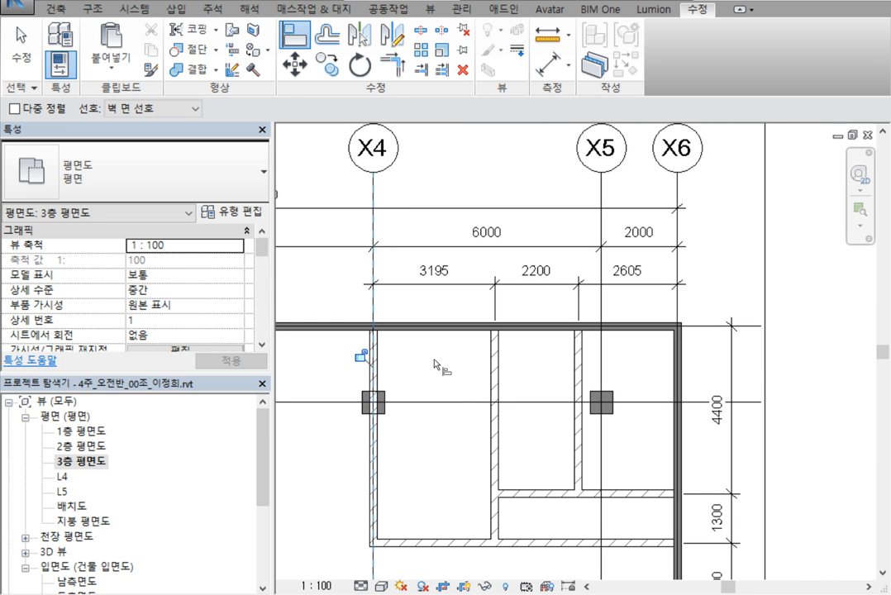
right_click(434, 361)
click(461, 372)
right_click(439, 365)
click(451, 374)
Move the middle vertical wall by setting its distance from the left vertical wall to 3000.
scroll(442, 372, down, 2)
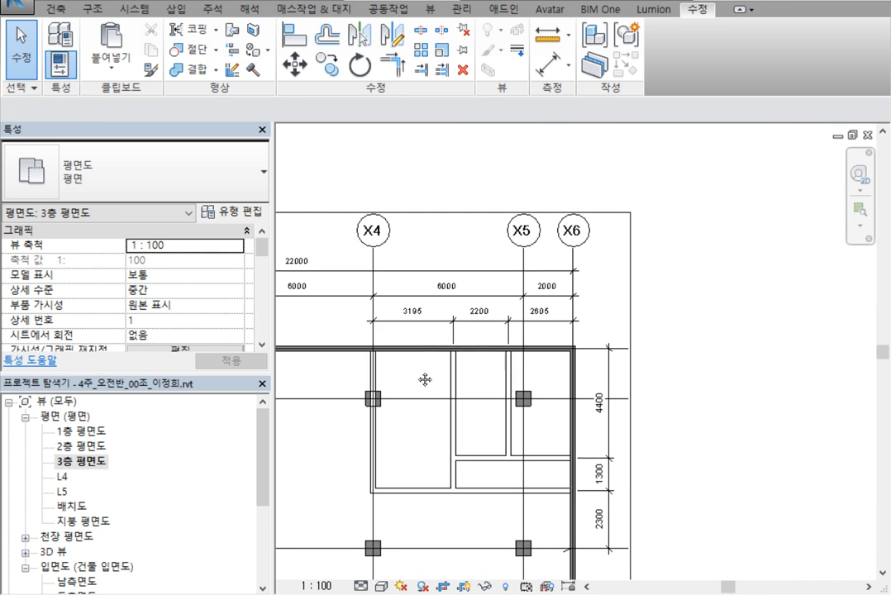
scroll(423, 377, up, 1)
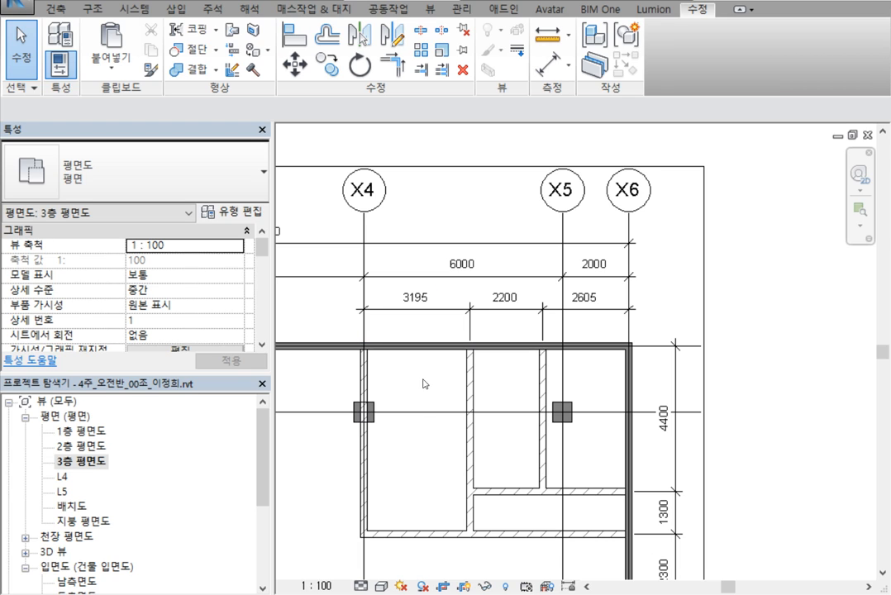
click(469, 375)
click(415, 299)
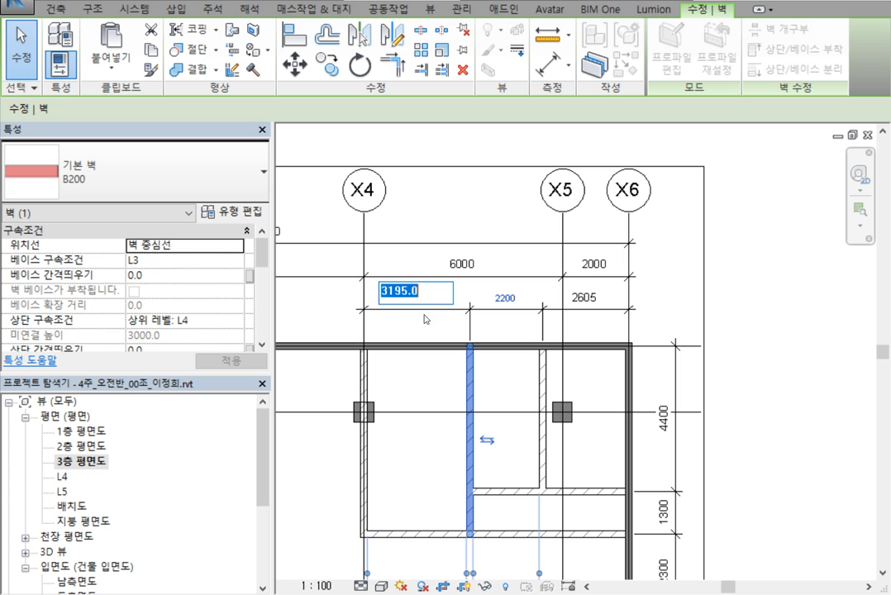
text(3000)
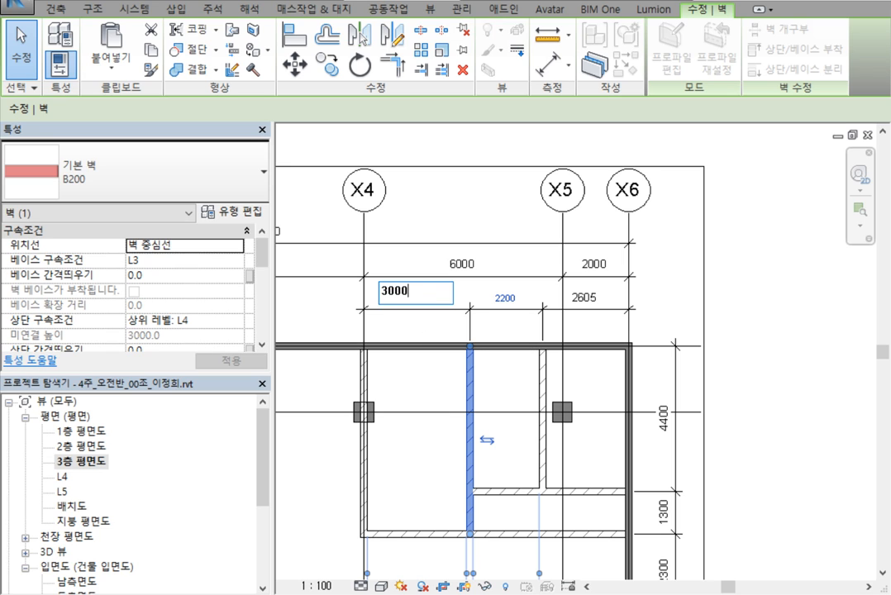
key(Return)
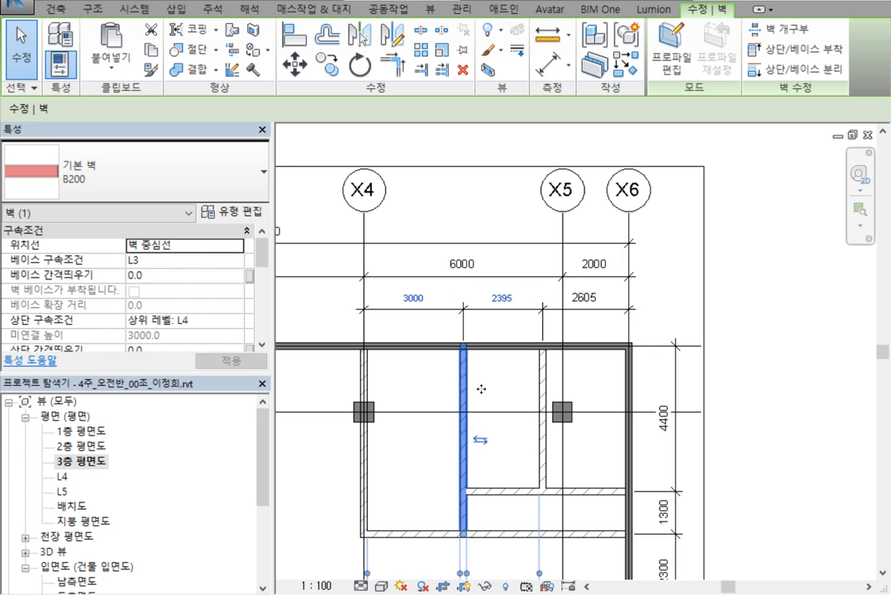
click(501, 374)
Move the right vertical wall by setting its distance from the middle vertical wall to 2500.
scroll(504, 368, up, 2)
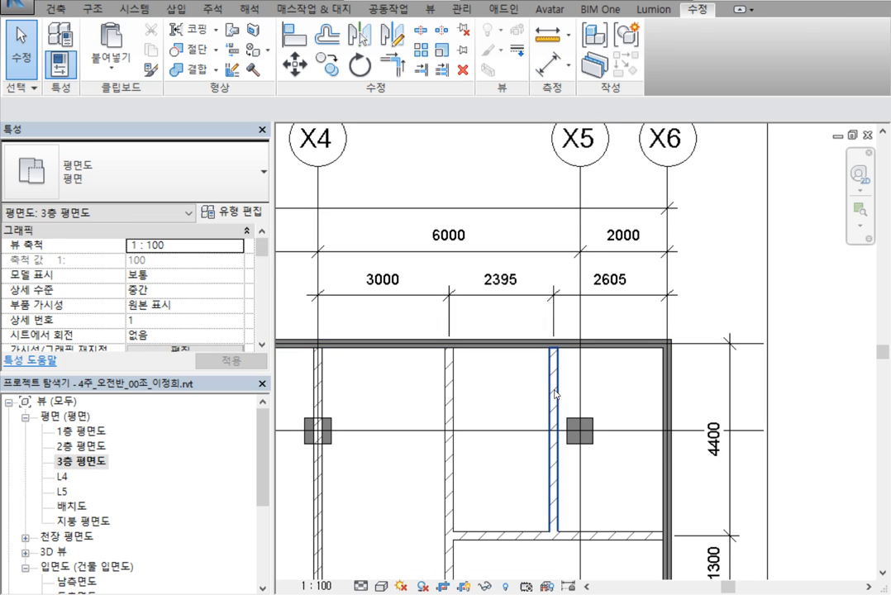
click(553, 355)
click(500, 283)
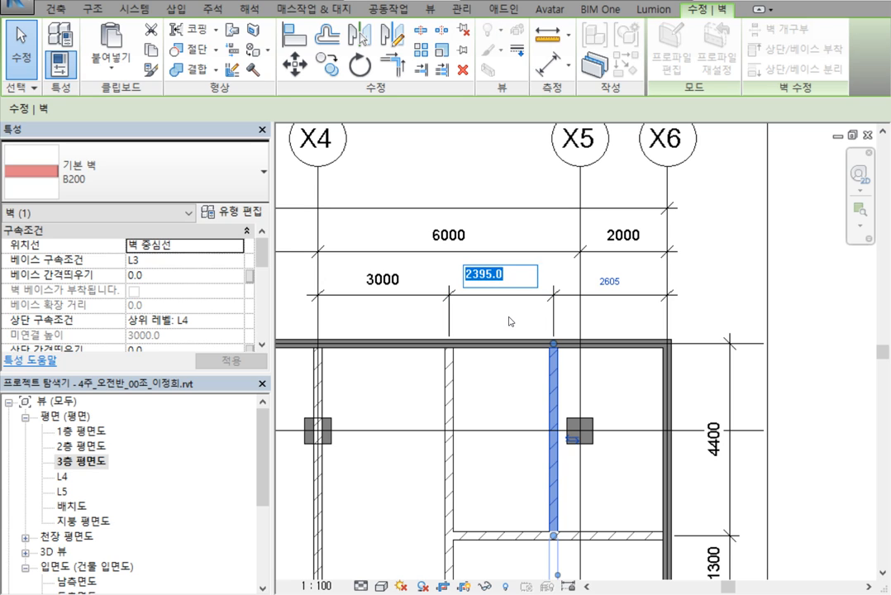
text(2)
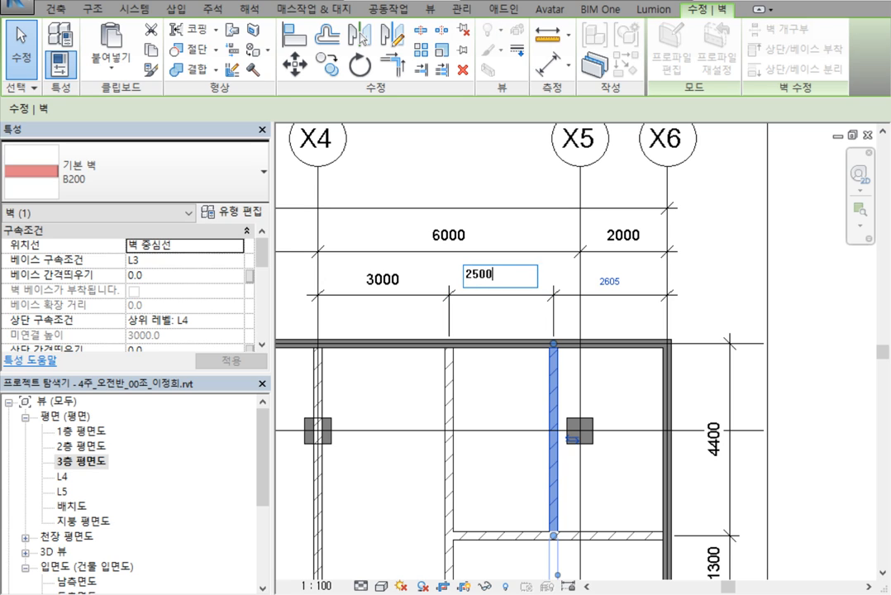
key(Return)
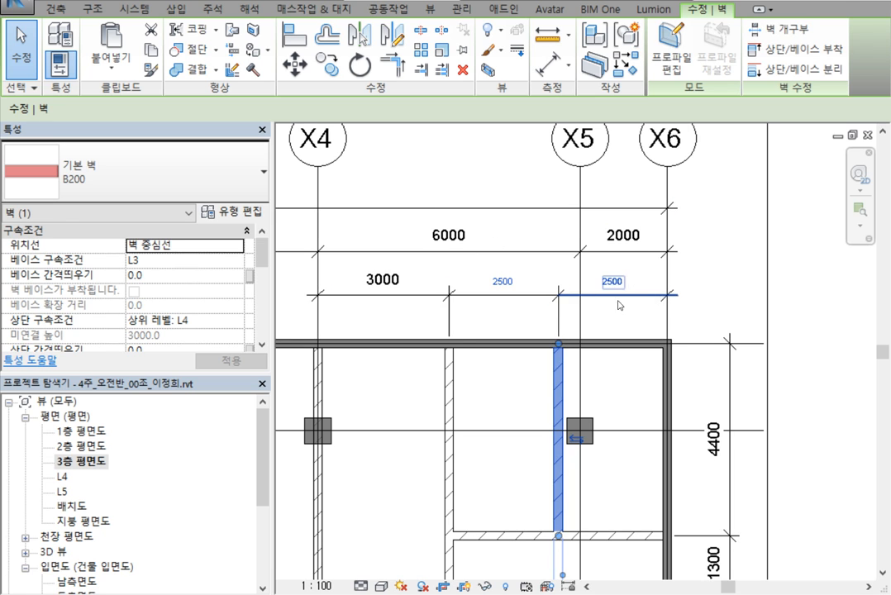
click(619, 393)
scroll(630, 378, down, 1)
middle_drag(641, 386, 577, 326)
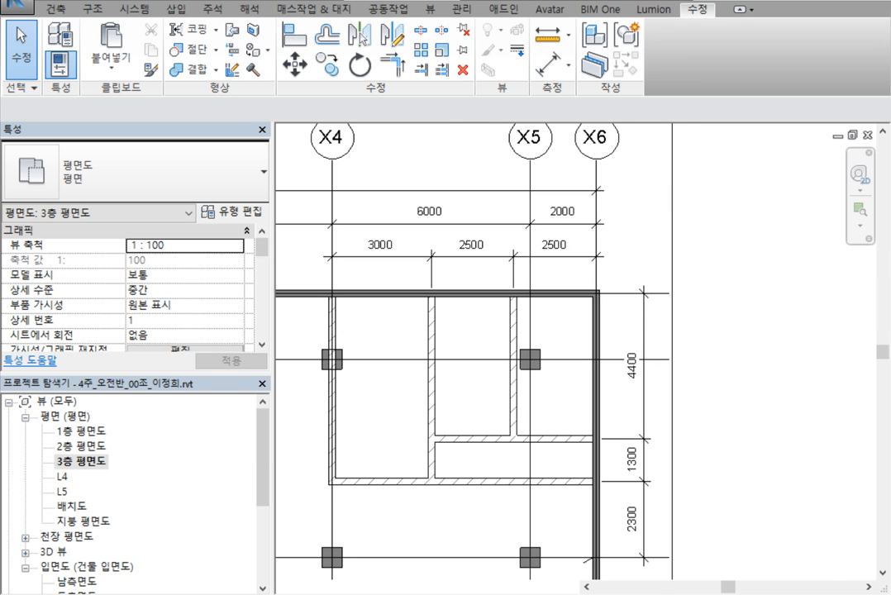
Examine the dimensions around rooms 302 to 305 in the reference PDF, including the vertical wall spacings.
key(alt+Tab)
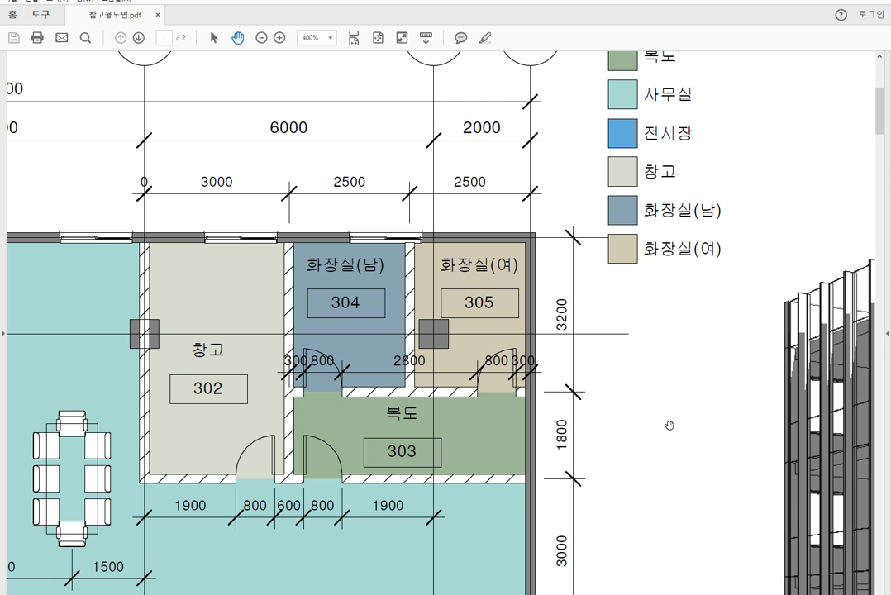
key(Home)
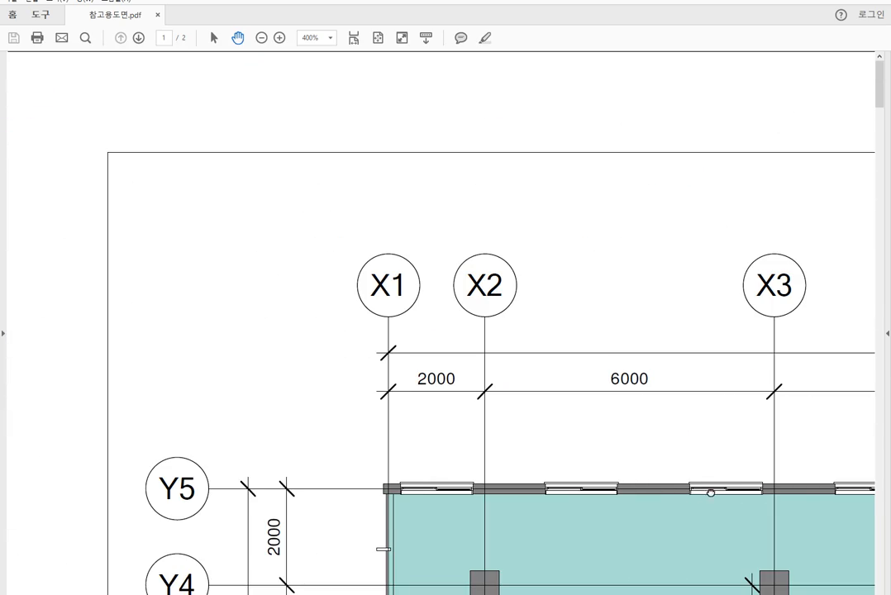
scroll(710, 488, down, 10)
scroll(710, 488, right, 15)
scroll(360, 383, up, 4)
scroll(361, 383, left, 2)
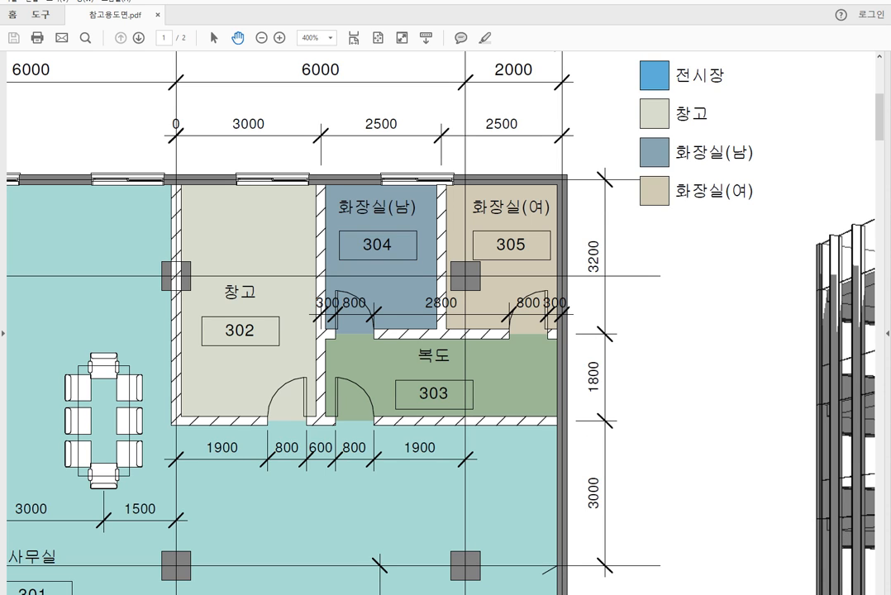
key(alt+Tab)
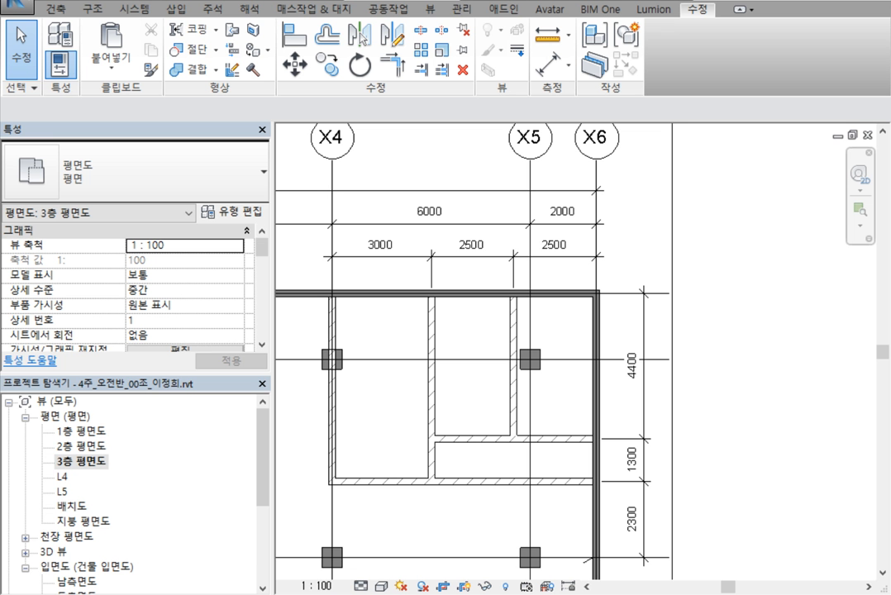
Move the lower horizontal wall by setting its distance from the grid line below to 3200.
middle_drag(563, 488, 513, 414)
scroll(533, 417, up, 3)
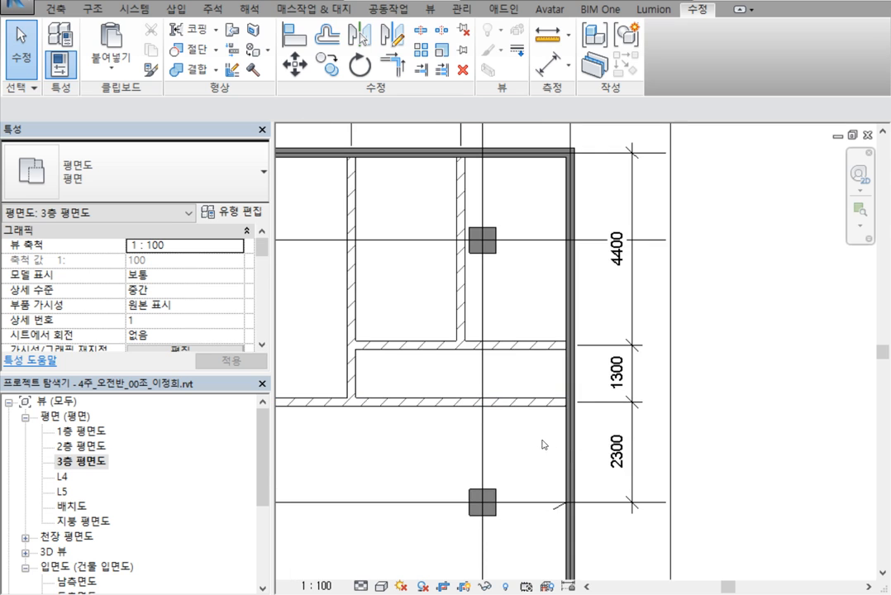
click(598, 431)
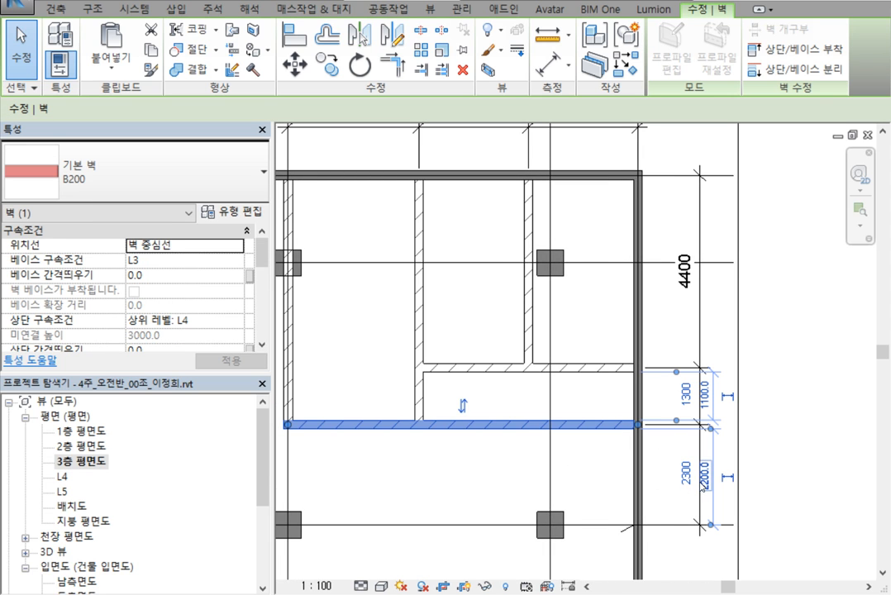
scroll(678, 507, up, 3)
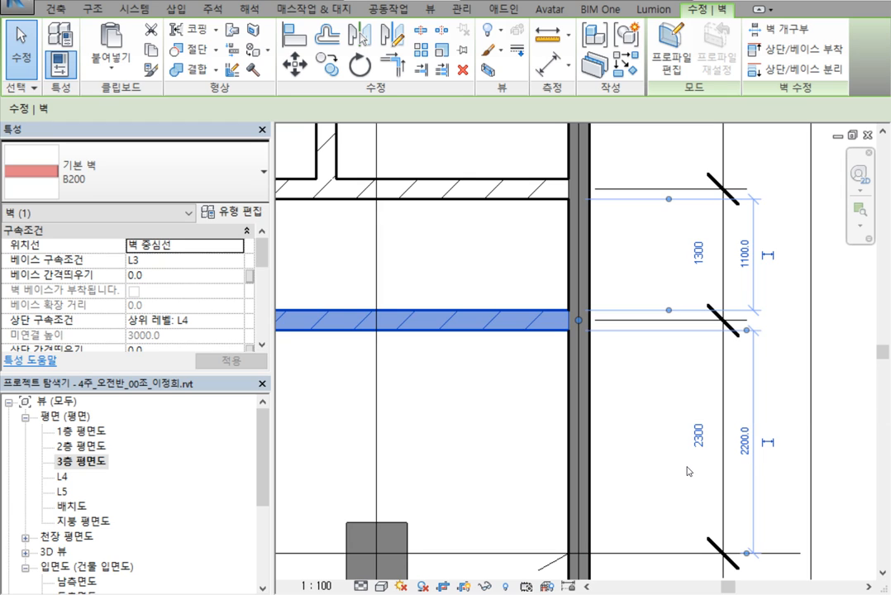
click(701, 436)
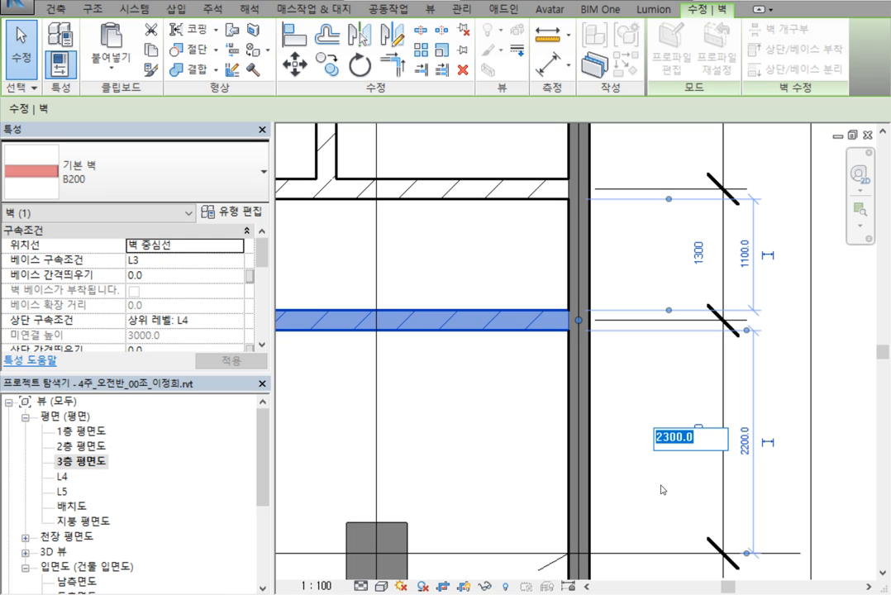
text(32)
text(00)
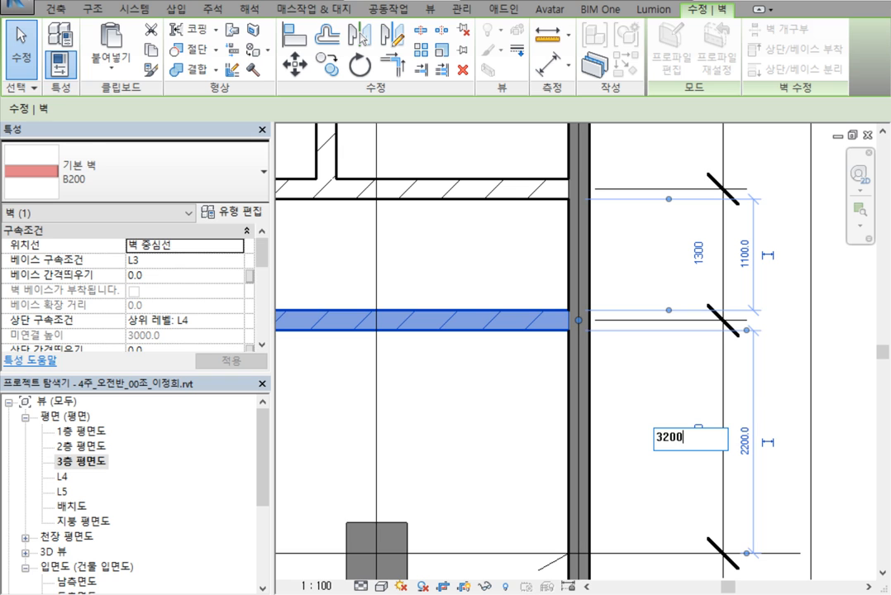
key(Return)
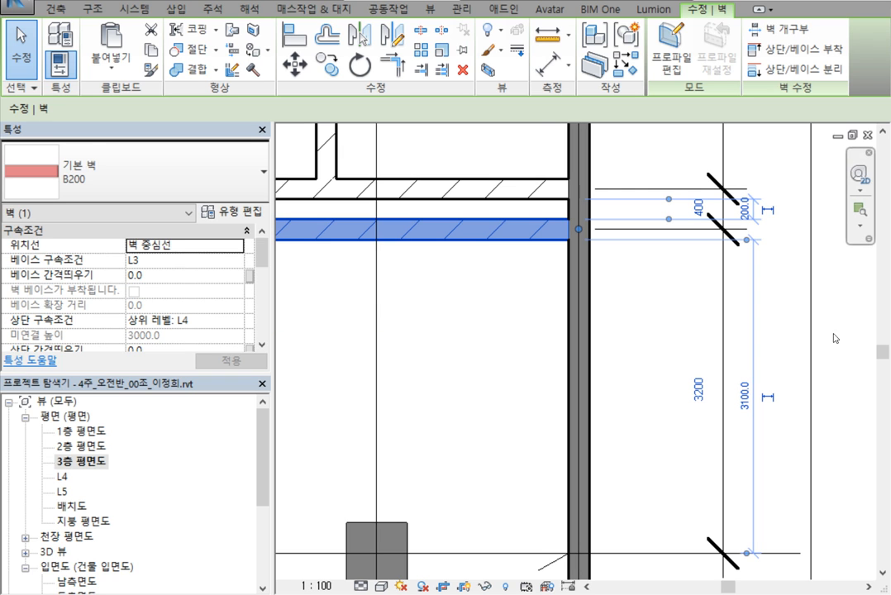
Move the upper horizontal wall by setting its distance from the lower horizontal wall to 1800.
click(638, 337)
scroll(658, 322, down, 4)
scroll(602, 248, up, 1)
middle_drag(602, 248, 627, 390)
click(597, 388)
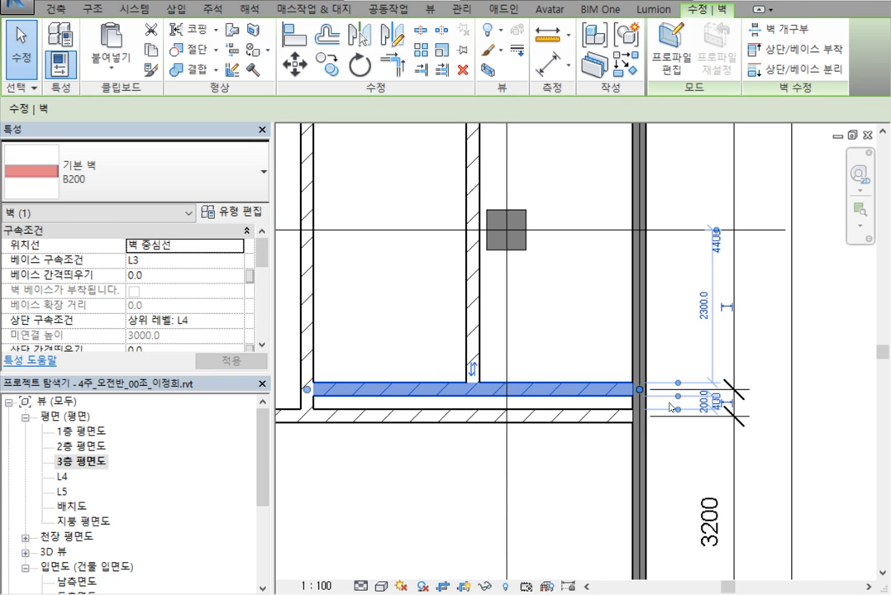
scroll(731, 405, up, 4)
click(671, 353)
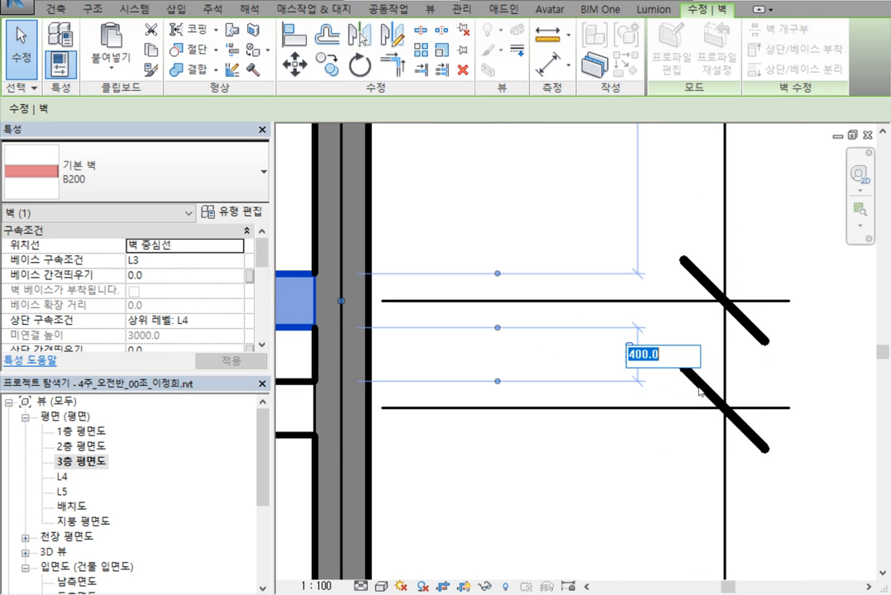
text(1800)
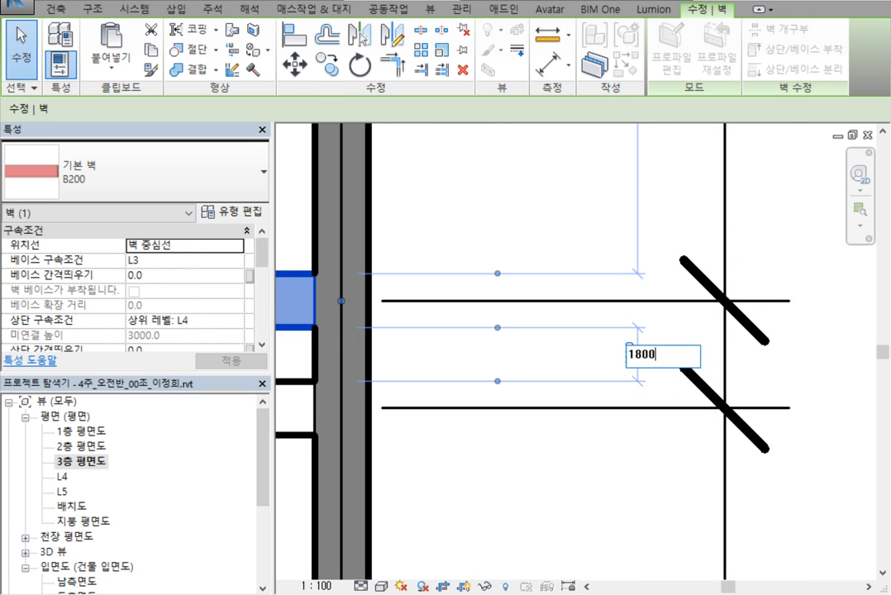
key(Return)
scroll(527, 337, down, 5)
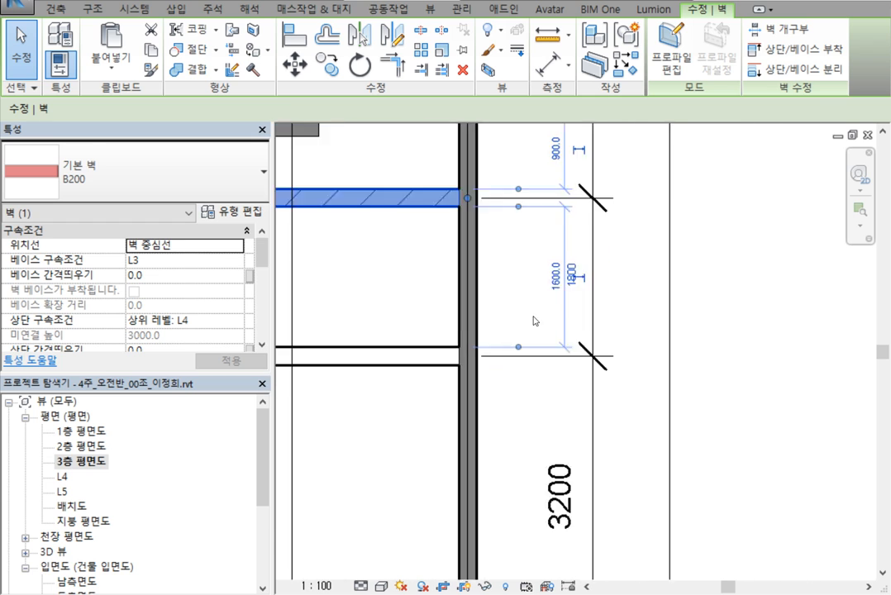
click(692, 308)
scroll(690, 304, down, 2)
mouse_move(699, 301)
middle_down()
mouse_move(756, 331)
mouse_move(771, 316)
middle_up()
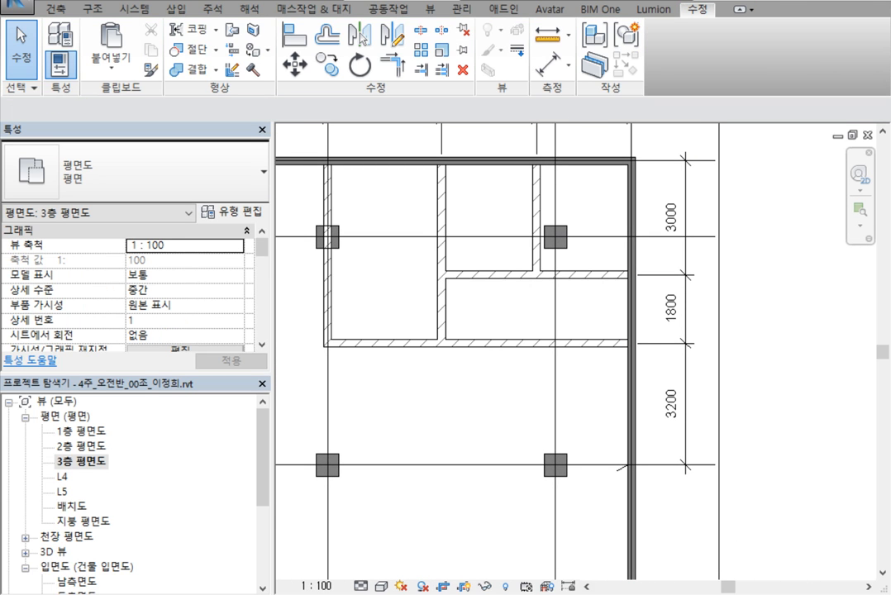
Recheck the reference PDF and set the lower horizontal wall's distance from the grid line below to 3000.
key(alt+Tab)
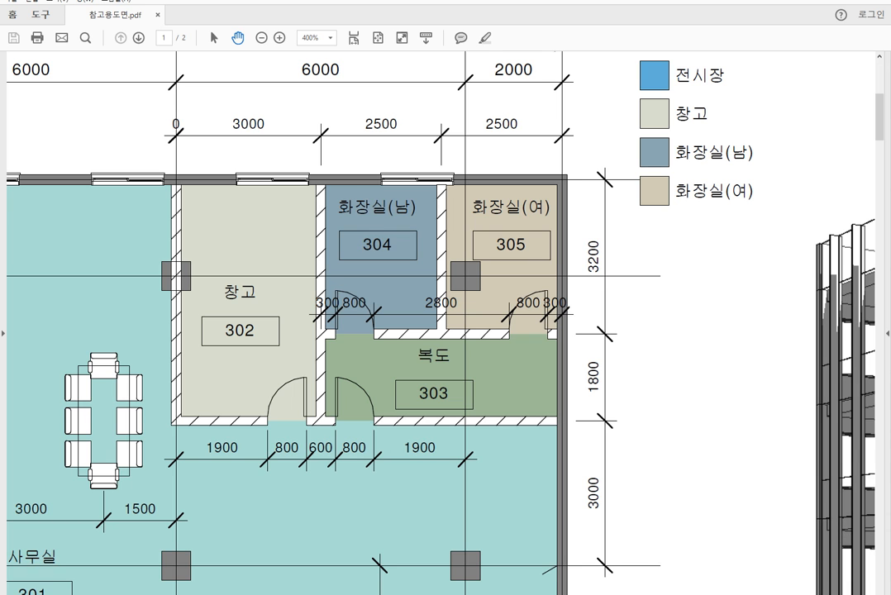
drag(696, 485, 682, 426)
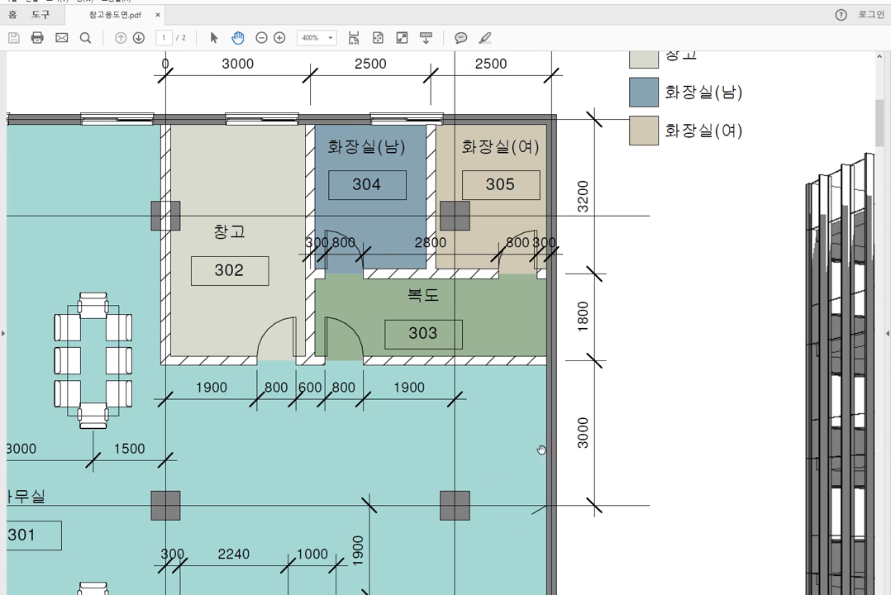
key(alt+Tab)
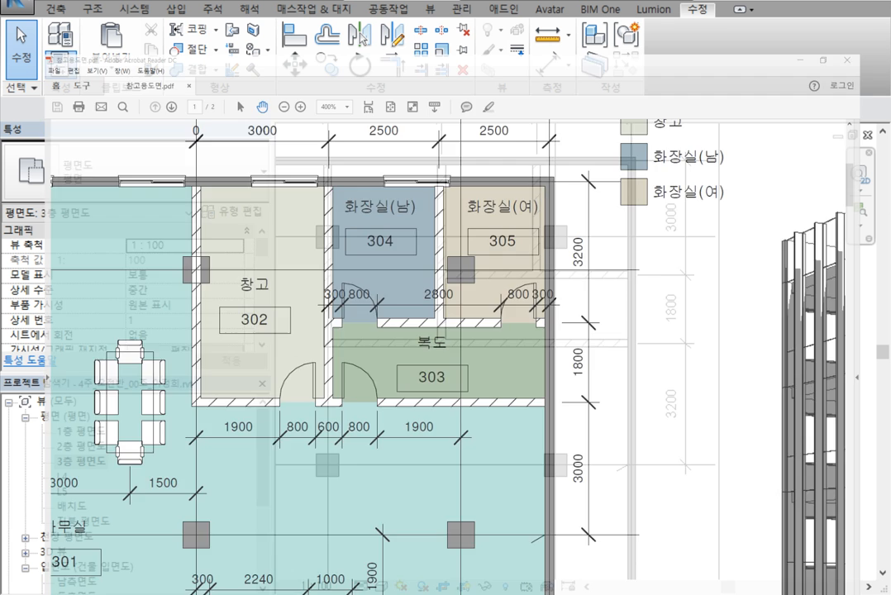
click(506, 343)
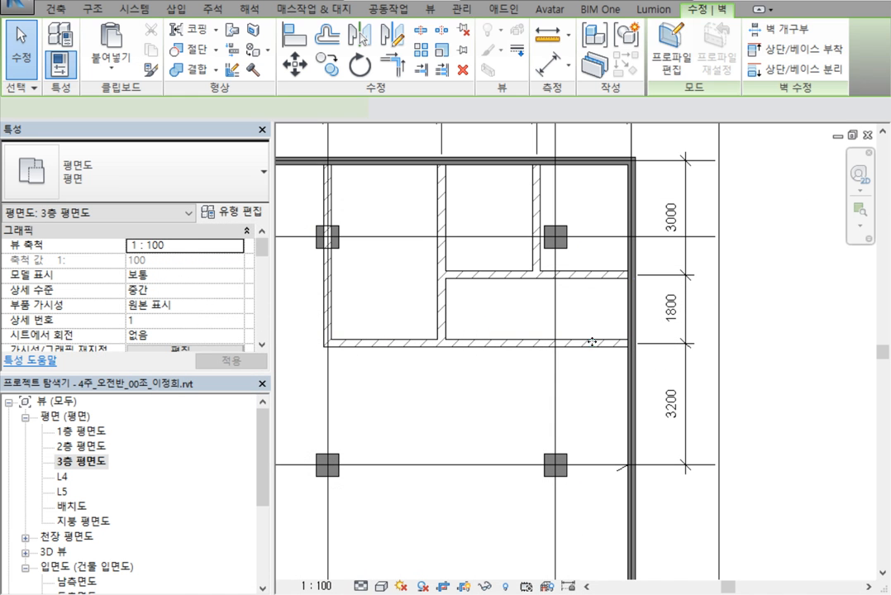
click(674, 402)
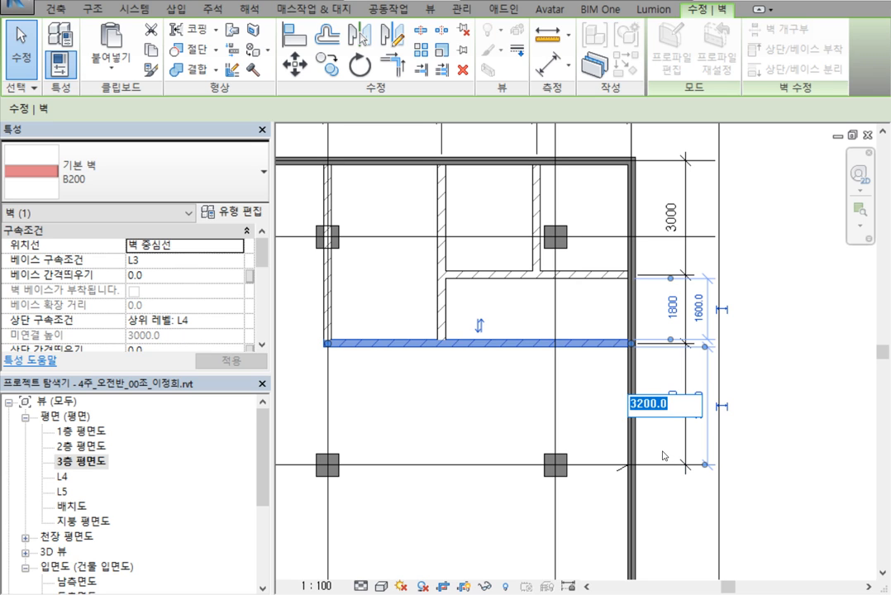
text(3000)
key(Return)
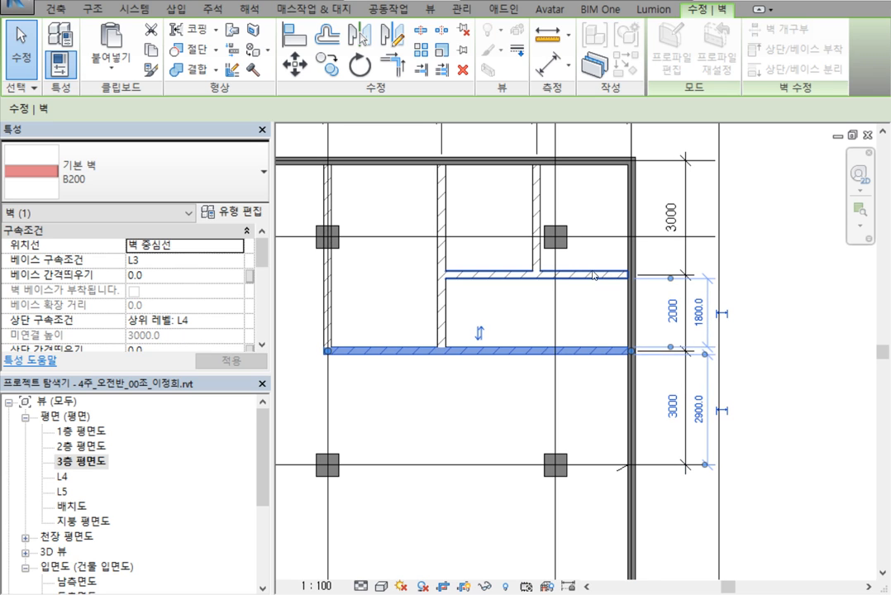
Reposition the upper horizontal wall so its centreline spacing from the lower horizontal wall is 1800.
click(674, 311)
text(1)
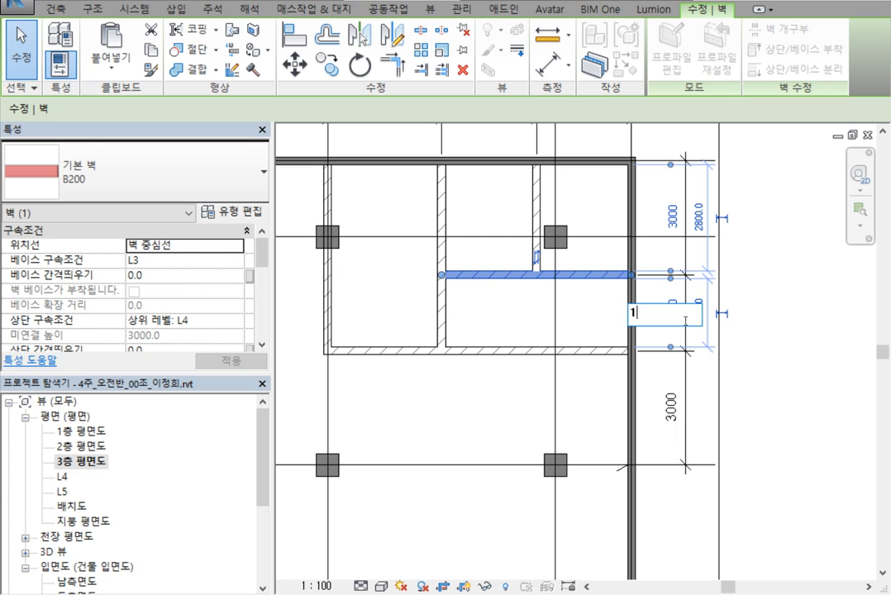
text(800)
key(Return)
click(726, 294)
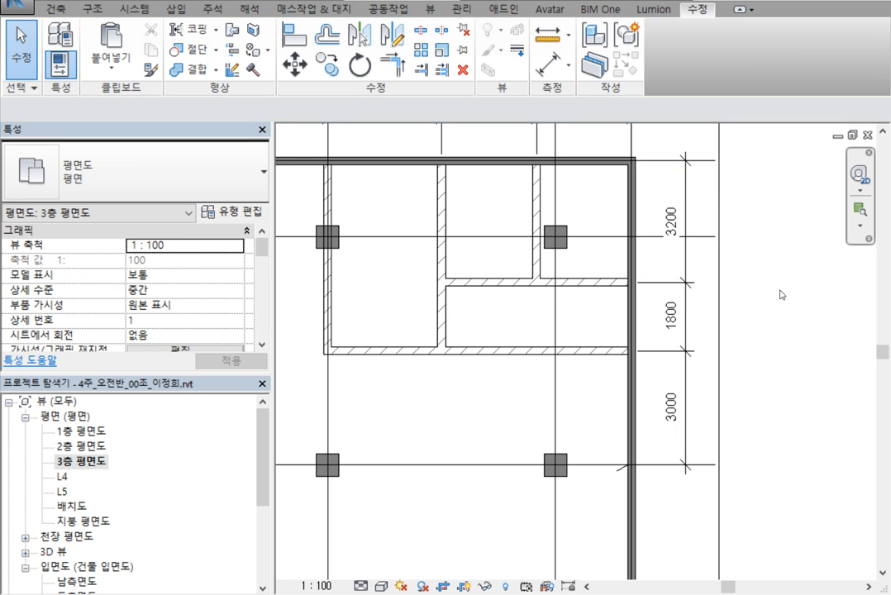
Examine where the left B200 wall overlaps the 600x600 structural column at grid intersection X4-Y4.
scroll(775, 309, down, 2)
scroll(776, 309, up, 3)
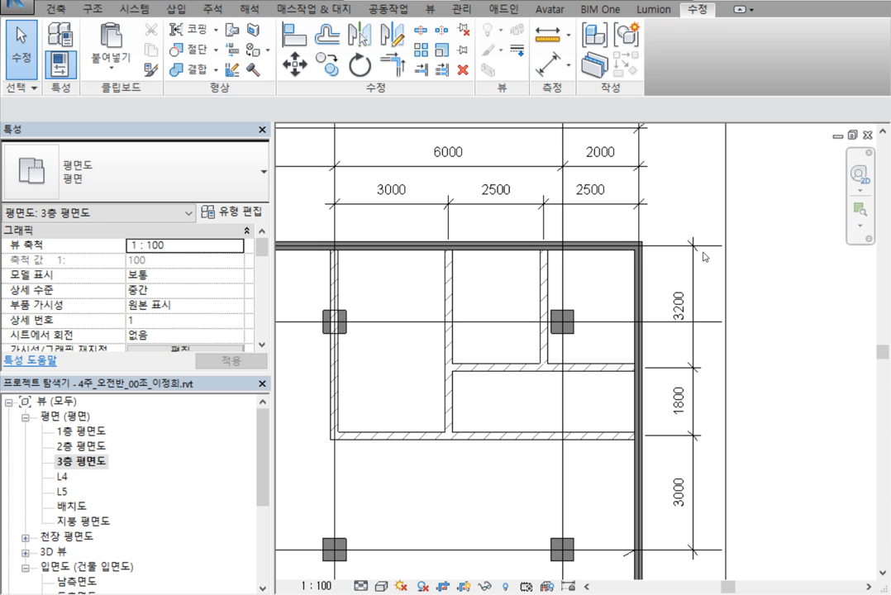
middle_drag(339, 348, 429, 359)
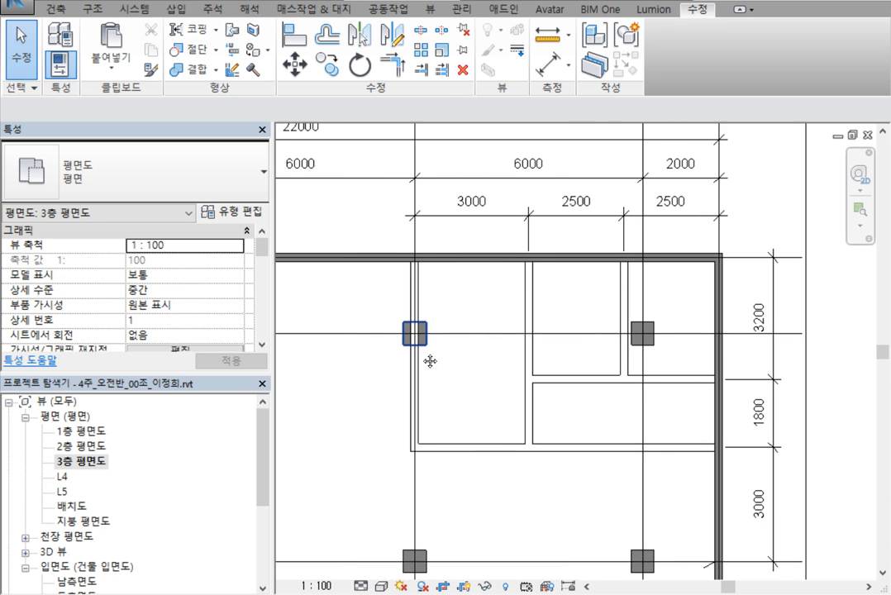
scroll(504, 383, up, 5)
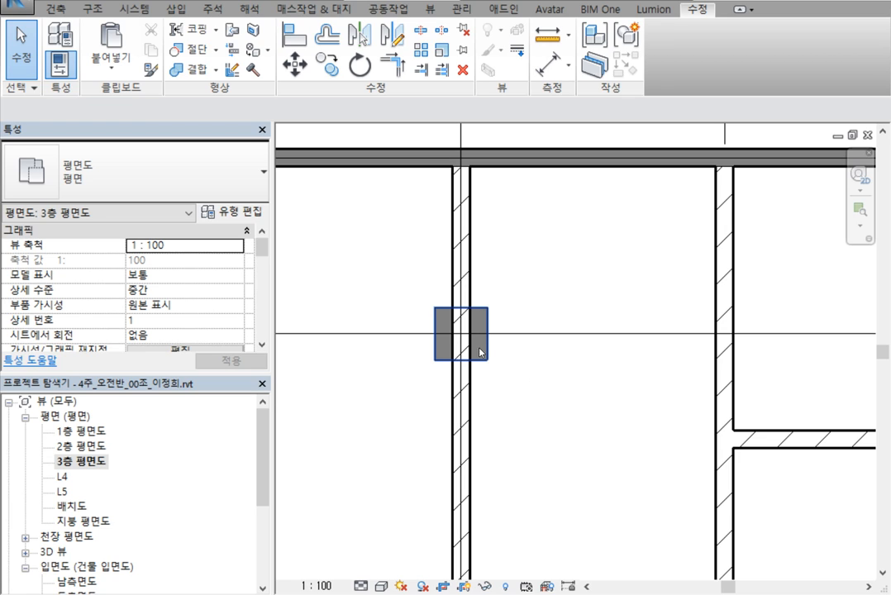
click(473, 414)
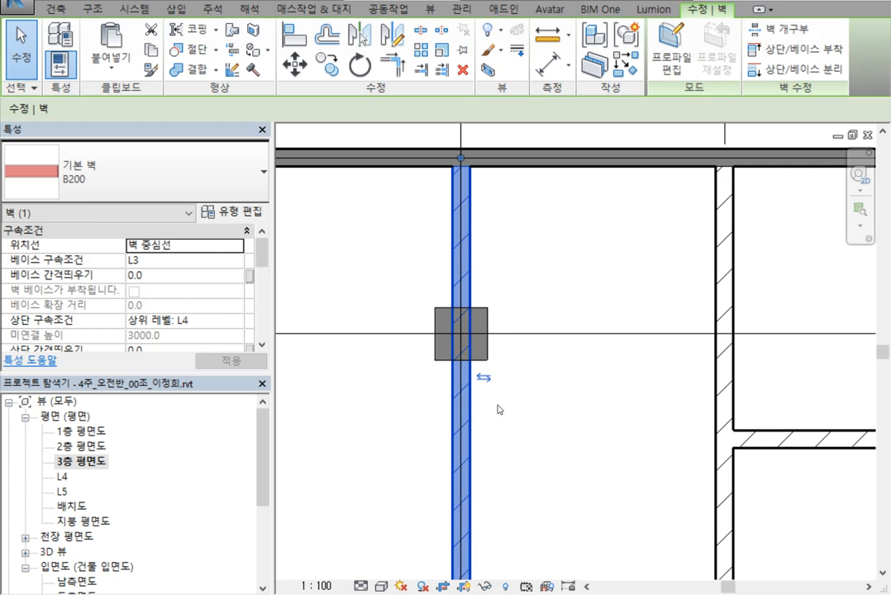
click(478, 356)
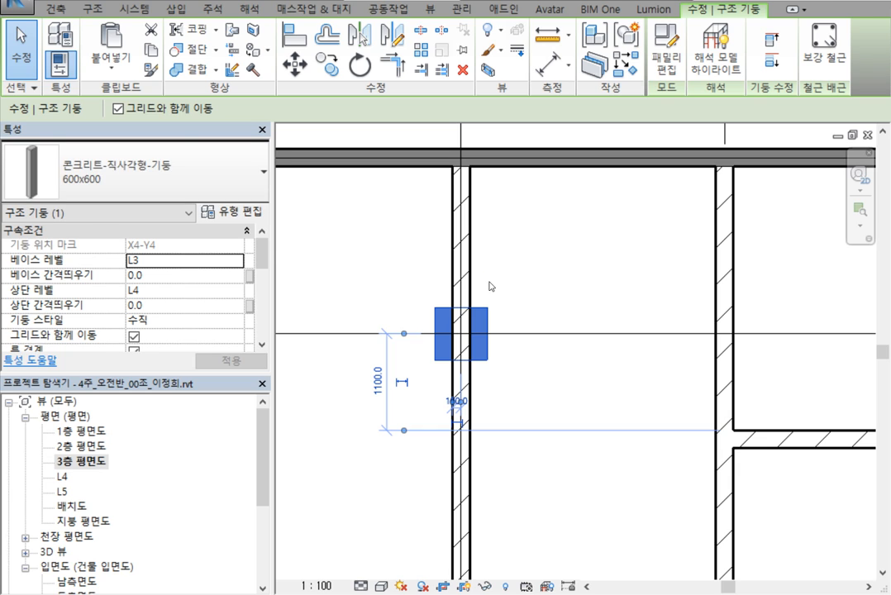
click(411, 240)
scroll(451, 326, up, 2)
scroll(453, 325, up, 1)
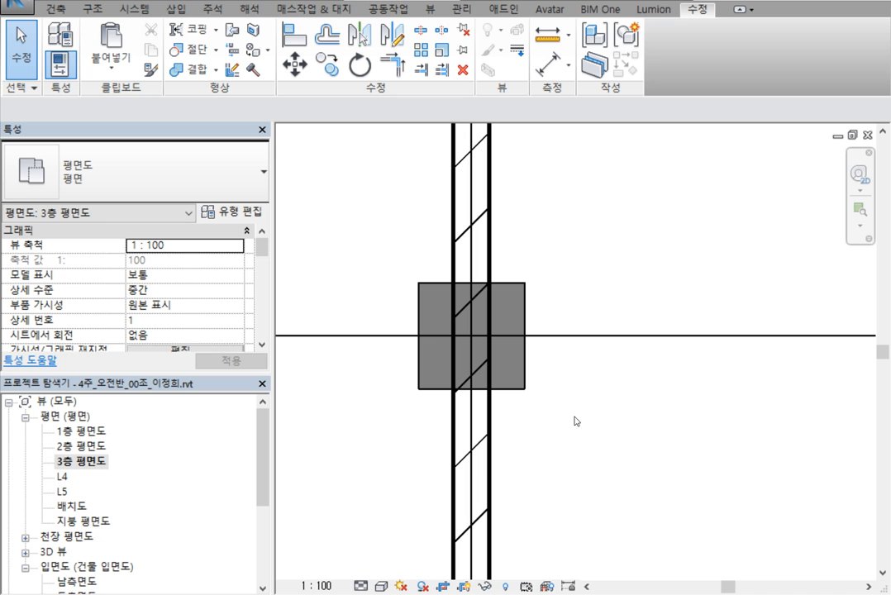
scroll(521, 430, down, 4)
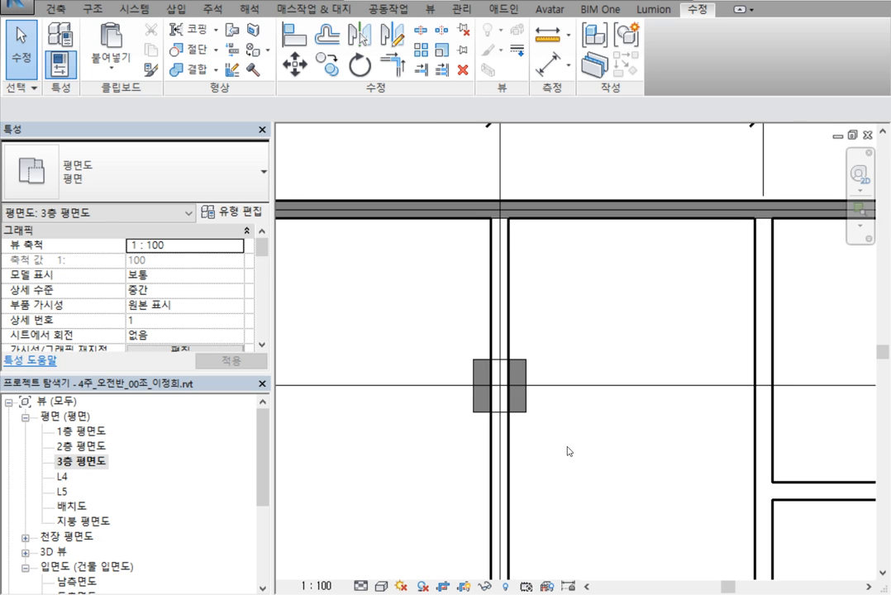
middle_drag(521, 405, 402, 389)
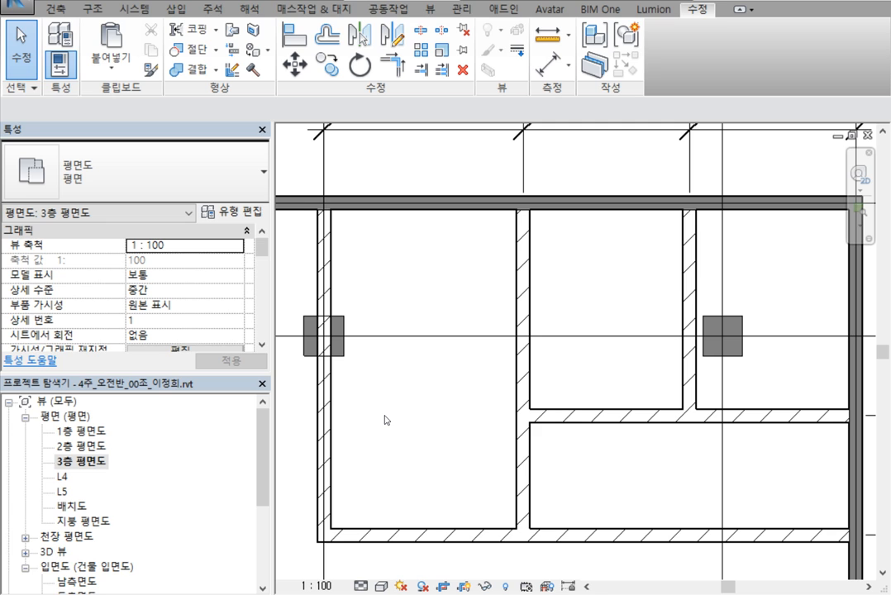
Join the geometry of the structural column at grid intersection X4-Y4 with the left B200 wall overlapping it.
mouse_move(374, 372)
middle_down()
mouse_move(405, 406)
mouse_move(383, 362)
middle_up()
scroll(383, 361, up, 2)
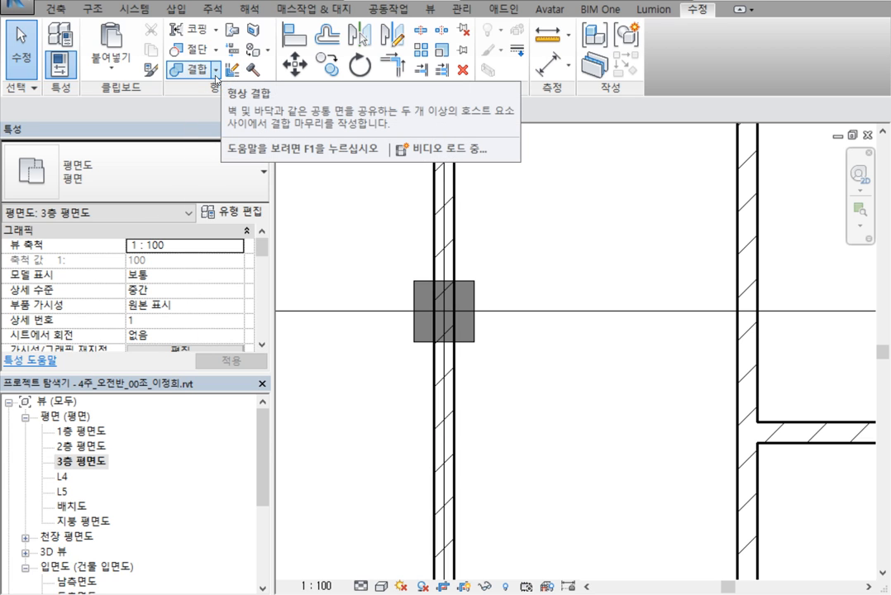
click(213, 71)
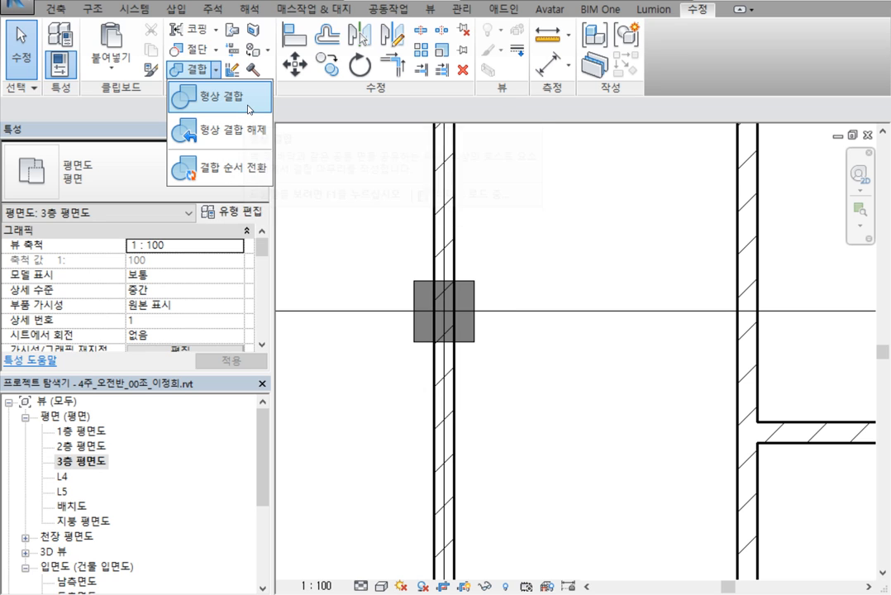
click(247, 97)
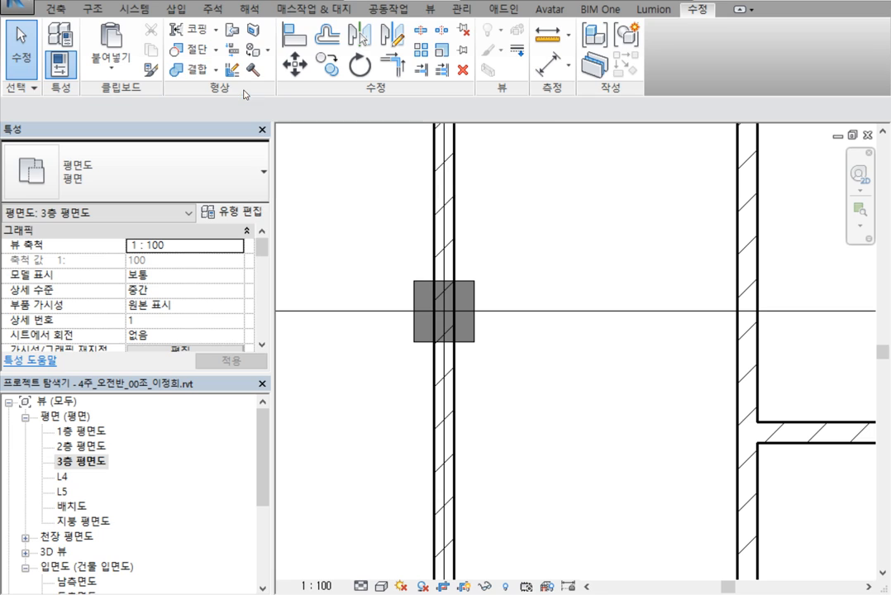
click(470, 341)
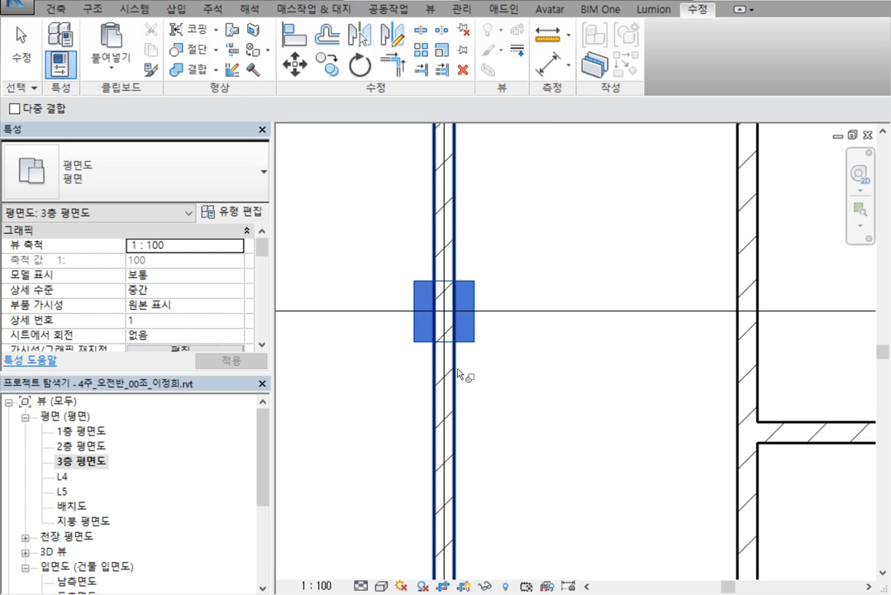
click(460, 374)
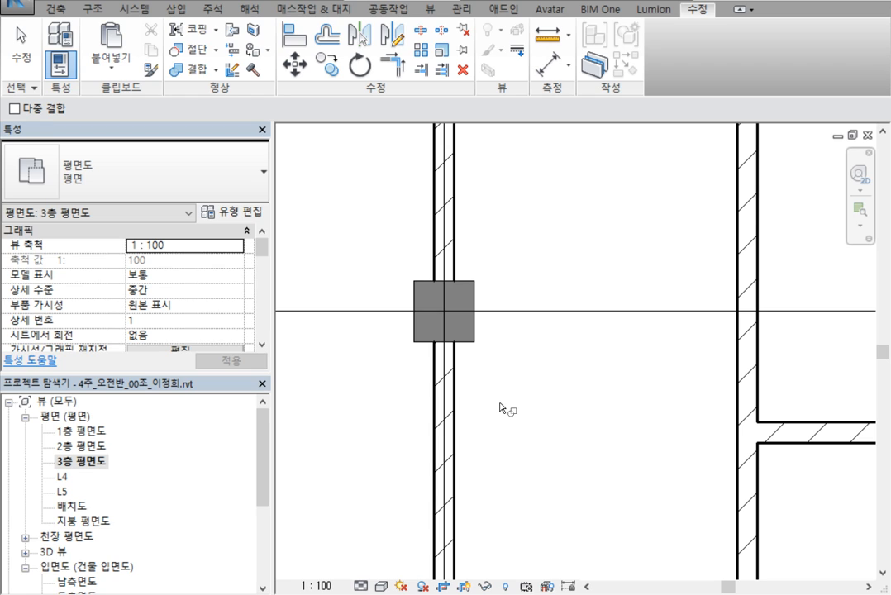
Switch the join order of the left wall and the X4-Y4 column, and switch it back so the column cuts the wall.
click(215, 70)
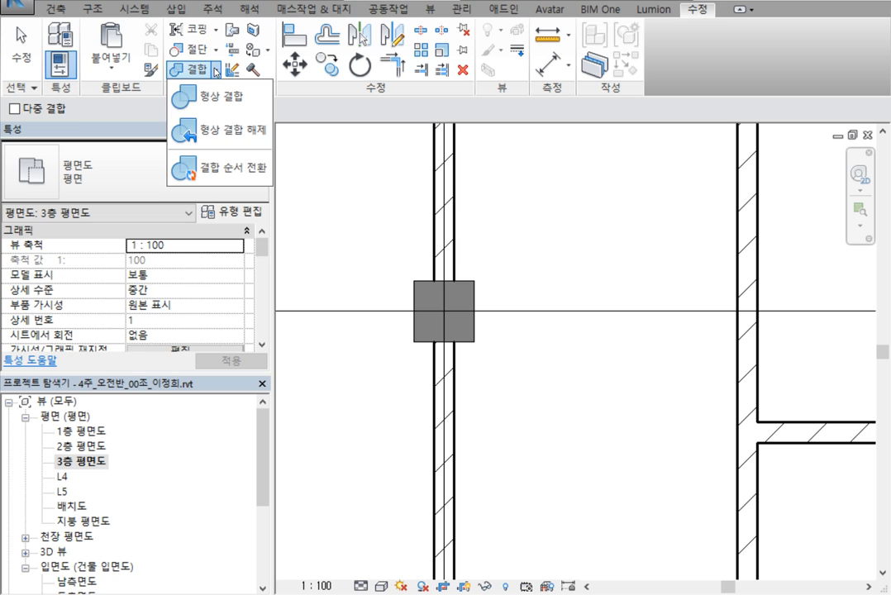
click(237, 175)
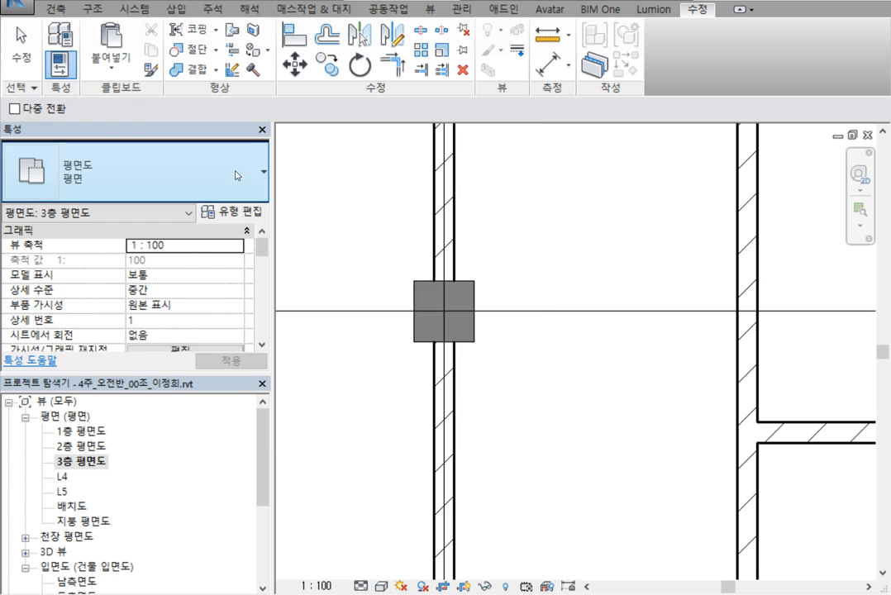
click(432, 354)
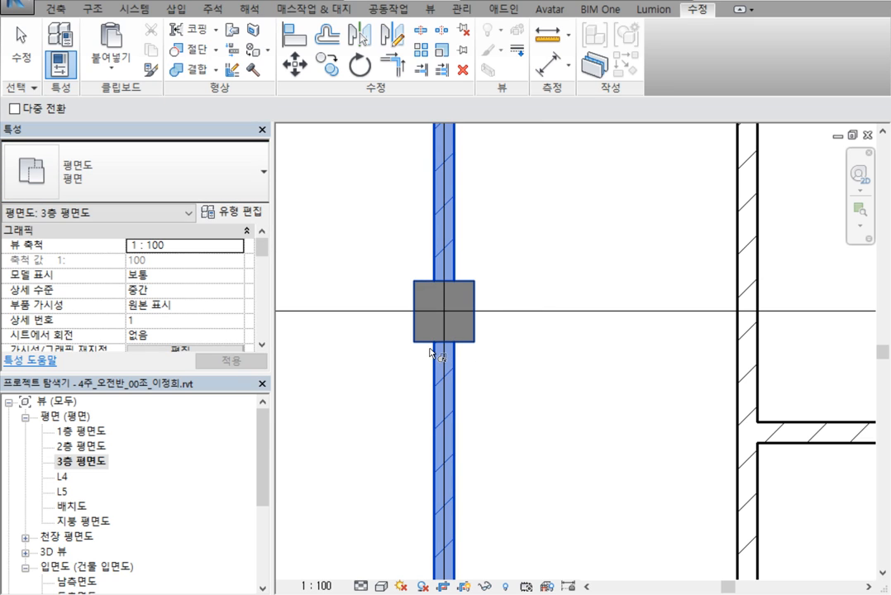
click(429, 346)
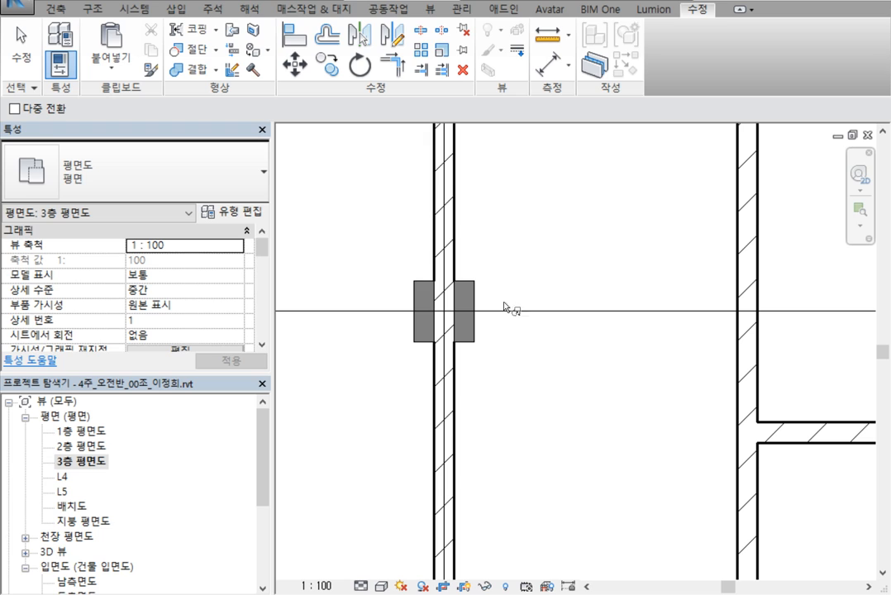
click(463, 346)
click(457, 366)
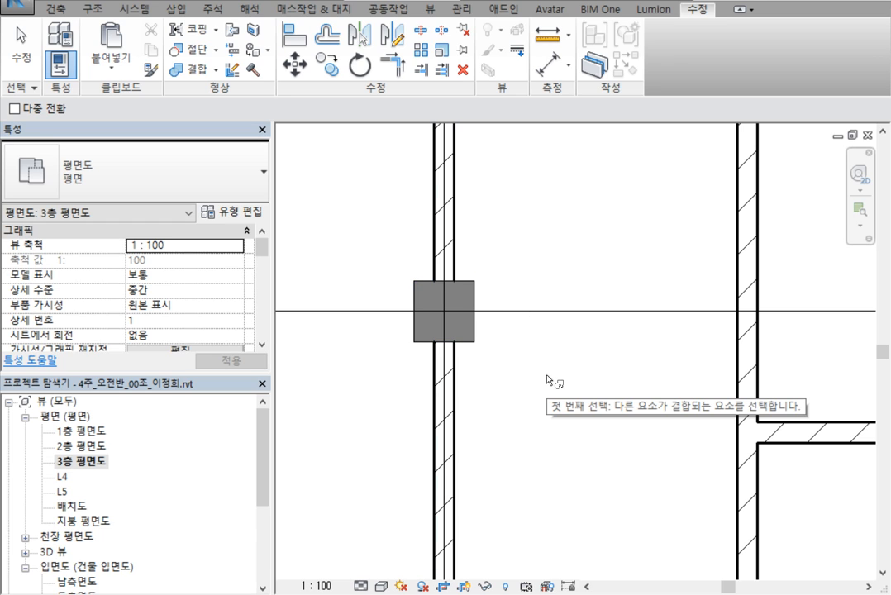
key(Escape)
Round the corner of the left and lower horizontal B200 walls with an architectural wall fillet arc of about 1300 radius.
scroll(548, 419, down, 2)
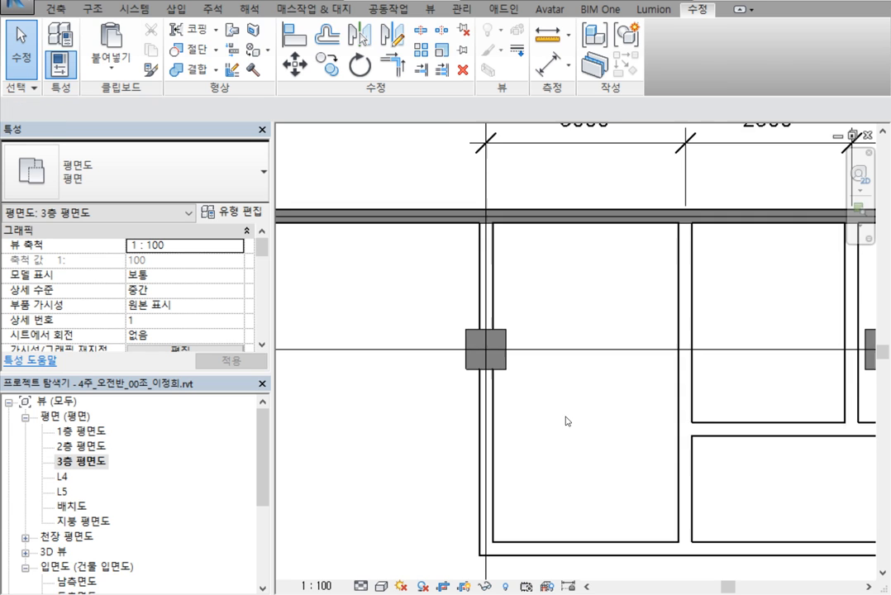
scroll(567, 421, down, 3)
middle_drag(564, 441, 510, 434)
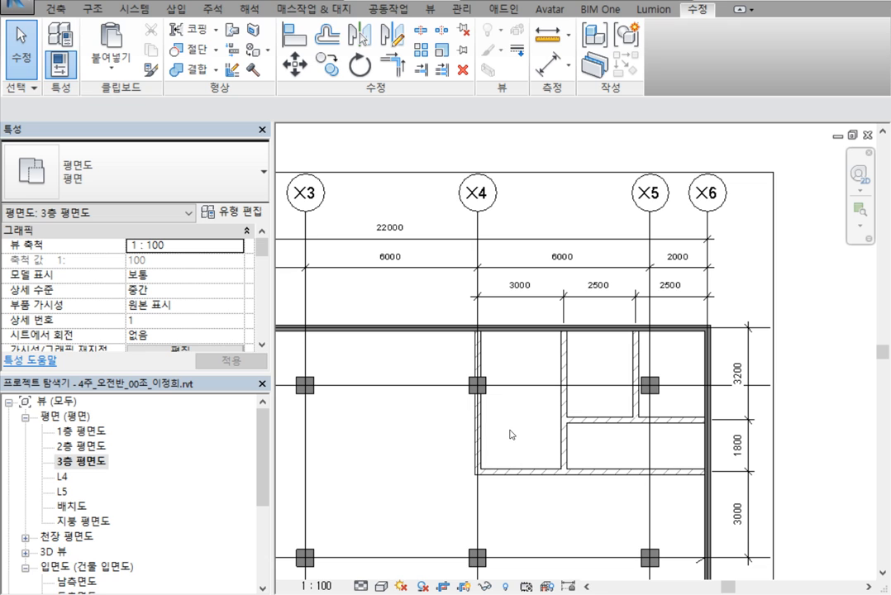
scroll(512, 452, up, 4)
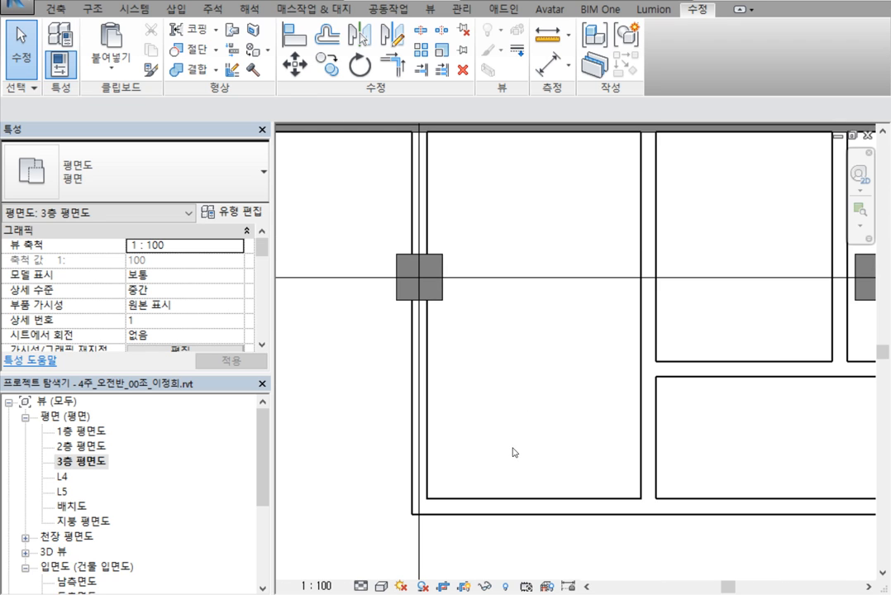
middle_drag(512, 452, 571, 369)
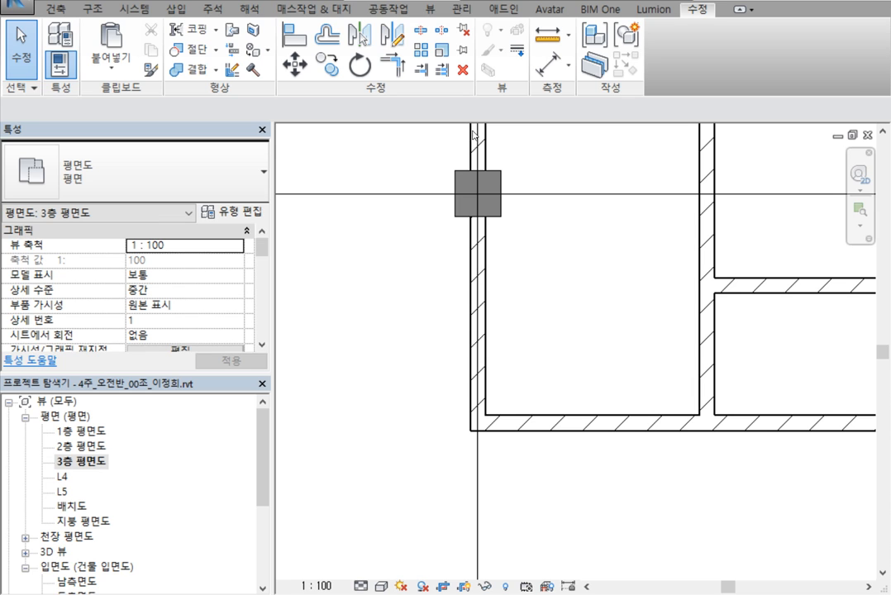
click(56, 9)
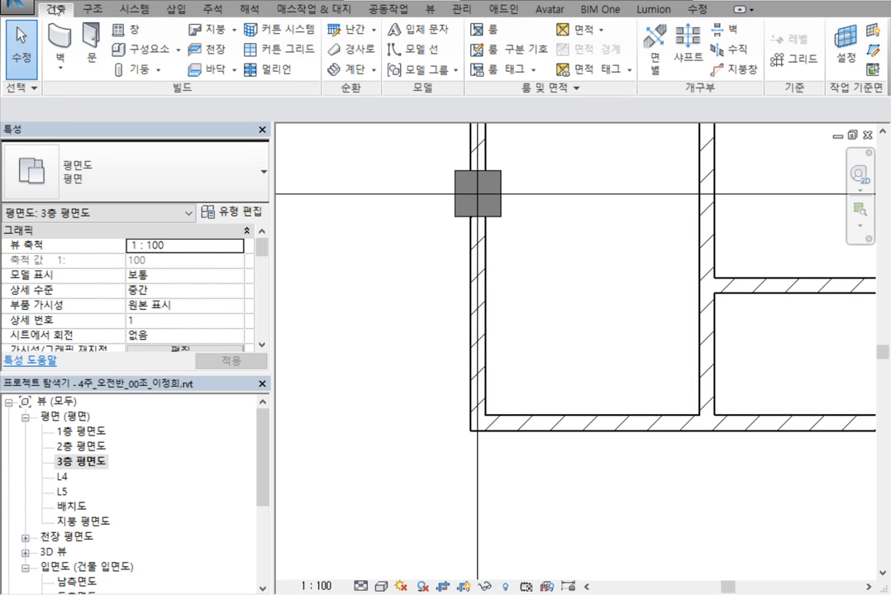
click(70, 71)
click(79, 95)
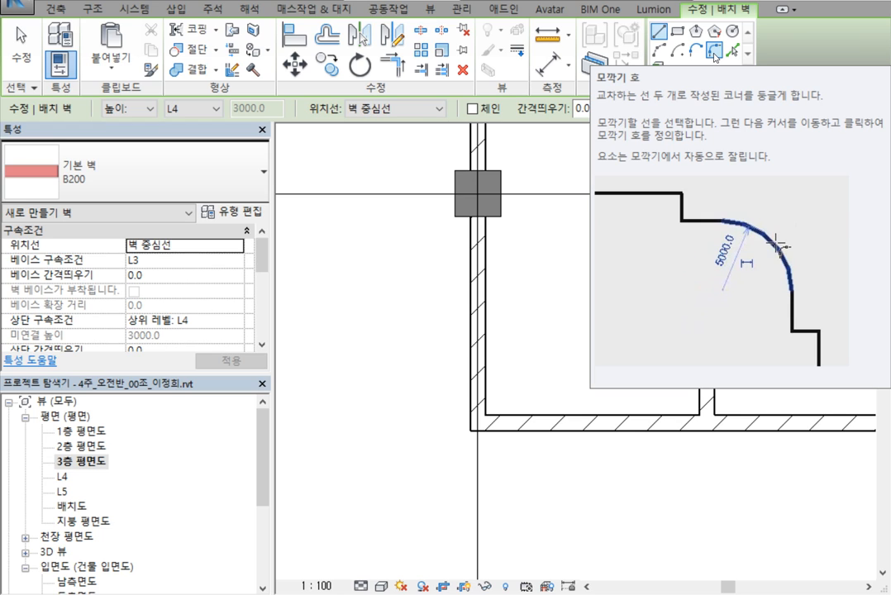
click(714, 53)
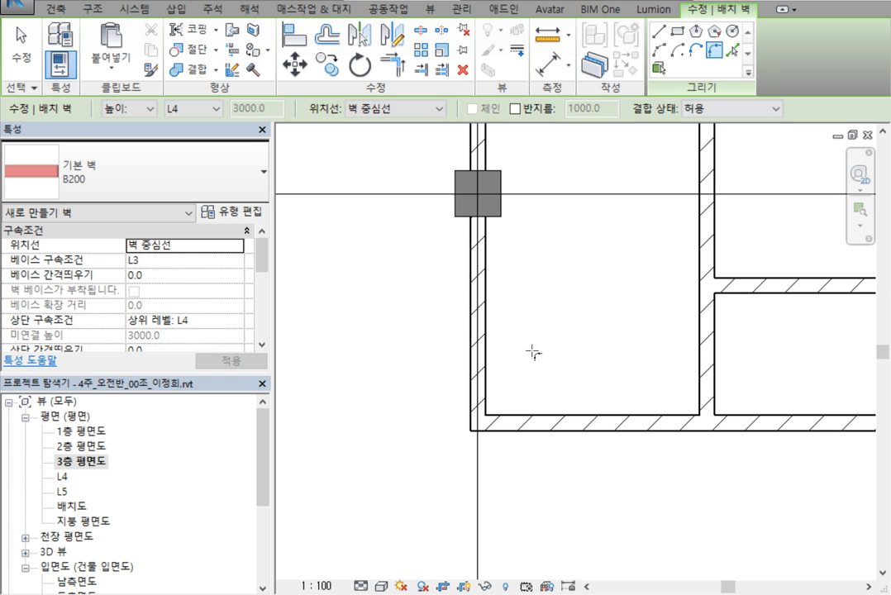
click(562, 421)
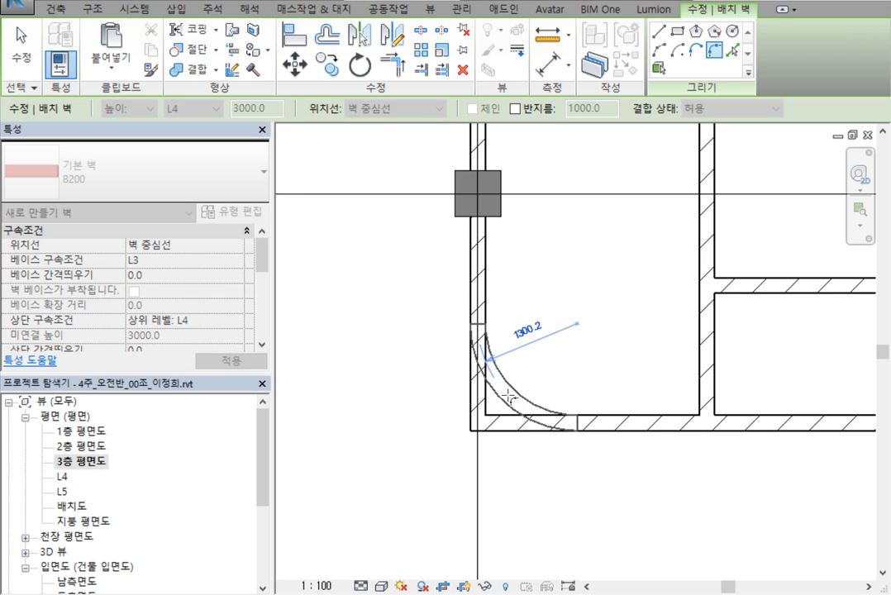
click(508, 398)
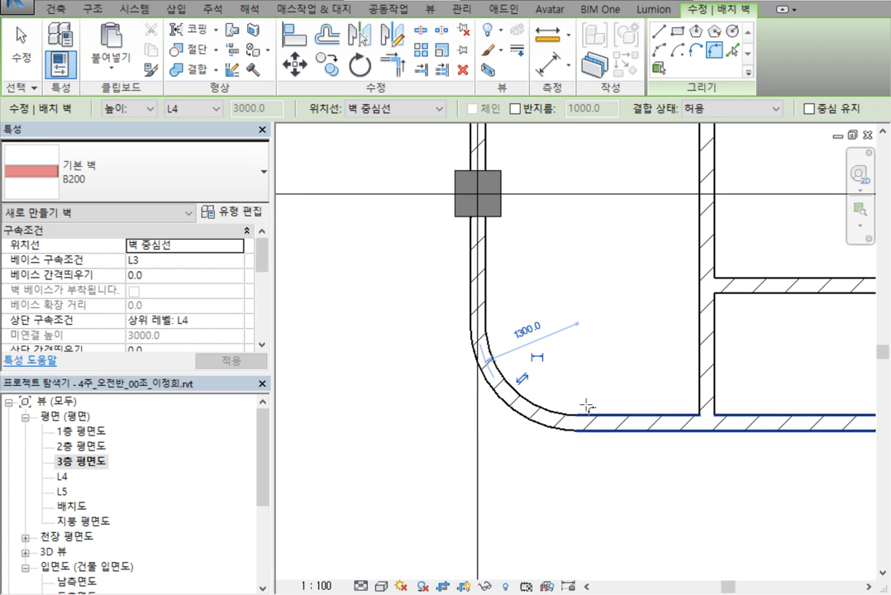
Try to set the corner arc's radius to 900, undo the fillet, and leave the wall command.
click(529, 332)
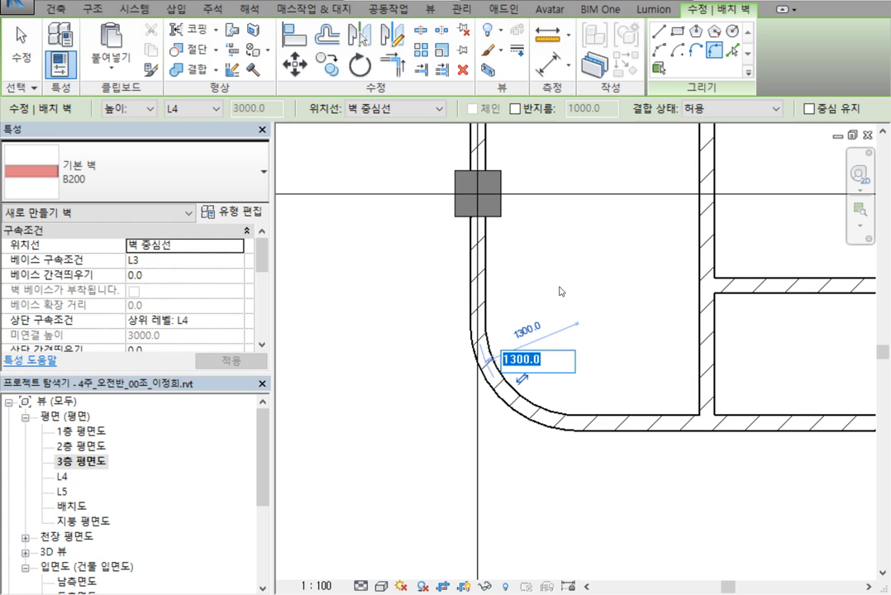
text(900)
key(Return)
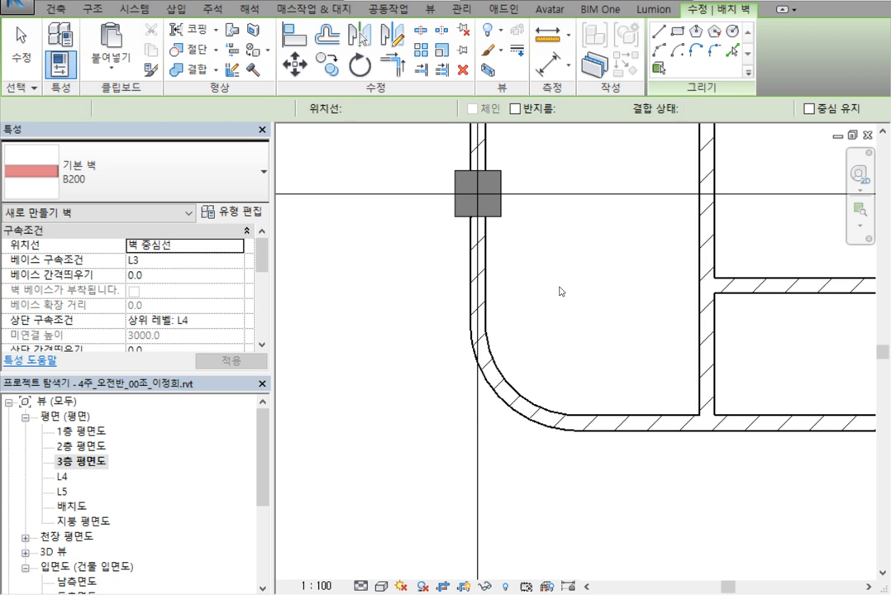
key(ctrl+z)
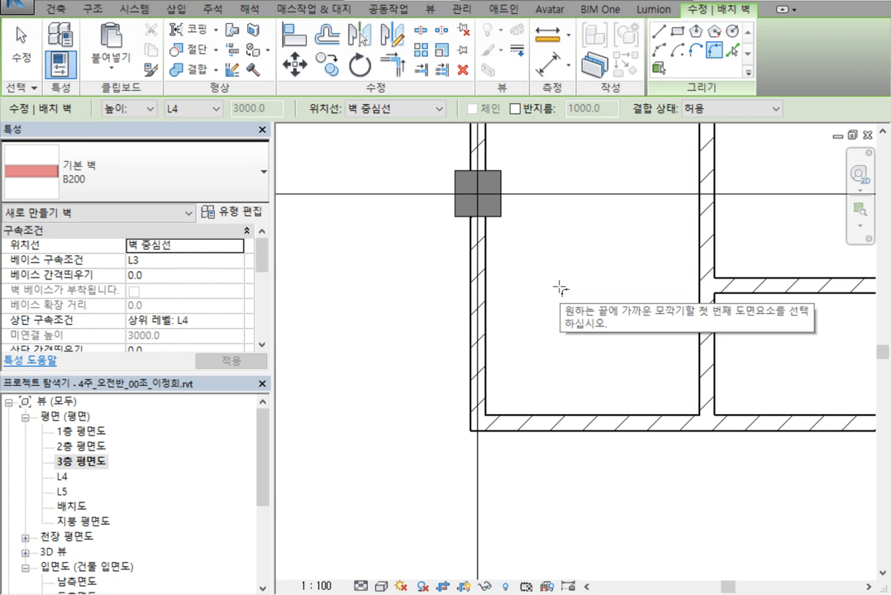
right_click(599, 261)
click(616, 277)
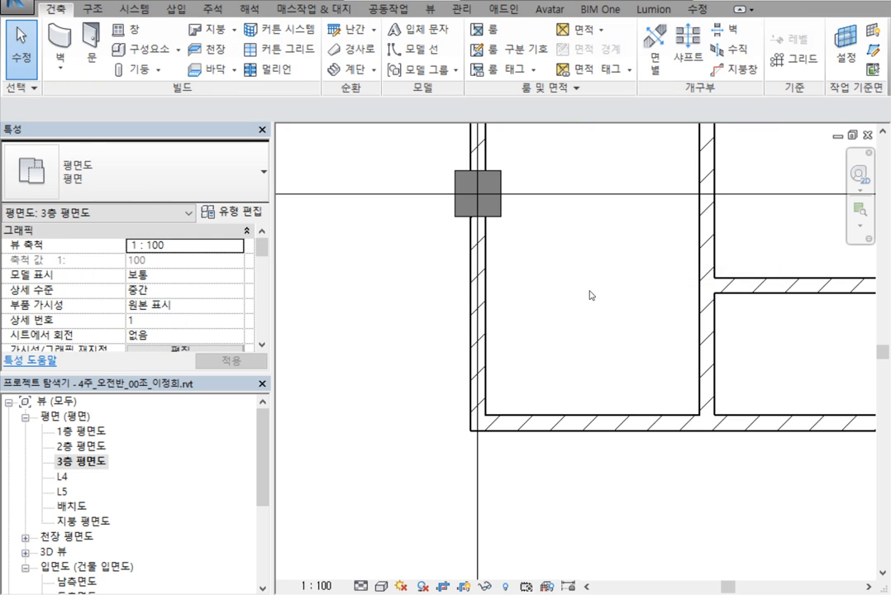
right_click(592, 288)
click(615, 298)
Create a similar wall from the lower horizontal wall as a fillet arc of about 1500 radius rounding its corner with the left wall.
click(539, 436)
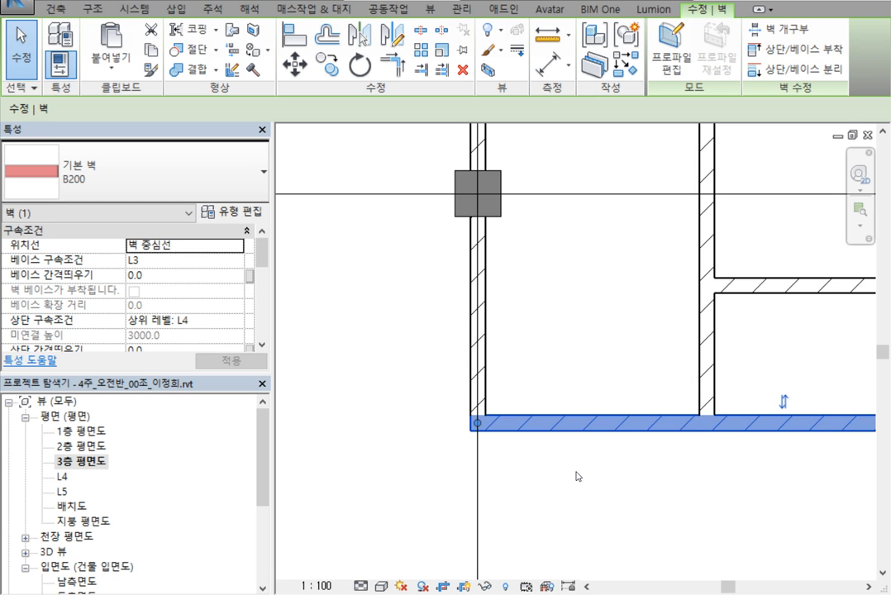
click(611, 517)
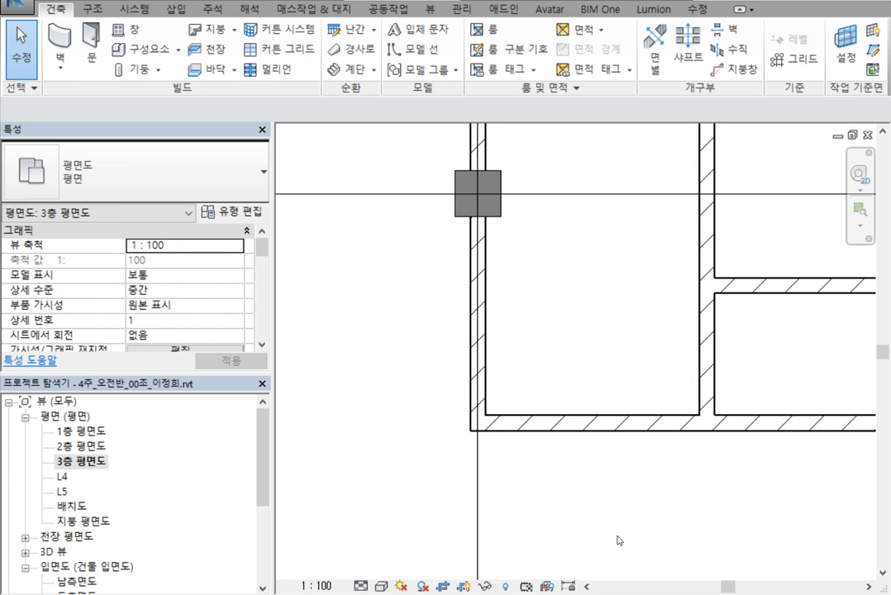
click(575, 426)
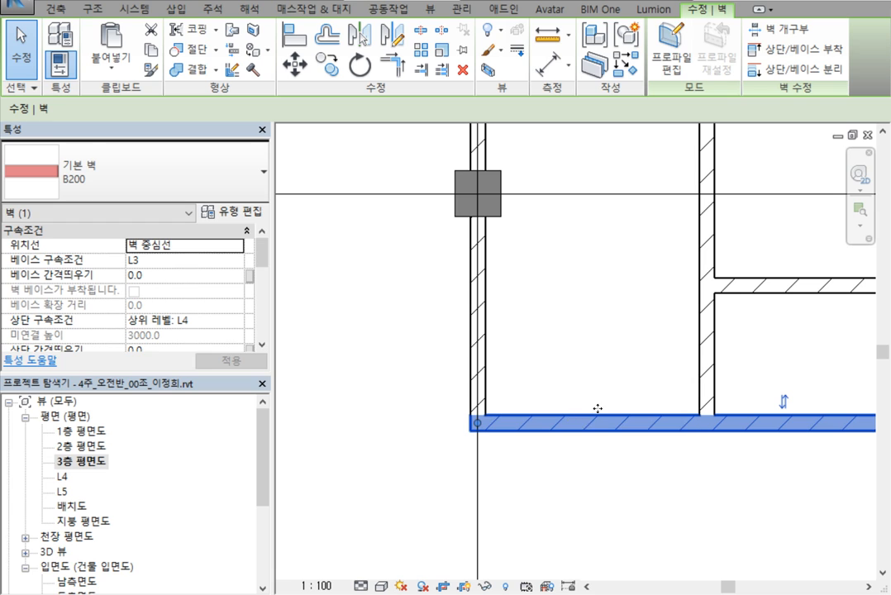
right_click(590, 423)
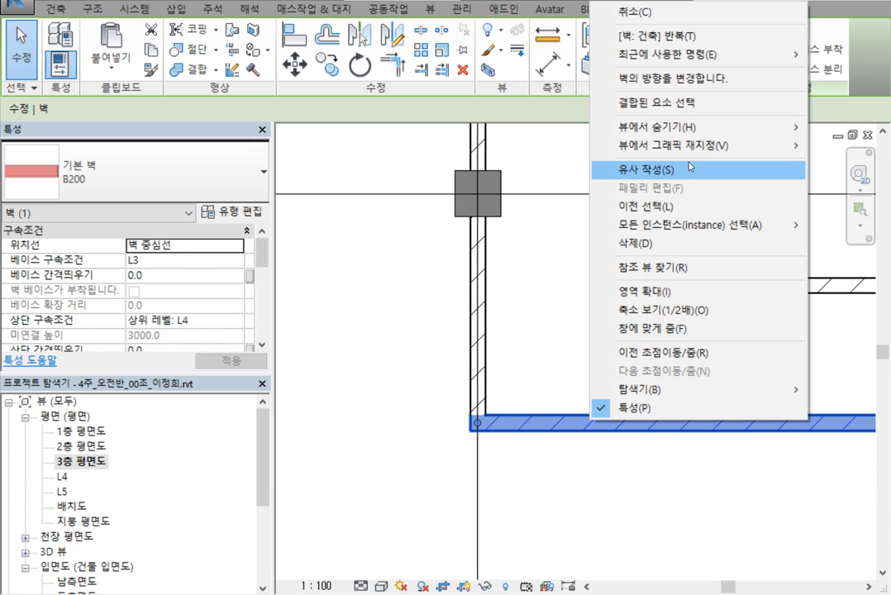
click(667, 170)
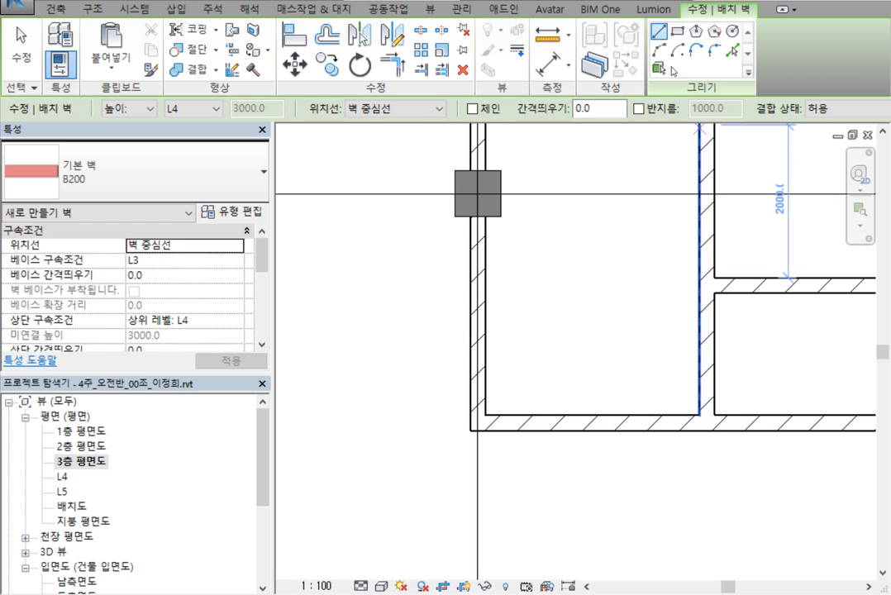
click(714, 51)
click(477, 363)
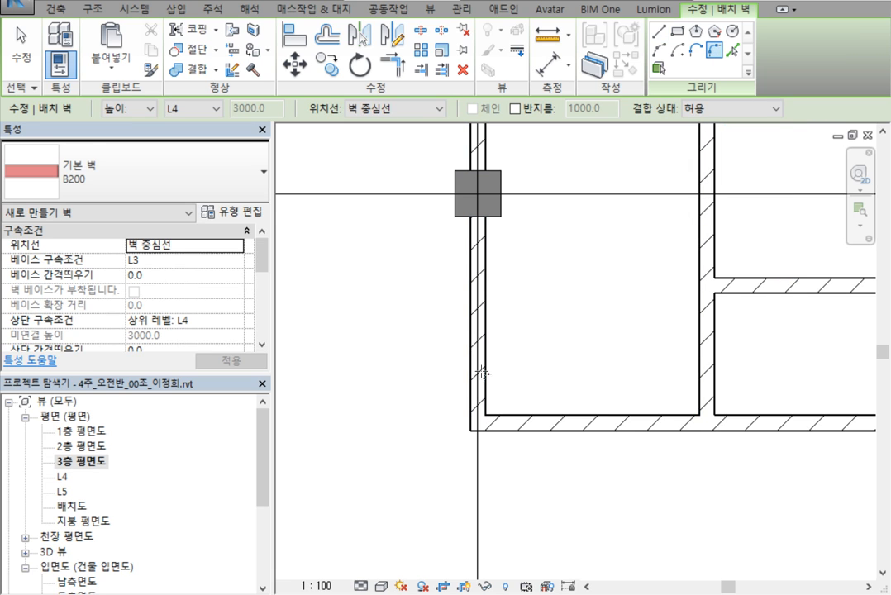
click(559, 426)
click(527, 403)
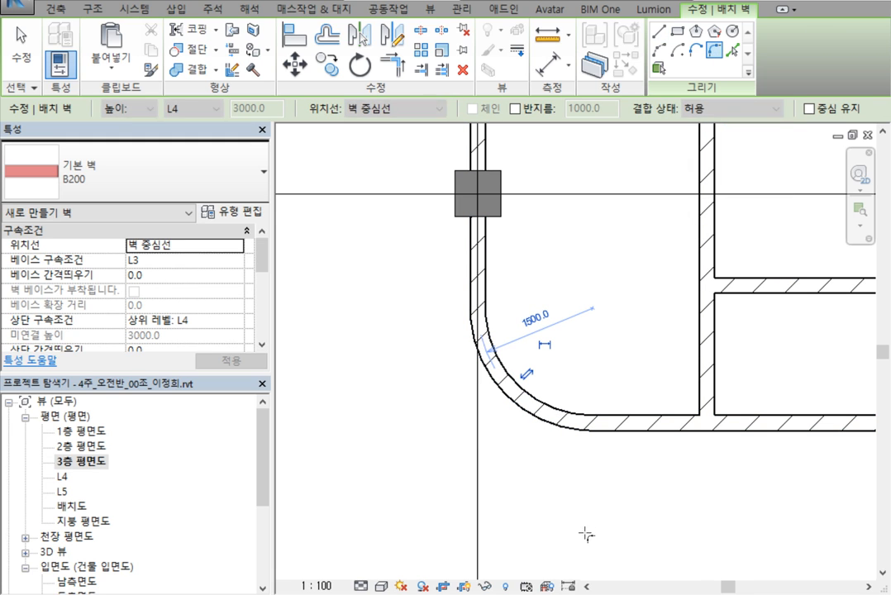
right_click(554, 476)
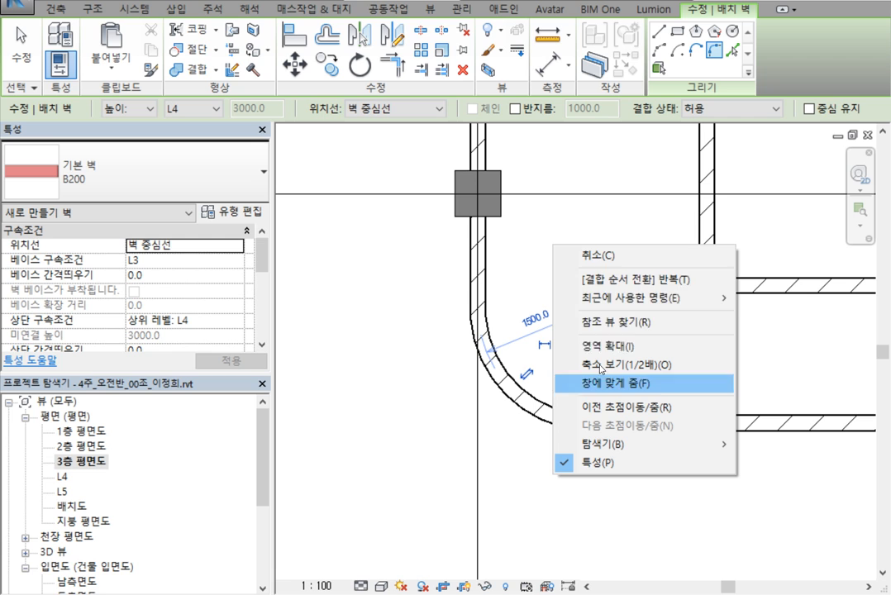
click(613, 261)
right_click(613, 260)
click(626, 270)
Create a similar 600x600 column from the X4-Y4 column, place it about 3000 from the left wall, and undo it.
scroll(659, 334, down, 2)
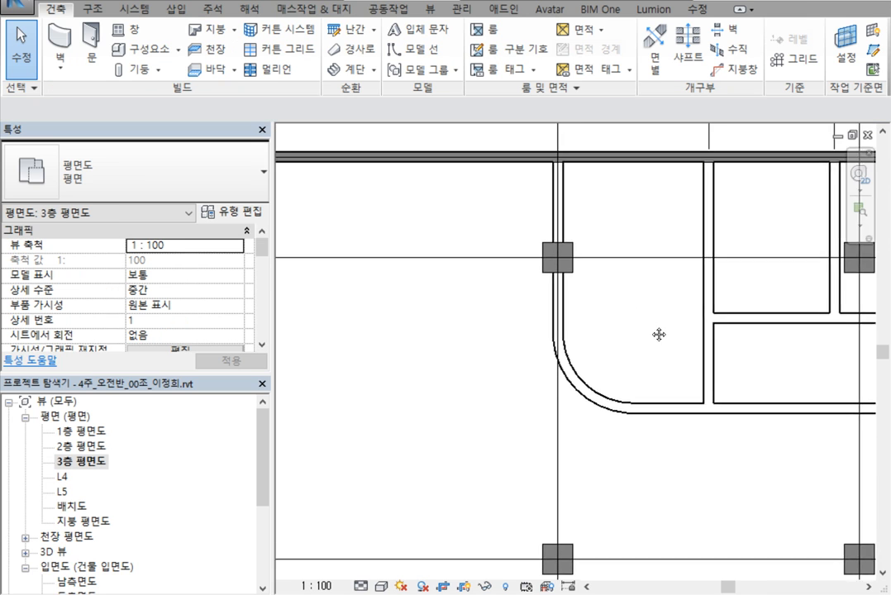
scroll(598, 320, up, 3)
click(611, 326)
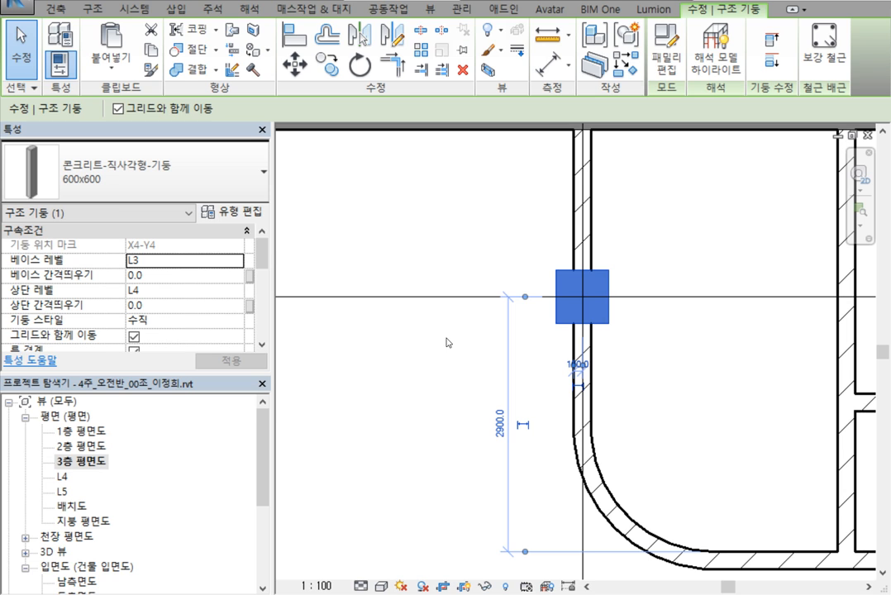
click(413, 360)
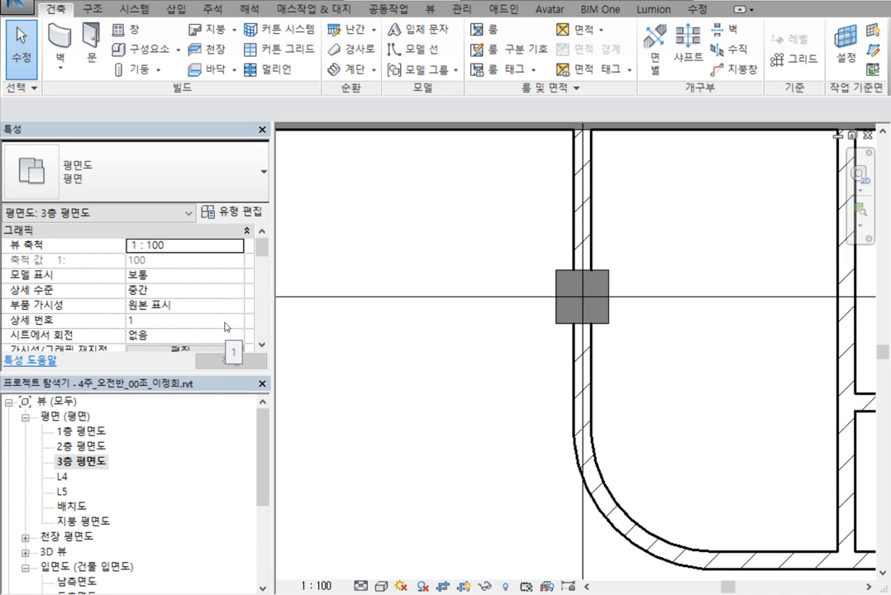
click(553, 328)
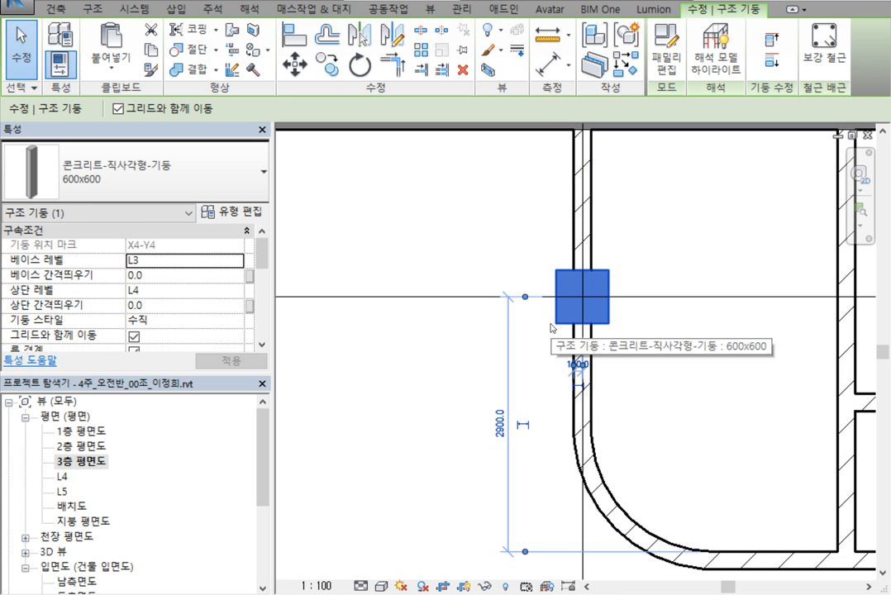
right_click(553, 328)
click(601, 369)
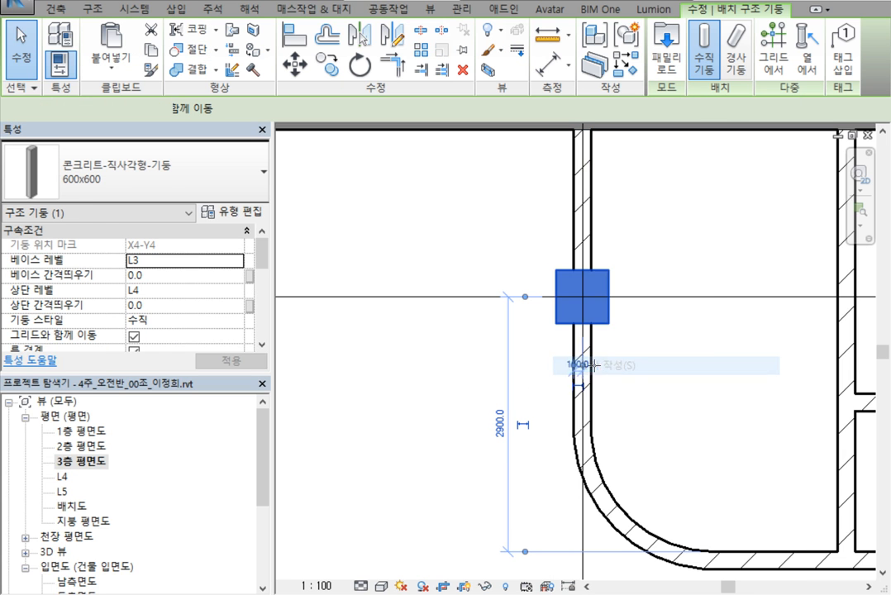
scroll(482, 360, down, 2)
middle_drag(446, 368, 540, 375)
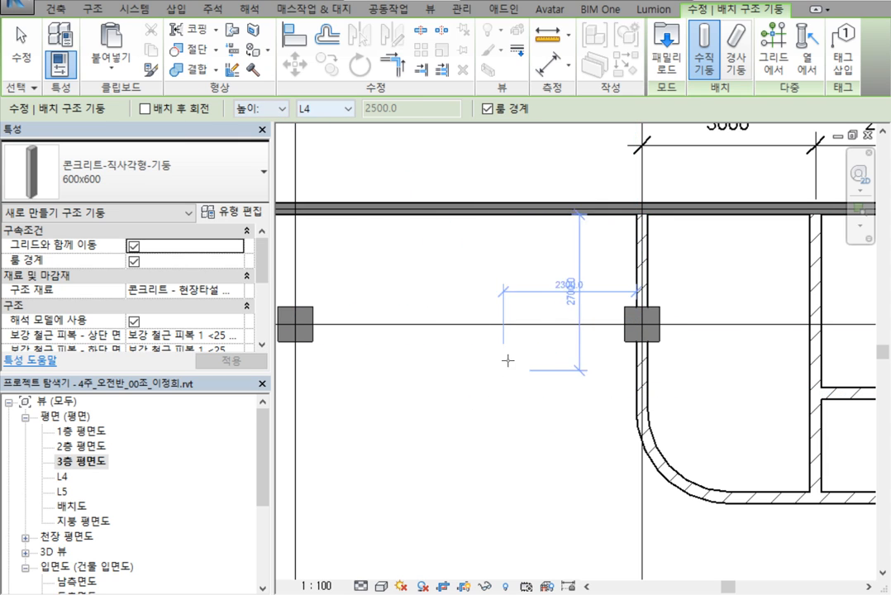
scroll(450, 405, up, 3)
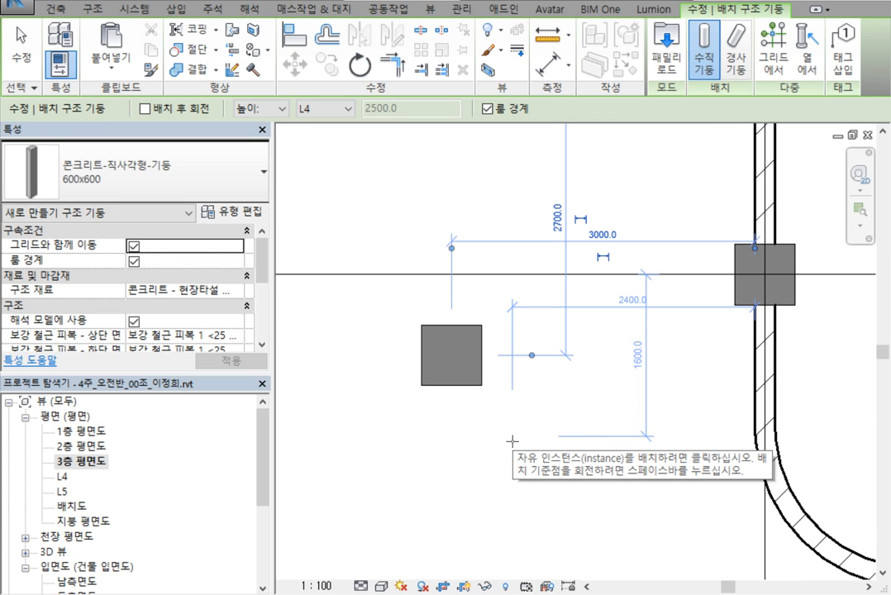
scroll(513, 442, down, 2)
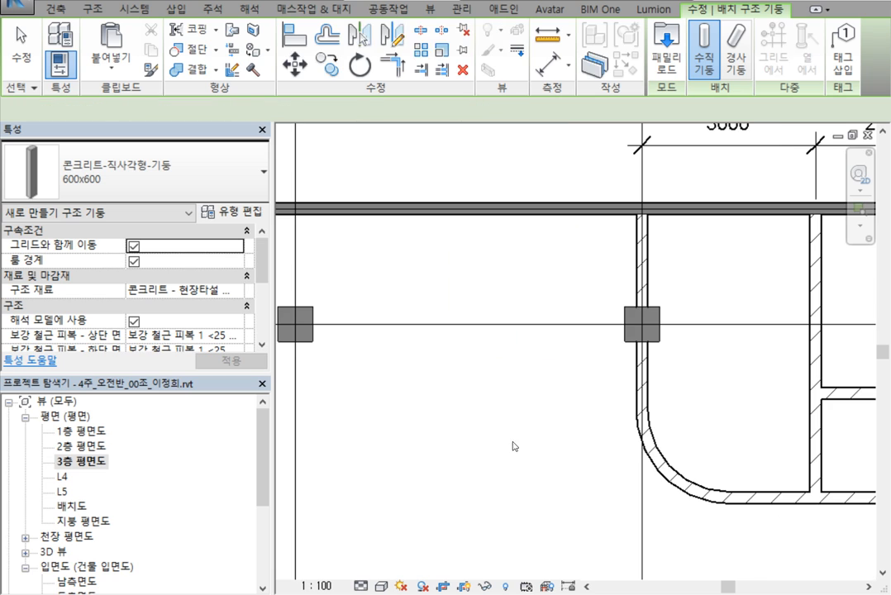
Place a 600x600 column just below the upper exterior wall, about 2900 from the left interior wall, leave the command, and delete it.
right_click(396, 231)
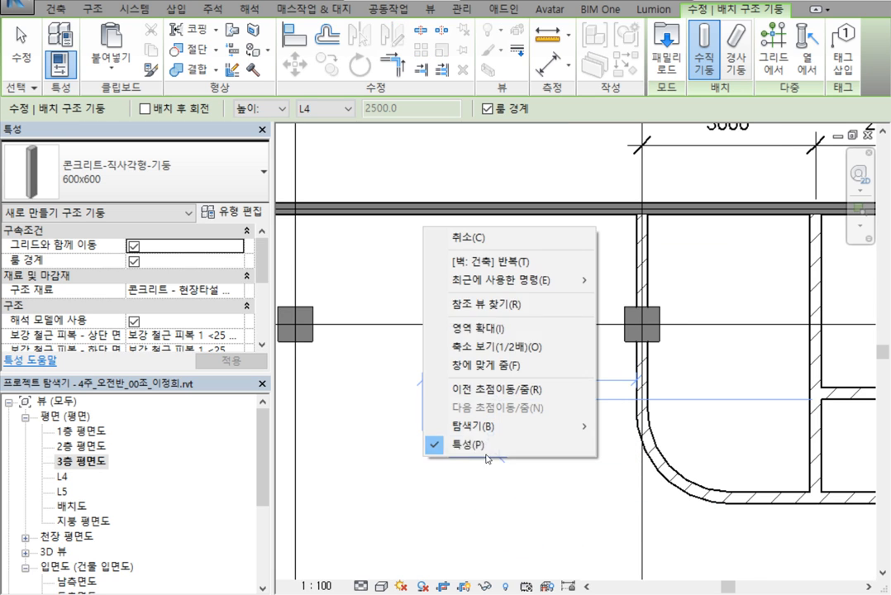
click(471, 239)
right_click(471, 275)
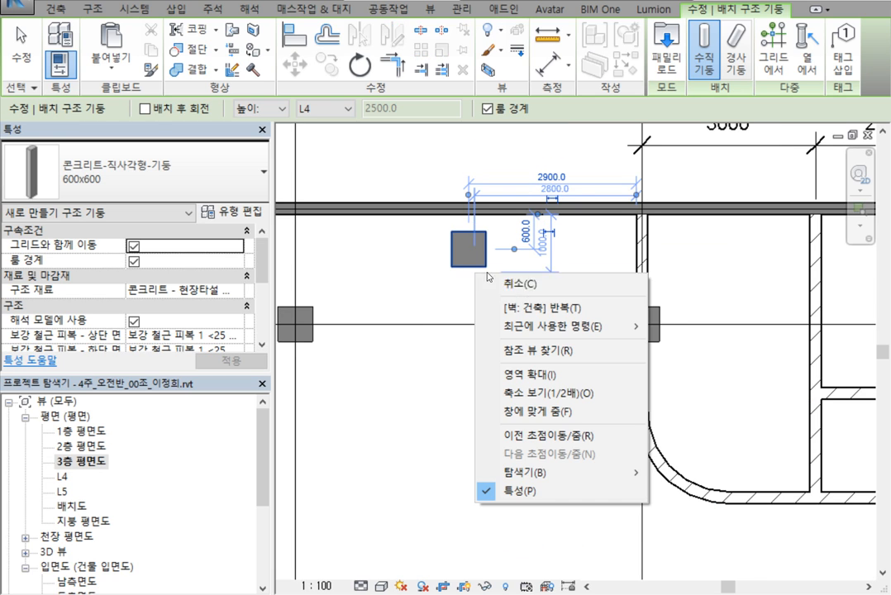
click(483, 282)
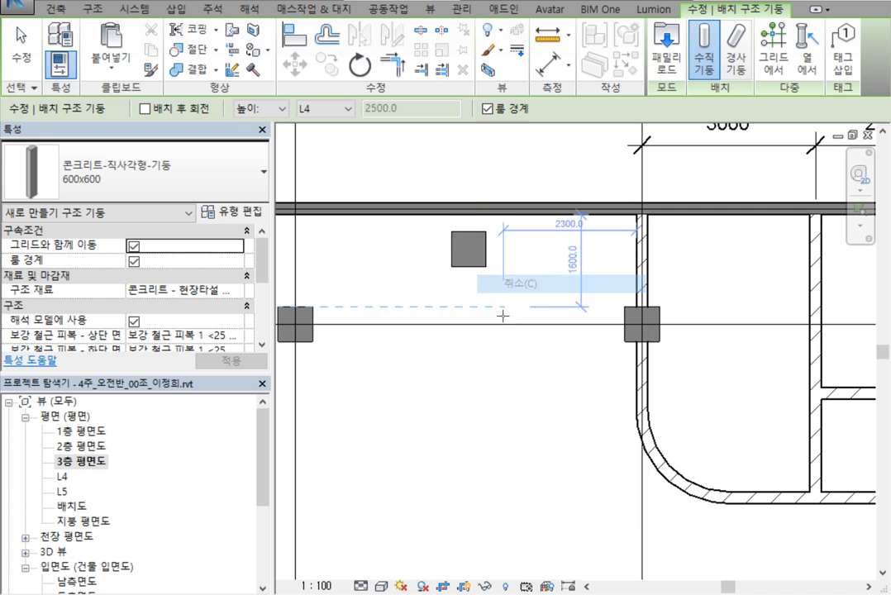
key(Escape)
key(Escape)
click(477, 263)
key(Delete)
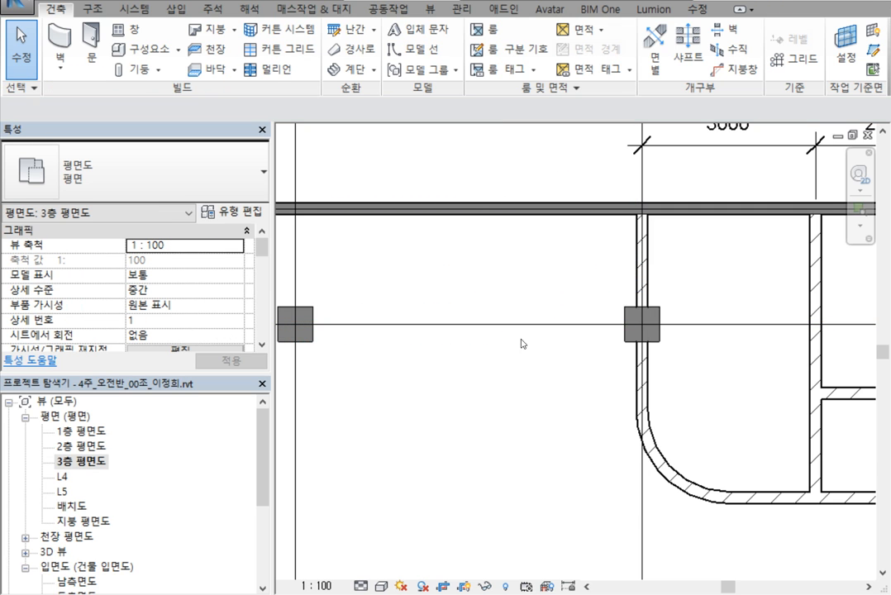
Select all B200 wall instances starting from the lower horizontal wall and delete them.
scroll(641, 422, down, 2)
scroll(591, 442, up, 2)
scroll(582, 416, down, 3)
middle_drag(582, 416, 480, 414)
scroll(494, 422, up, 2)
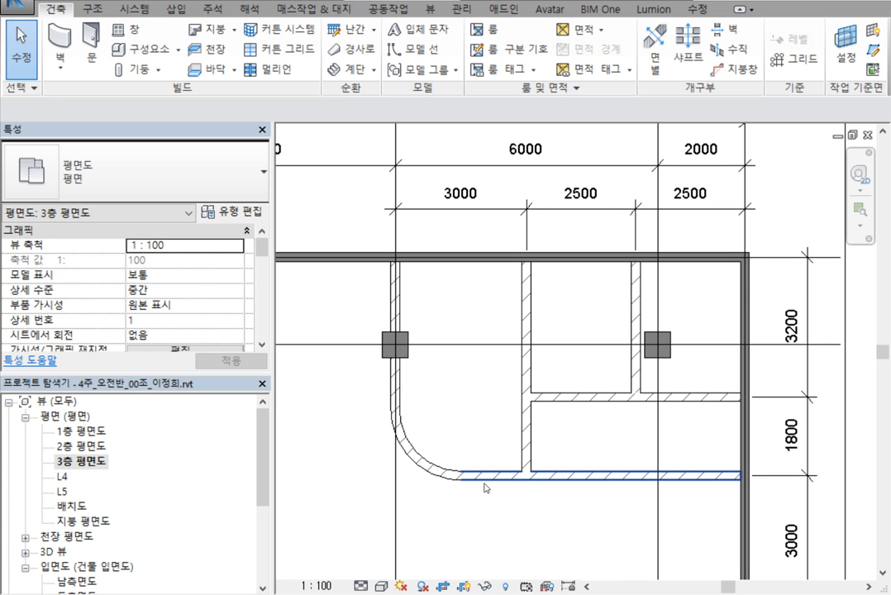
key(Tab)
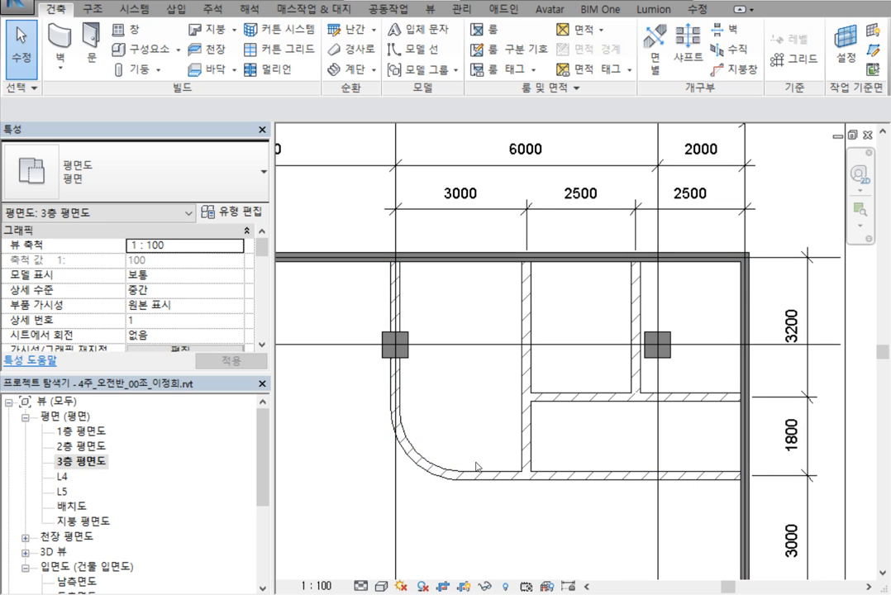
click(478, 473)
right_click(477, 473)
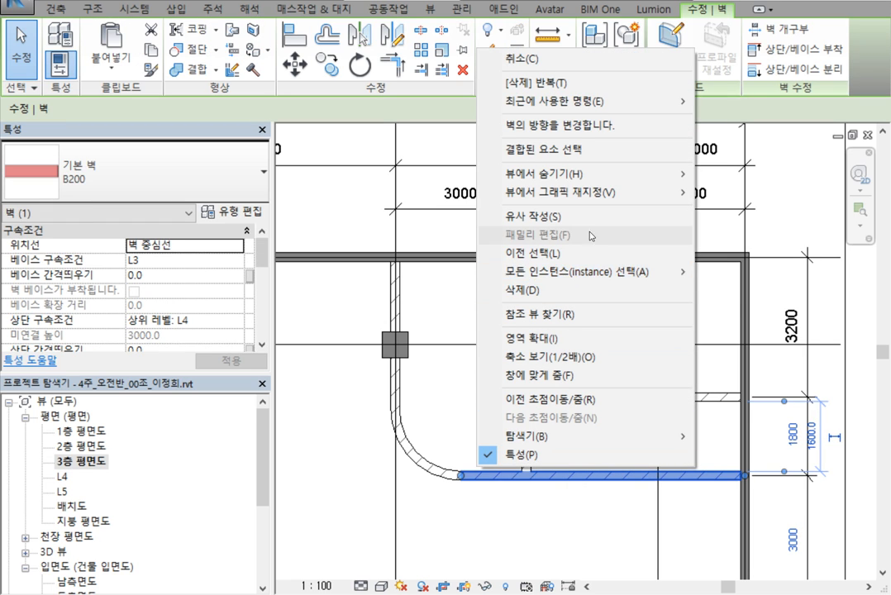
click(699, 277)
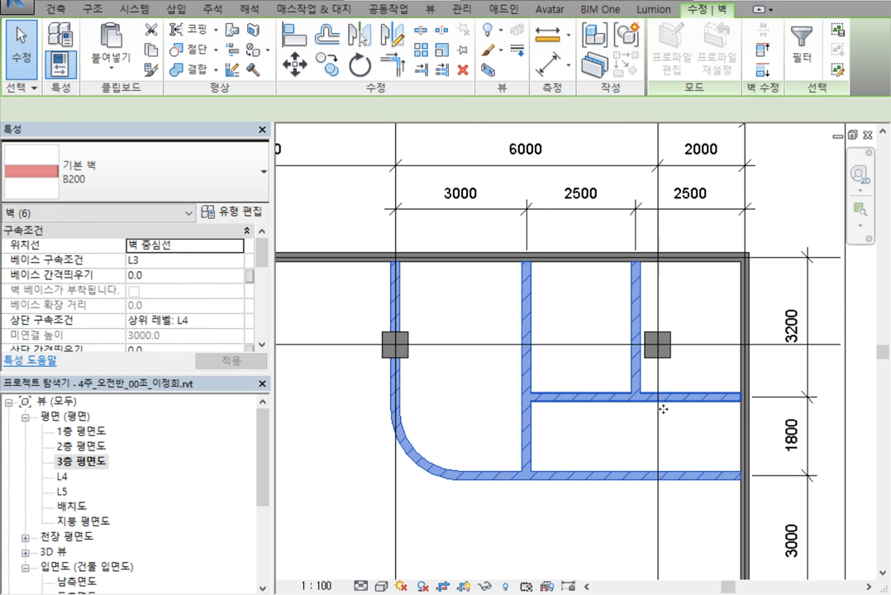
key(Escape)
scroll(590, 503, down, 3)
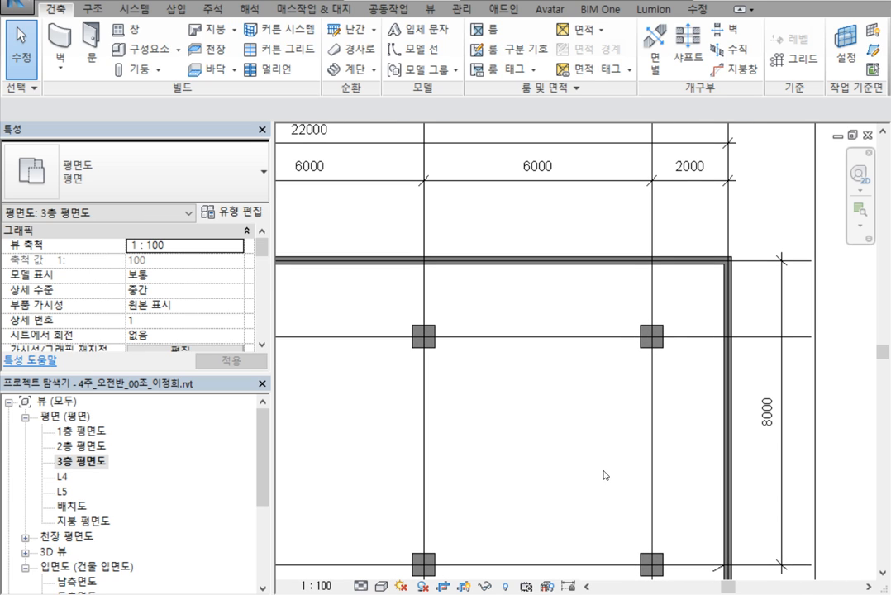
Start an architectural wall with the 일반 - 90mm 벽돌 type and duplicate that type as B200s.
middle_drag(597, 454, 561, 439)
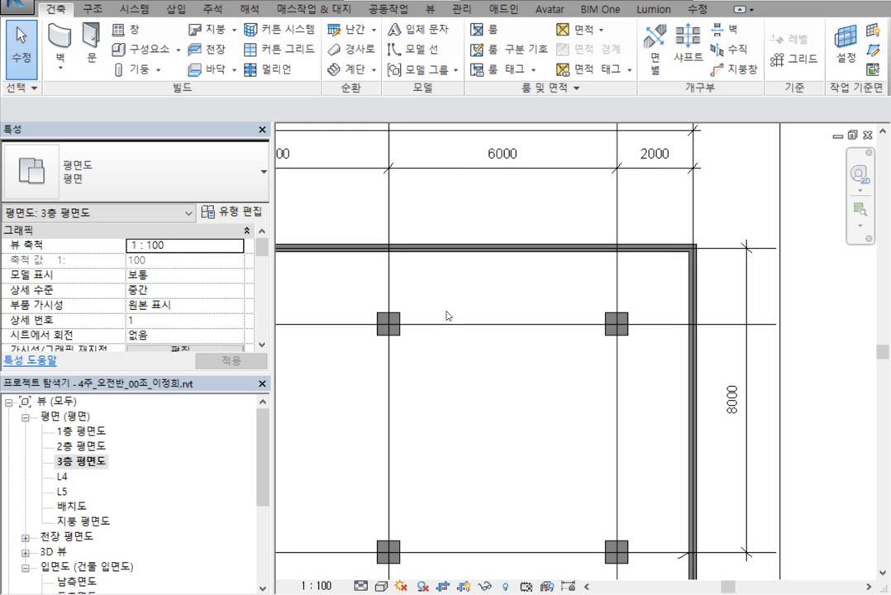
click(63, 69)
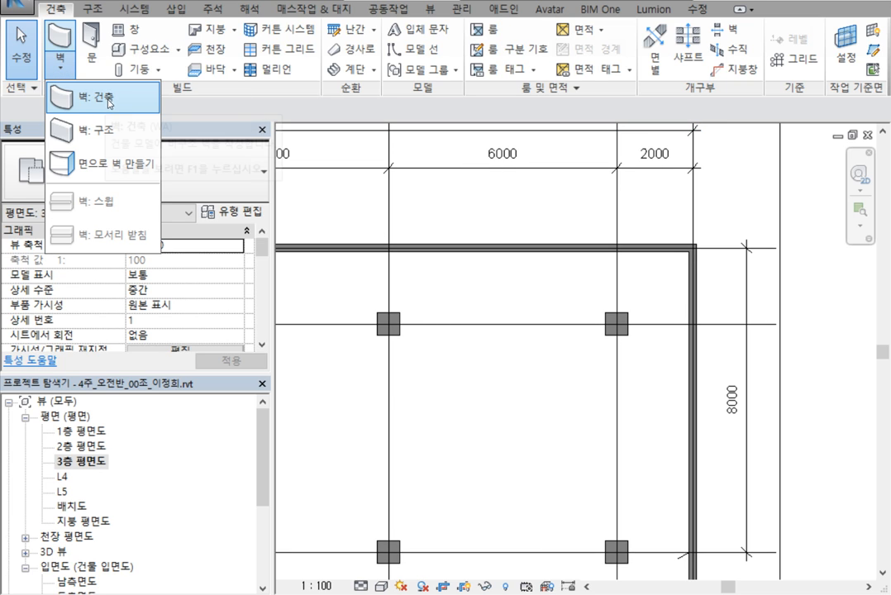
click(67, 95)
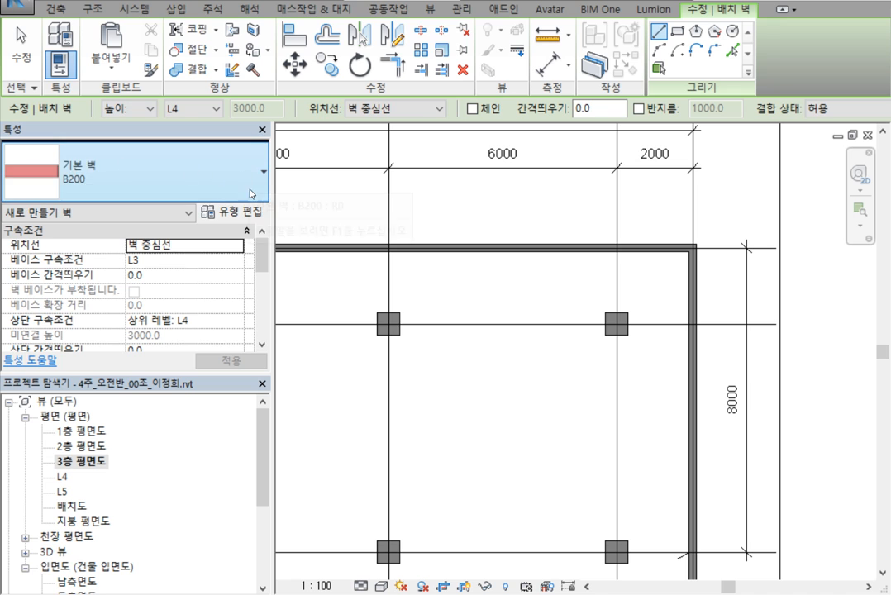
click(211, 163)
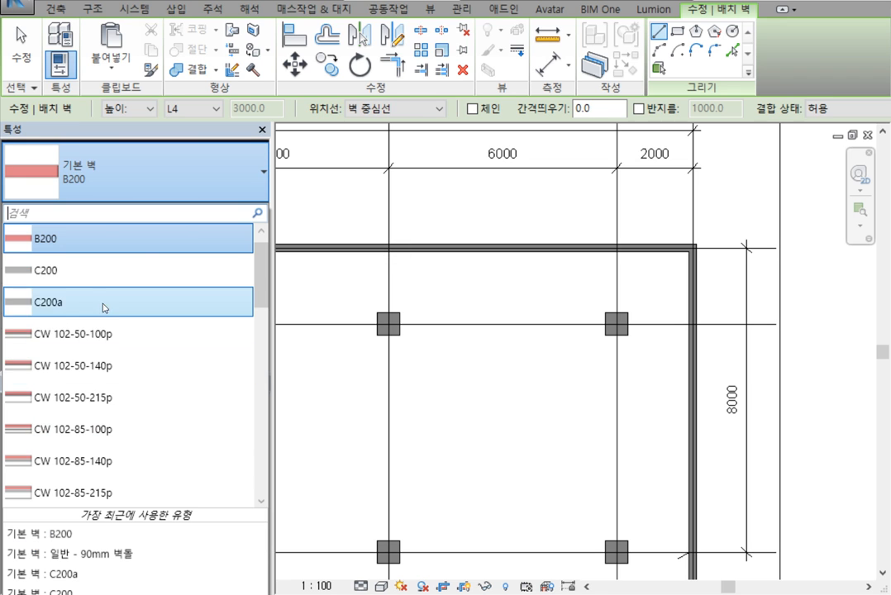
scroll(155, 339, down, 6)
scroll(156, 338, down, 2)
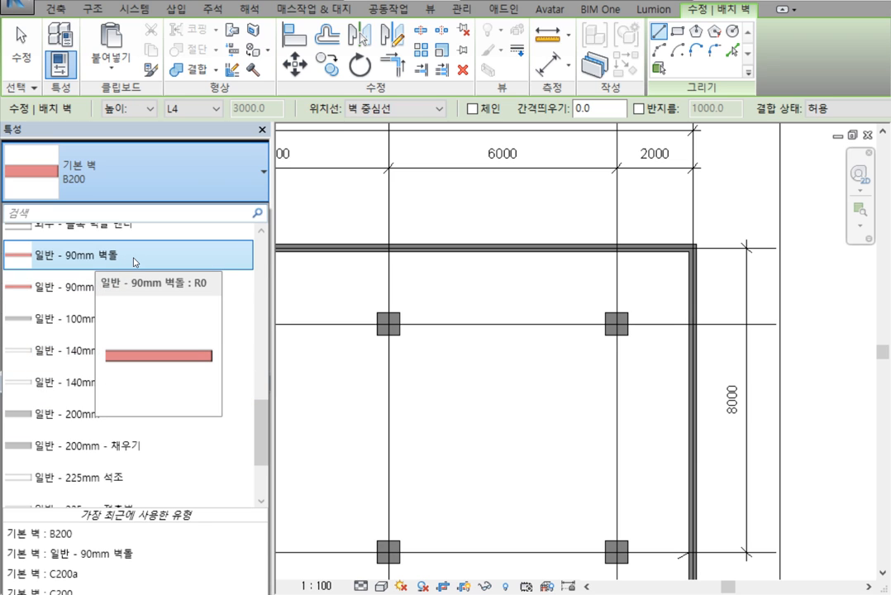
click(116, 260)
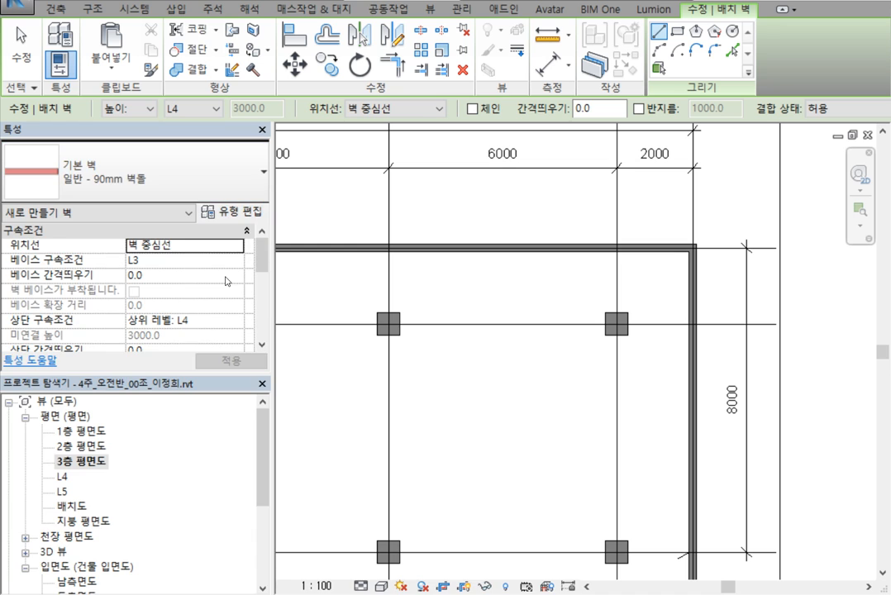
click(215, 212)
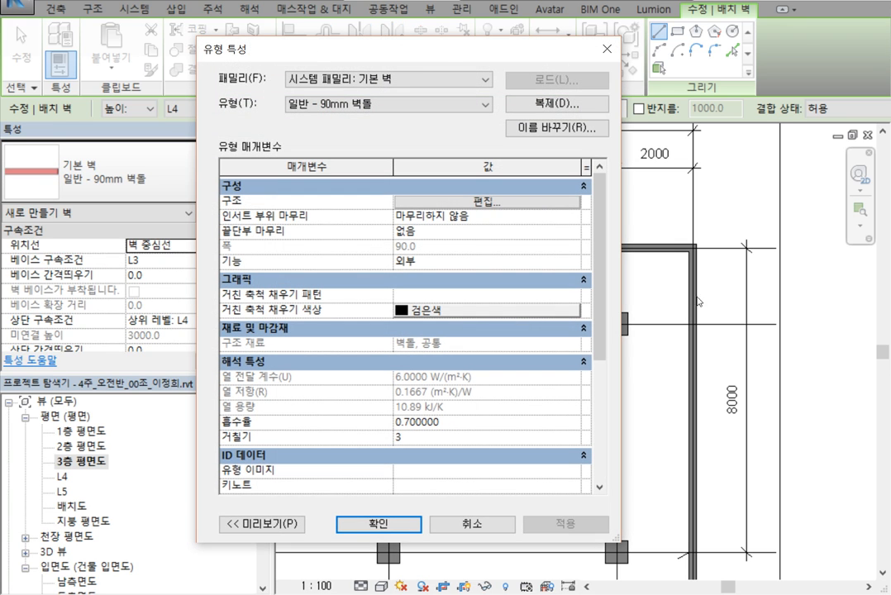
click(572, 104)
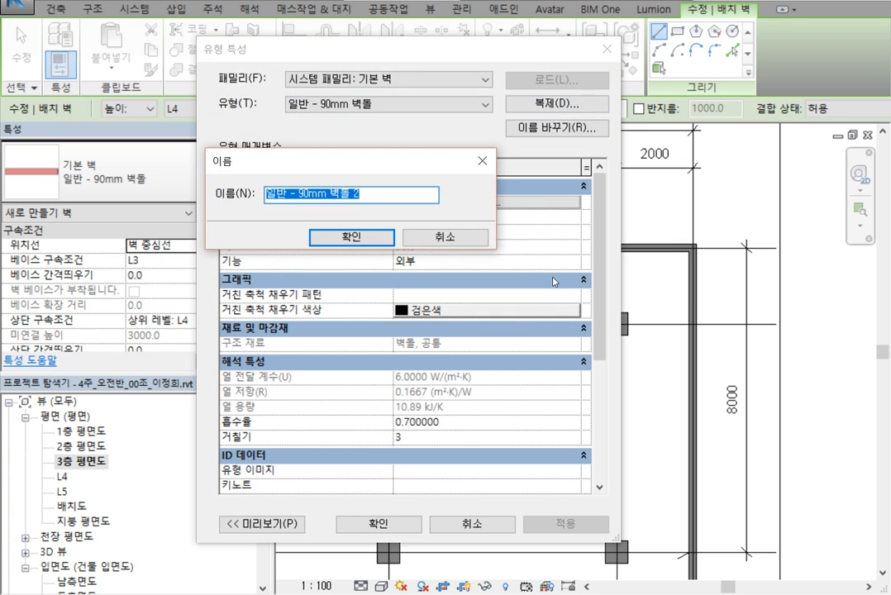
text(B200s)
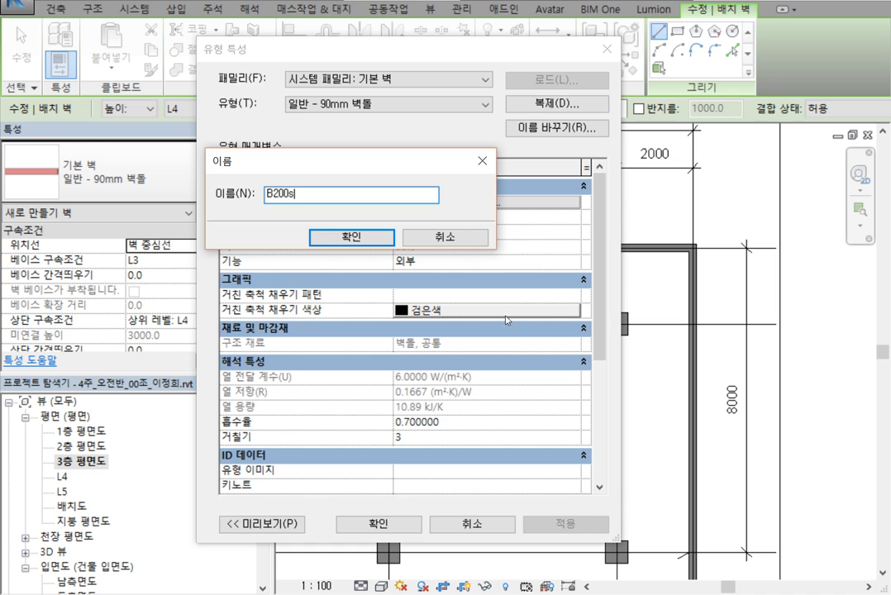
click(349, 244)
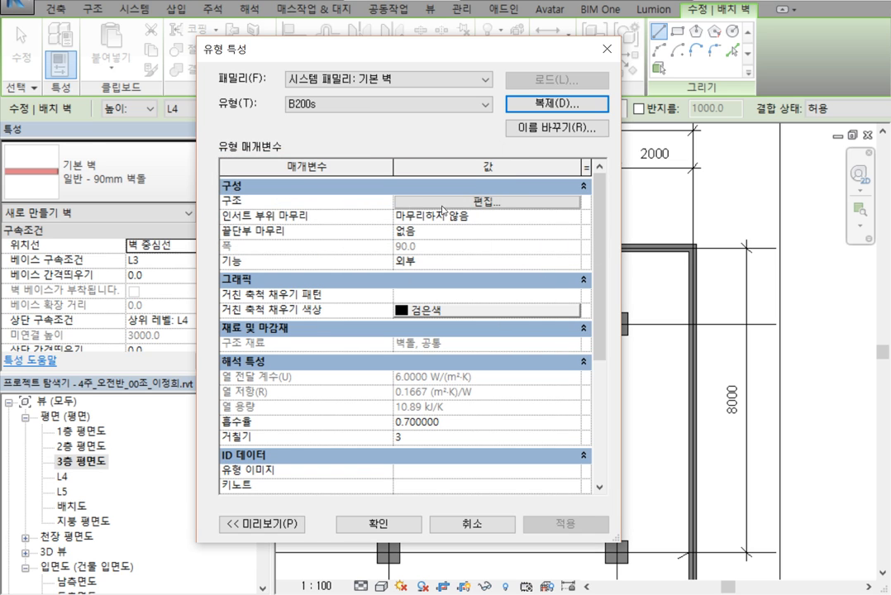
Set the thickness of the B200s structure layer to 200 and accept the type properties.
click(488, 201)
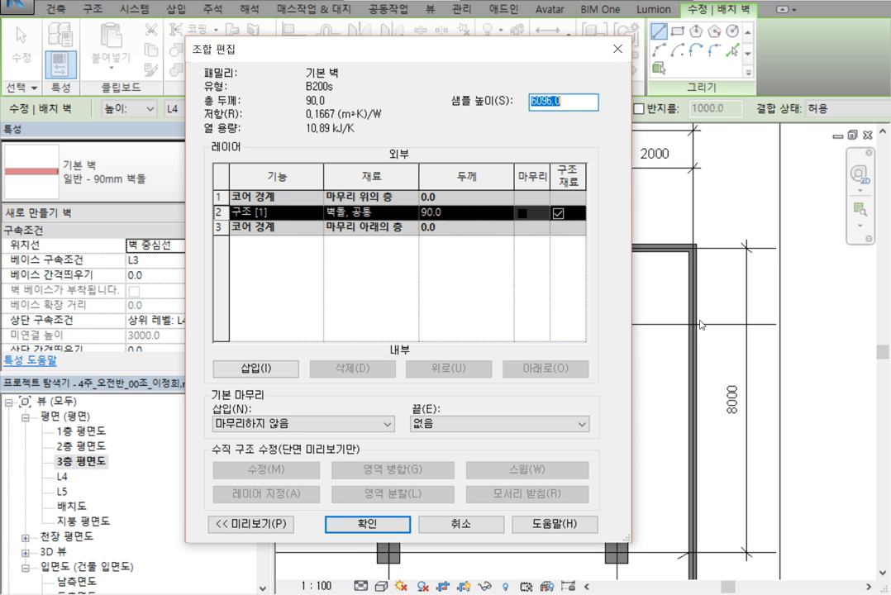
click(477, 212)
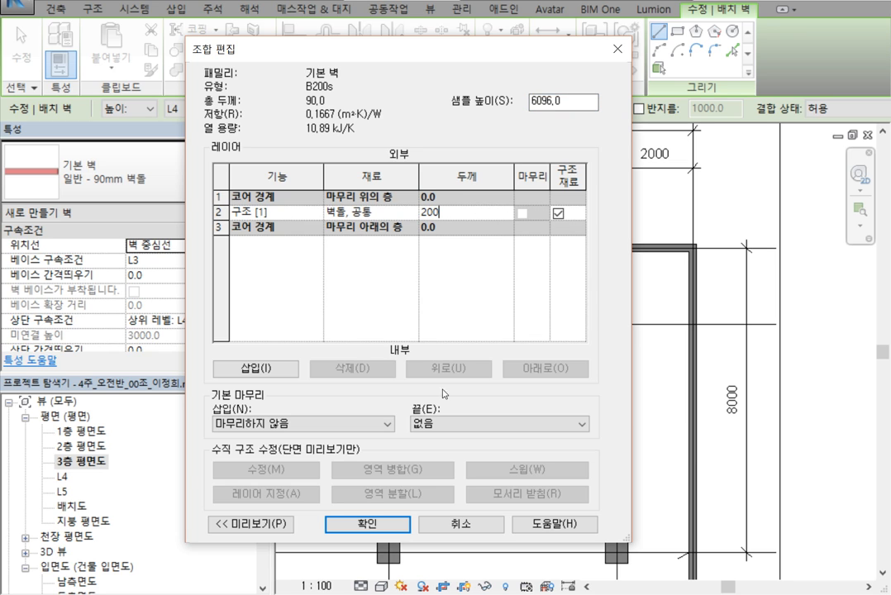
click(368, 523)
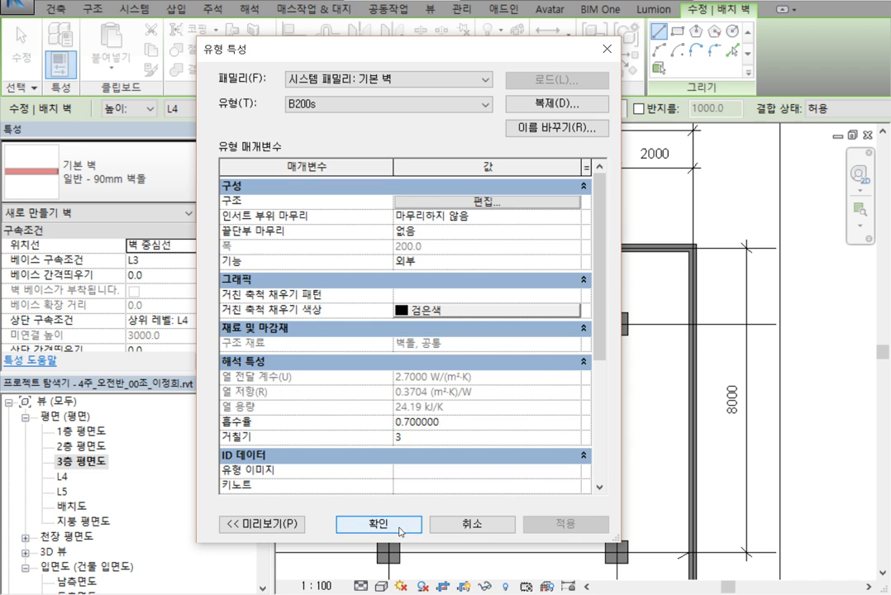
click(400, 523)
Draw three separate vertical B200s walls below the upper exterior wall, about 4900, 2800 and 2800 long from left to right.
middle_drag(504, 397, 514, 385)
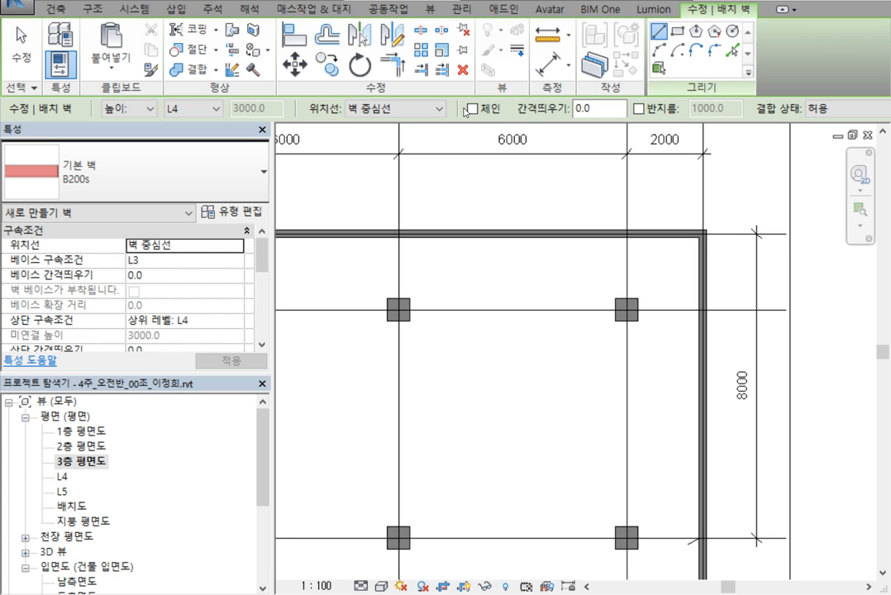
click(423, 256)
click(423, 442)
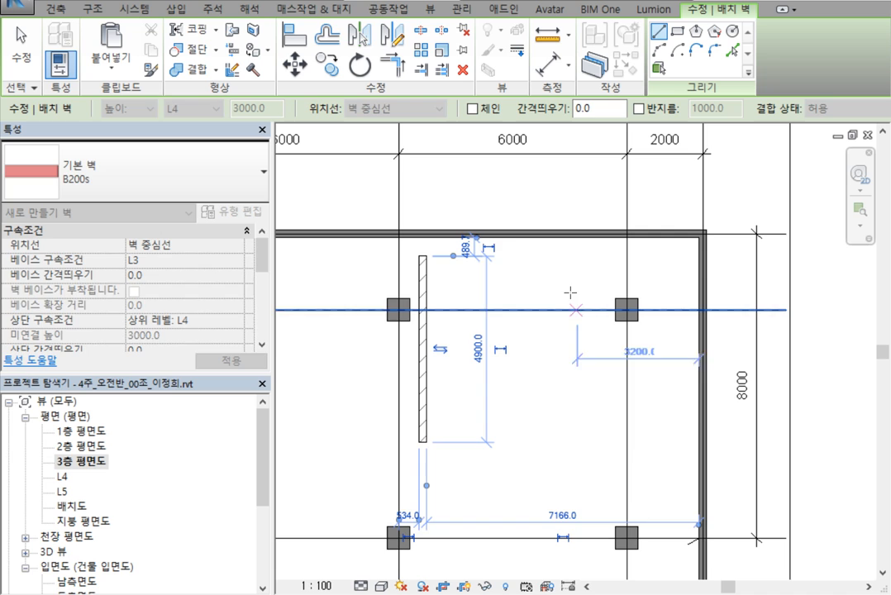
click(528, 266)
click(529, 372)
click(613, 266)
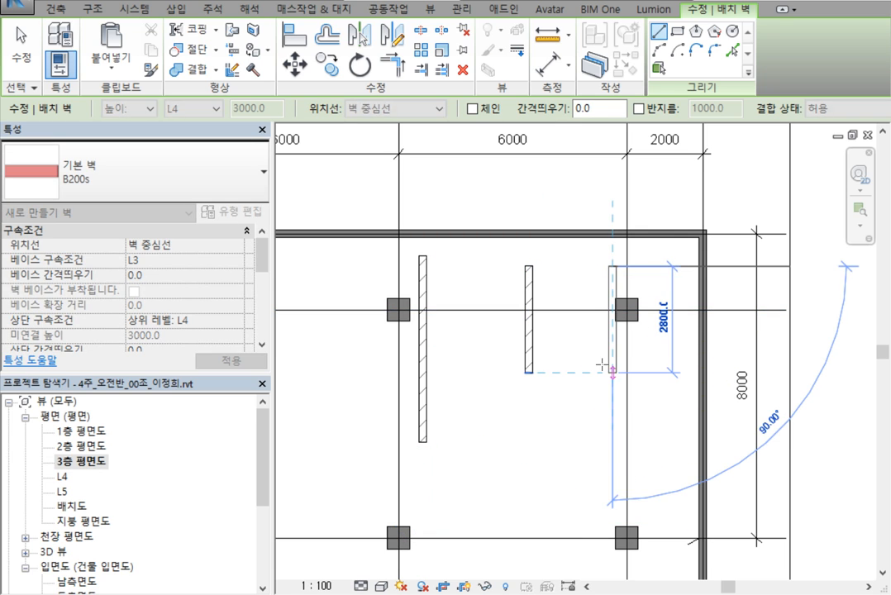
click(612, 372)
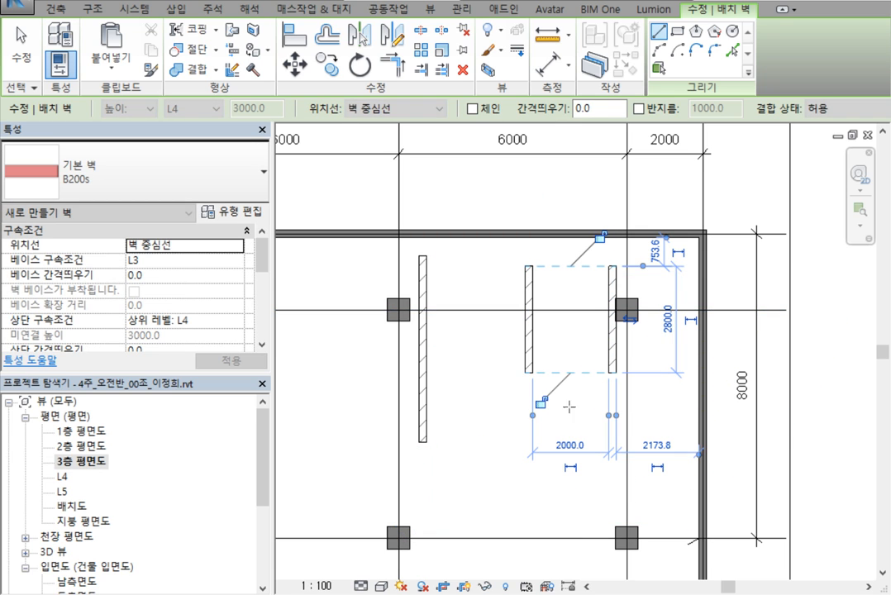
Draw two horizontal B200s walls below the vertical walls, one directly beneath the two shorter ones and a longer one further down.
click(491, 385)
click(653, 384)
click(465, 442)
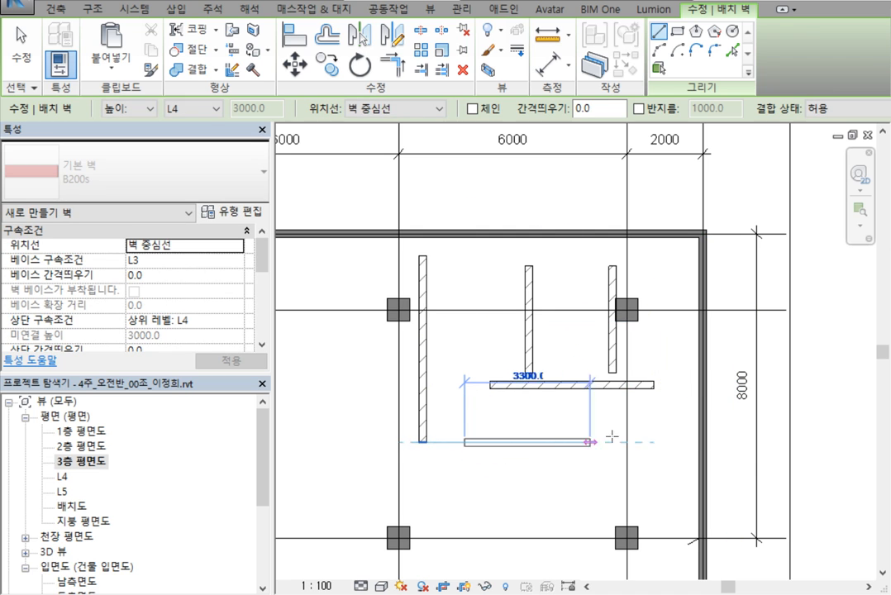
click(674, 443)
key(Escape)
key(Escape)
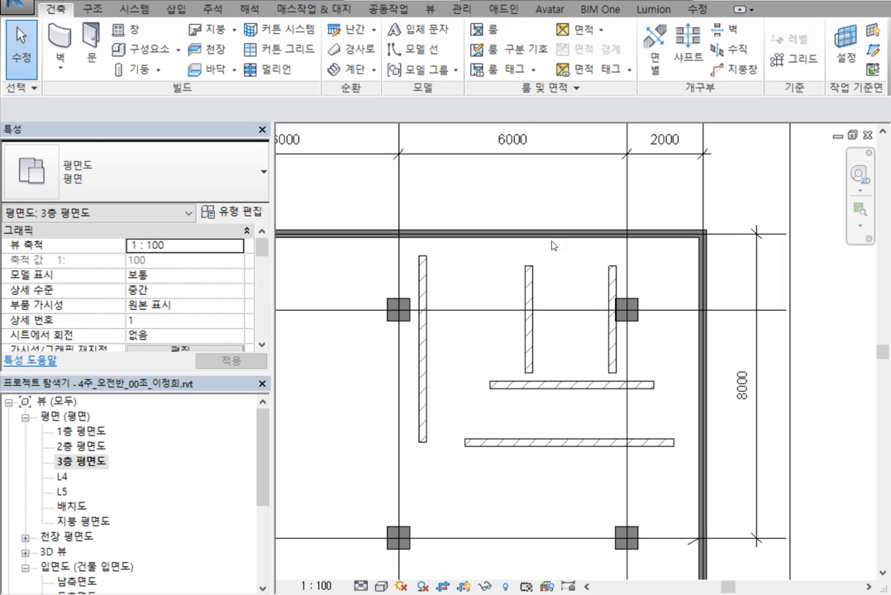
Trim/extend the lower horizontal wall and the leftmost vertical B200s wall to form a corner.
click(697, 10)
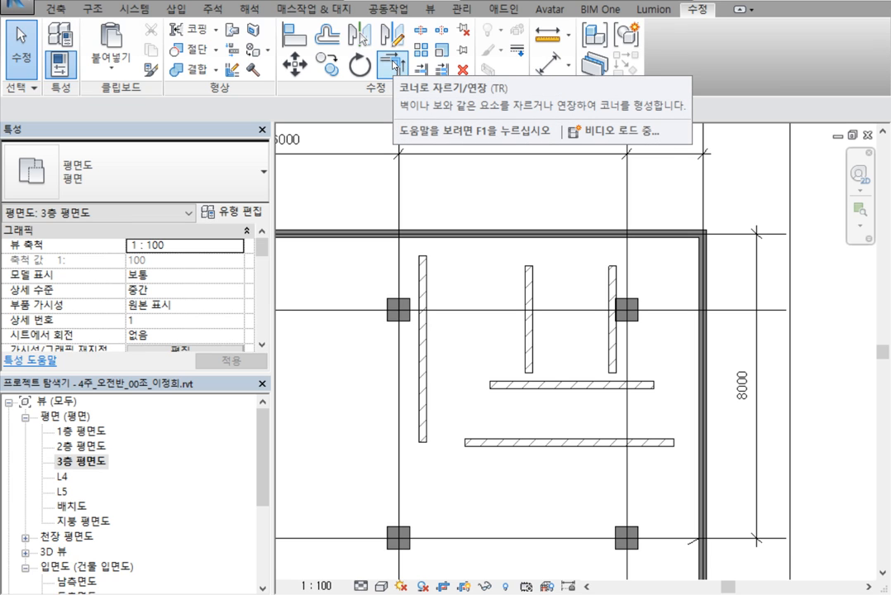
click(395, 63)
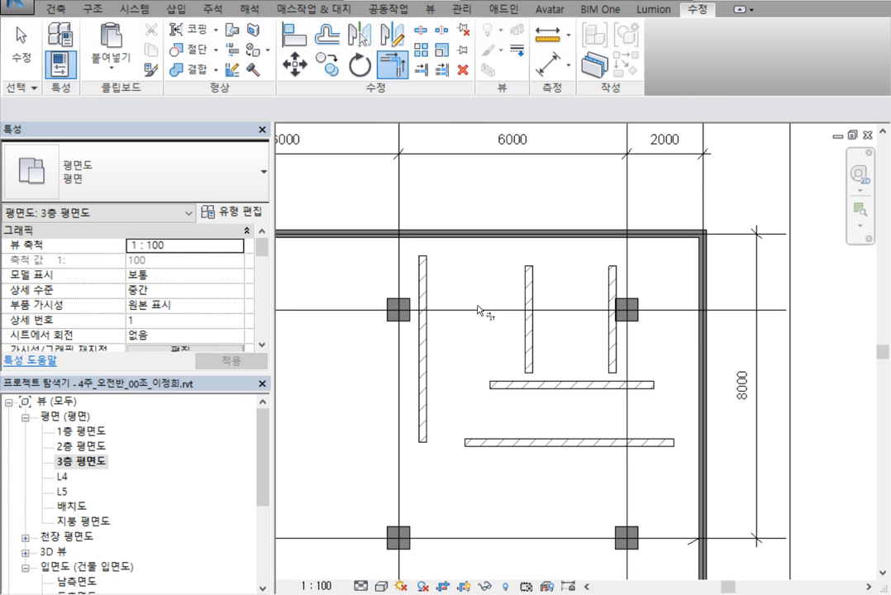
click(480, 442)
click(427, 429)
Extend the three vertical B200s walls up to the inner face of the upper exterior wall.
click(422, 73)
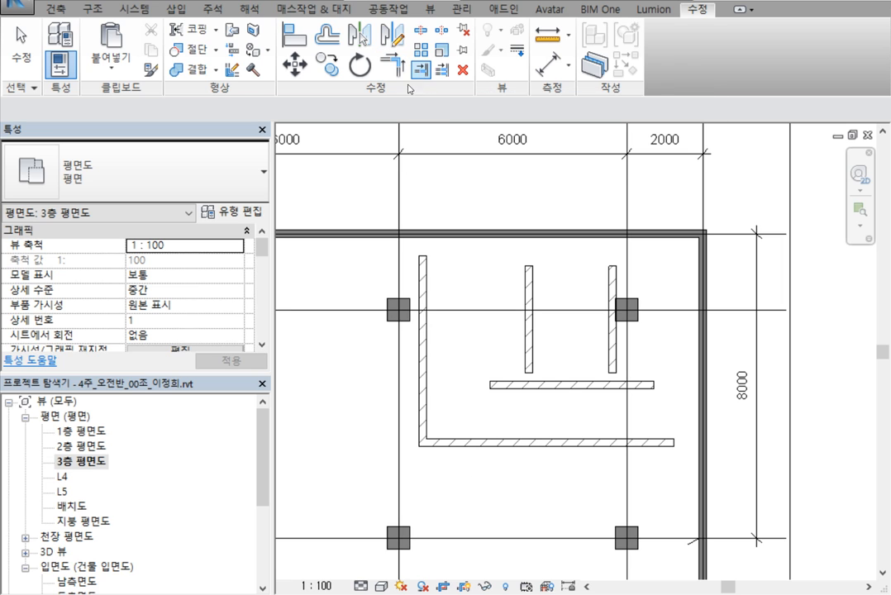
click(470, 236)
click(424, 291)
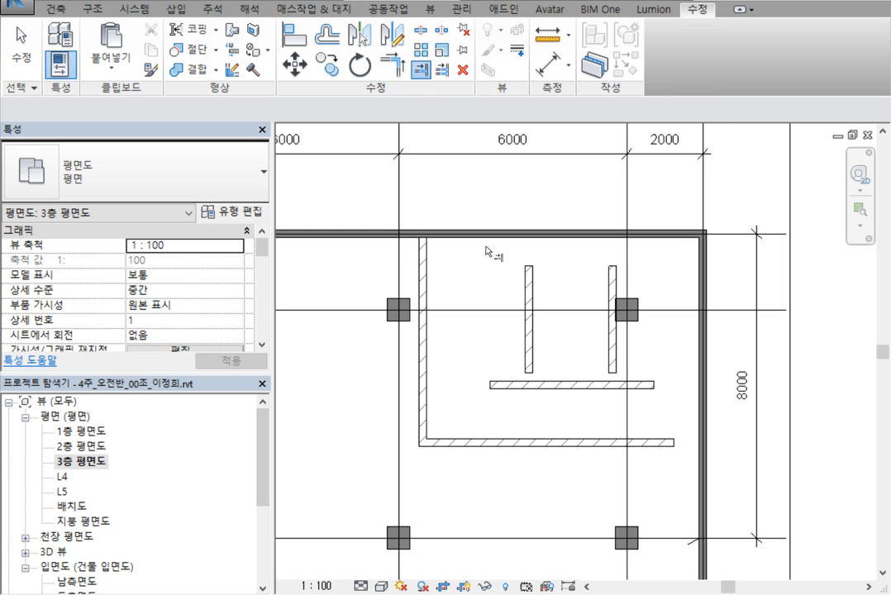
click(485, 237)
click(531, 270)
click(603, 238)
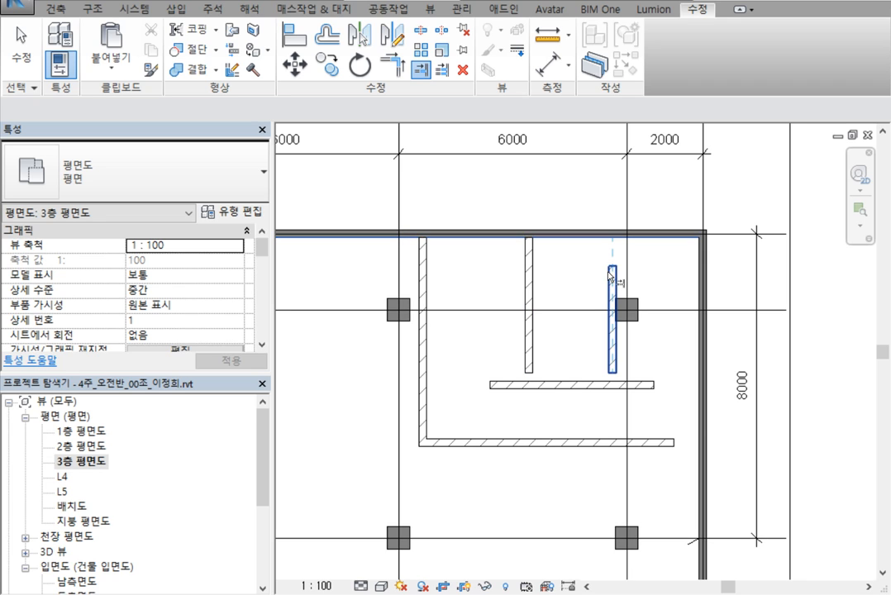
click(613, 275)
Extend the two horizontal B200s walls to the inner face of the right exterior wall.
click(700, 397)
click(636, 385)
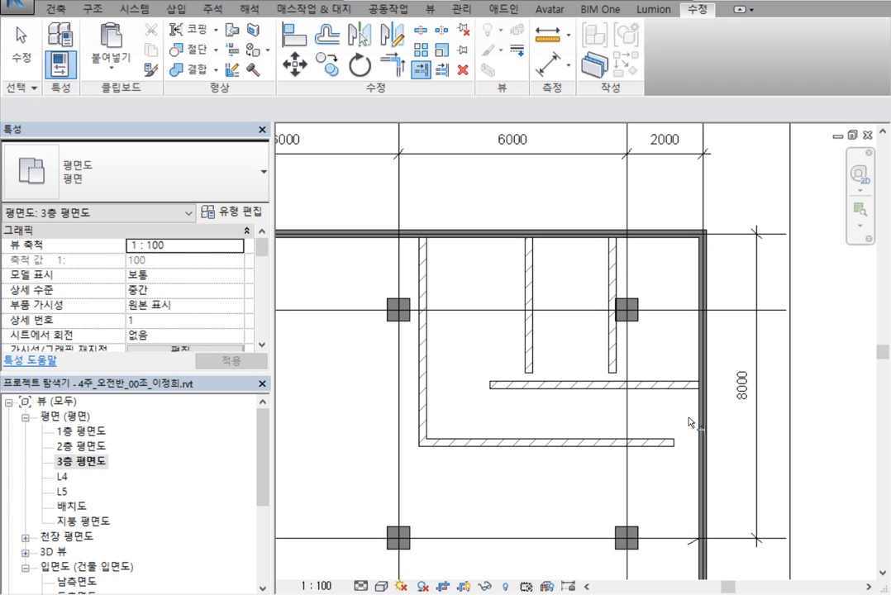
click(669, 442)
Extend the middle vertical wall to the lower horizontal wall, and join the upper horizontal wall with the middle and right vertical walls.
click(565, 440)
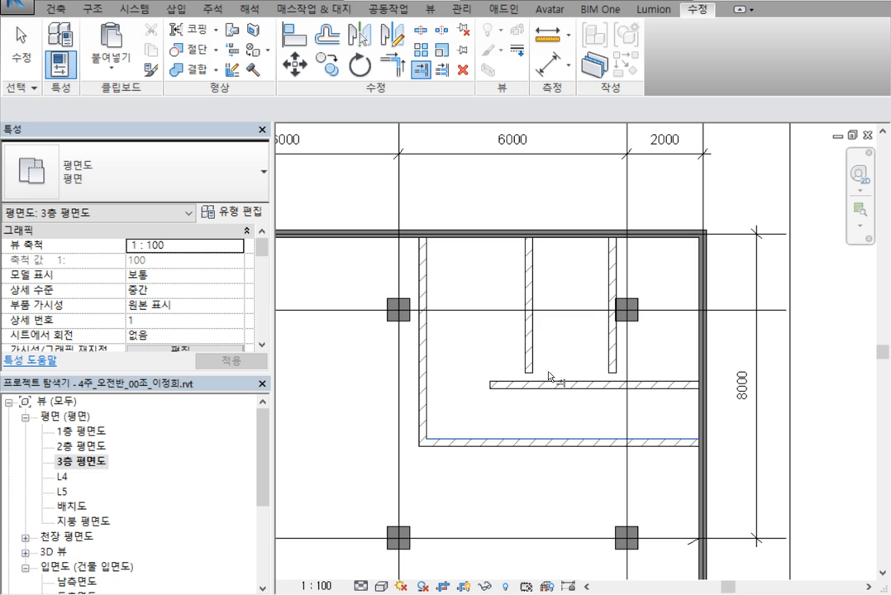
click(533, 361)
click(570, 385)
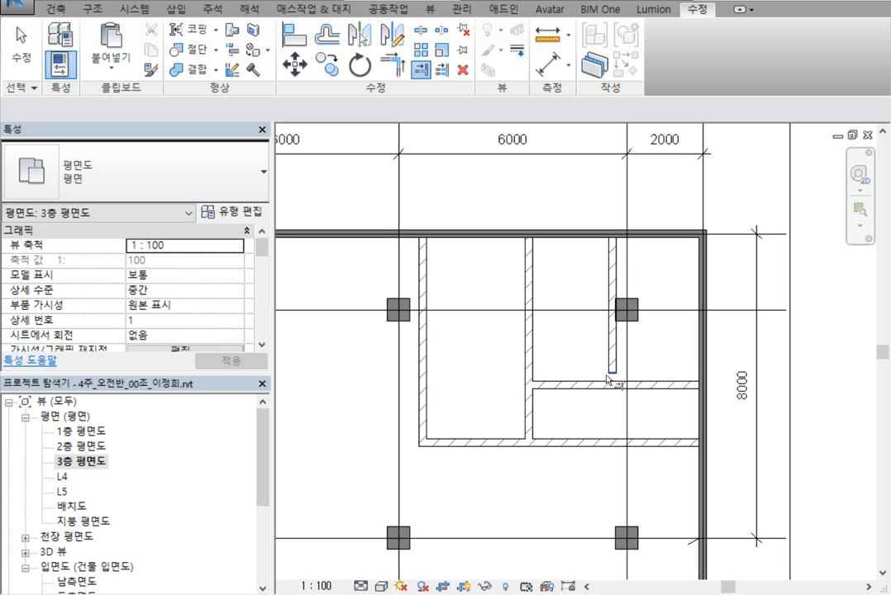
click(611, 358)
key(Escape)
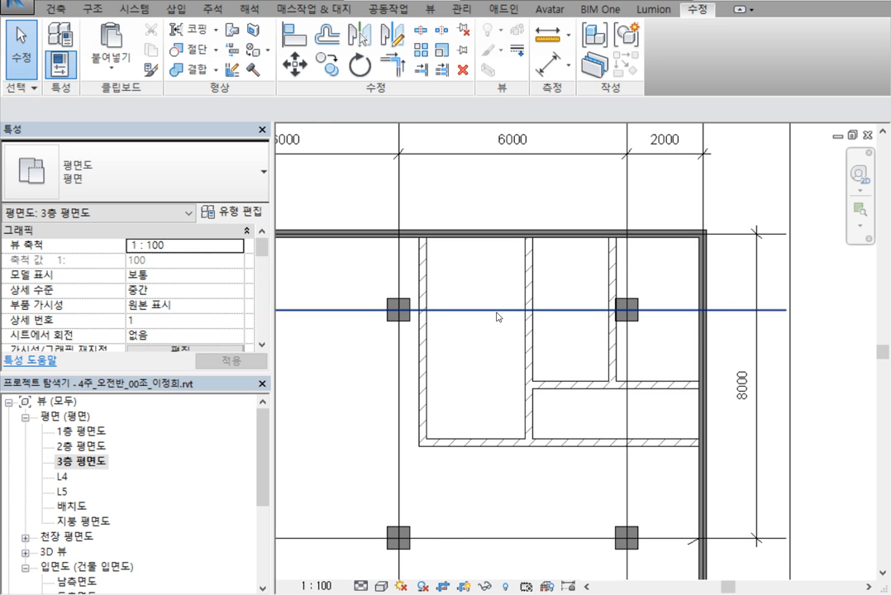
Add an aligned dimension chain through the three vertical wall centrelines to grid X6, placed above the upper exterior wall.
scroll(496, 311, down, 1)
mouse_move(493, 319)
middle_down()
mouse_move(483, 347)
mouse_move(441, 334)
middle_up()
scroll(479, 333, up, 2)
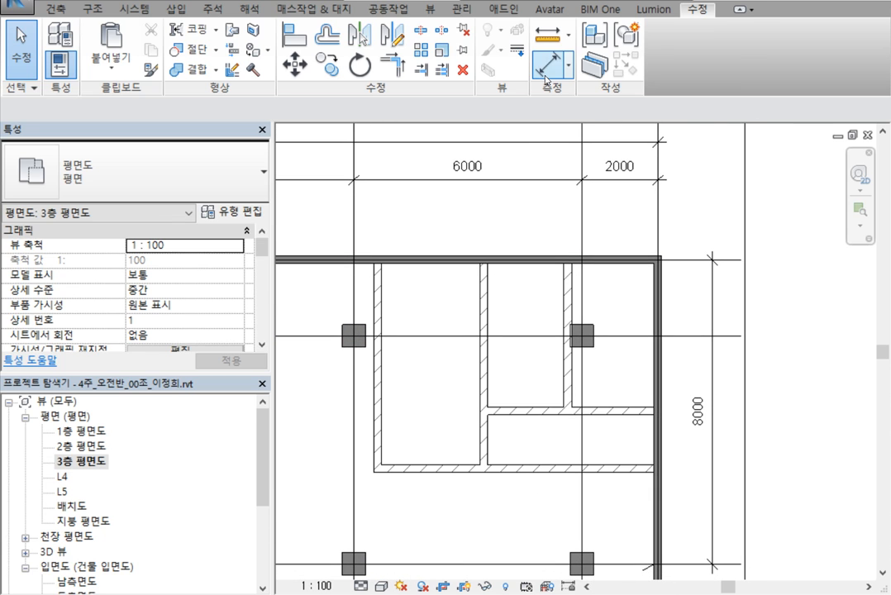
click(542, 81)
click(378, 293)
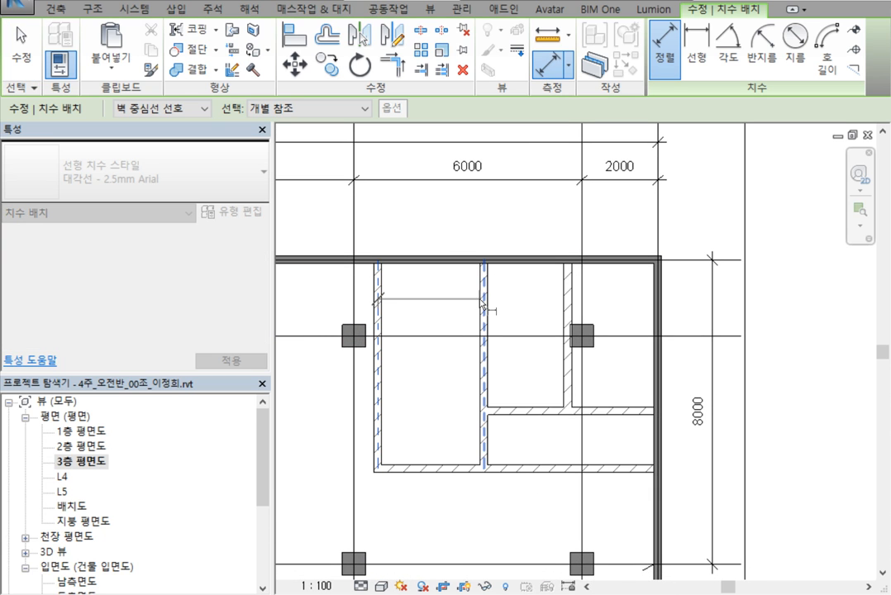
click(483, 294)
click(567, 293)
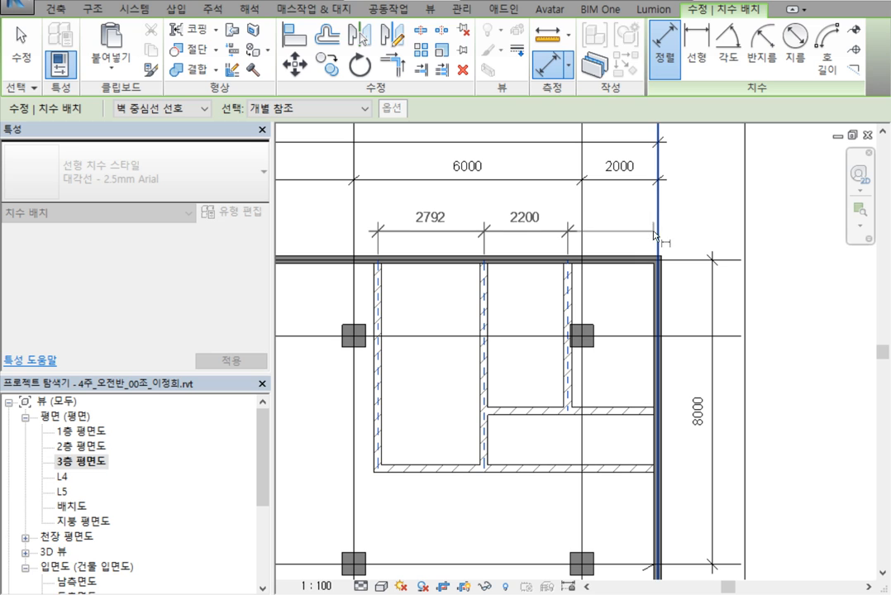
click(656, 189)
click(628, 225)
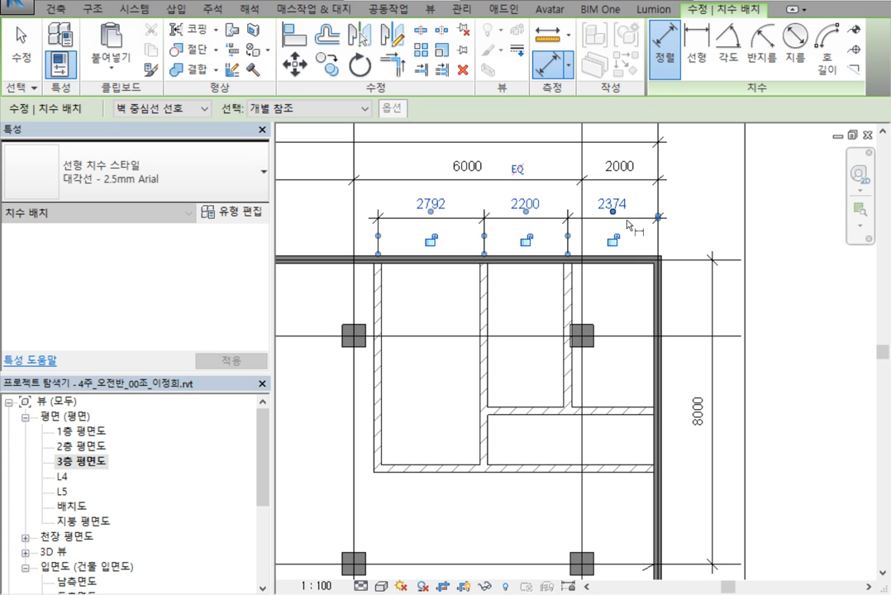
Add a vertical dimension chain from the lower grid line through both horizontal walls to the upper exterior wall, outside the 8000 dimension.
click(629, 567)
click(625, 468)
click(625, 411)
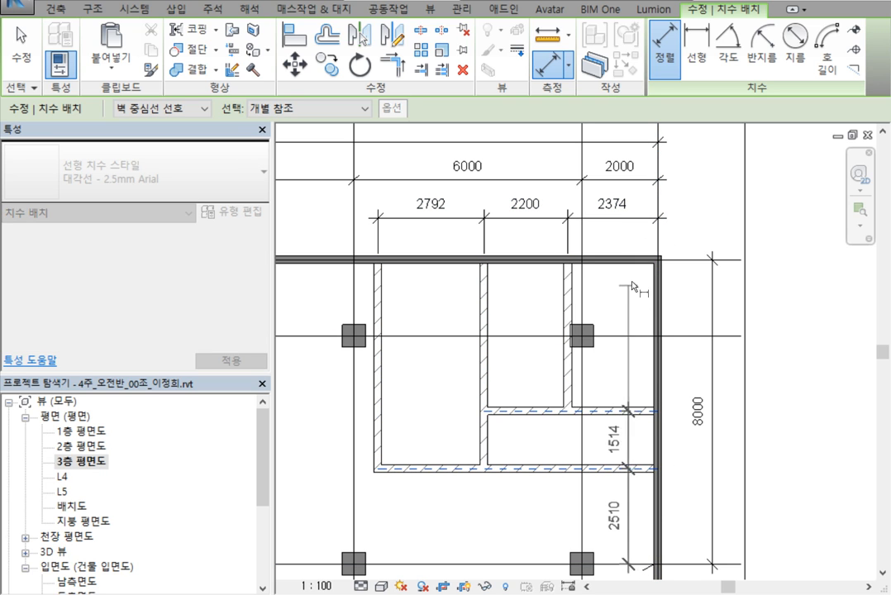
click(686, 261)
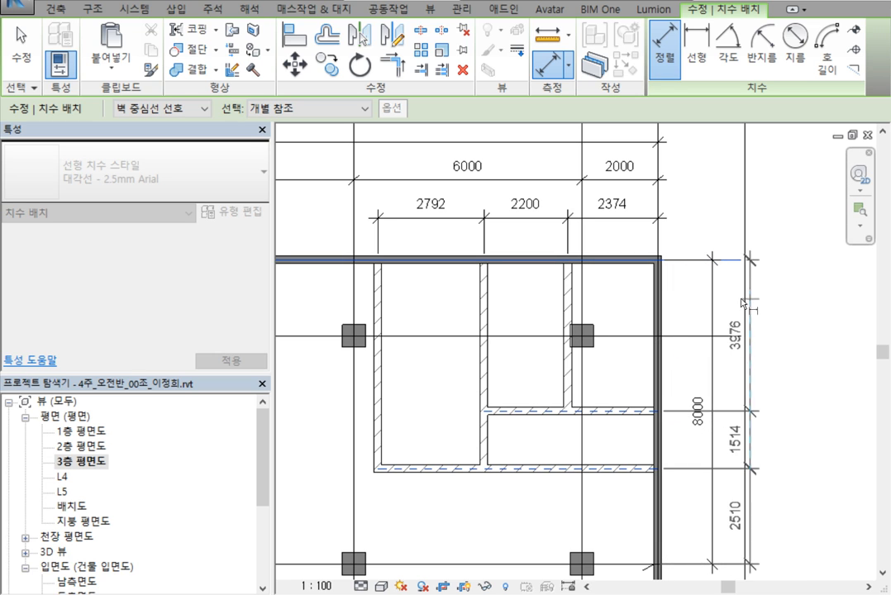
click(765, 303)
key(Escape)
key(Escape)
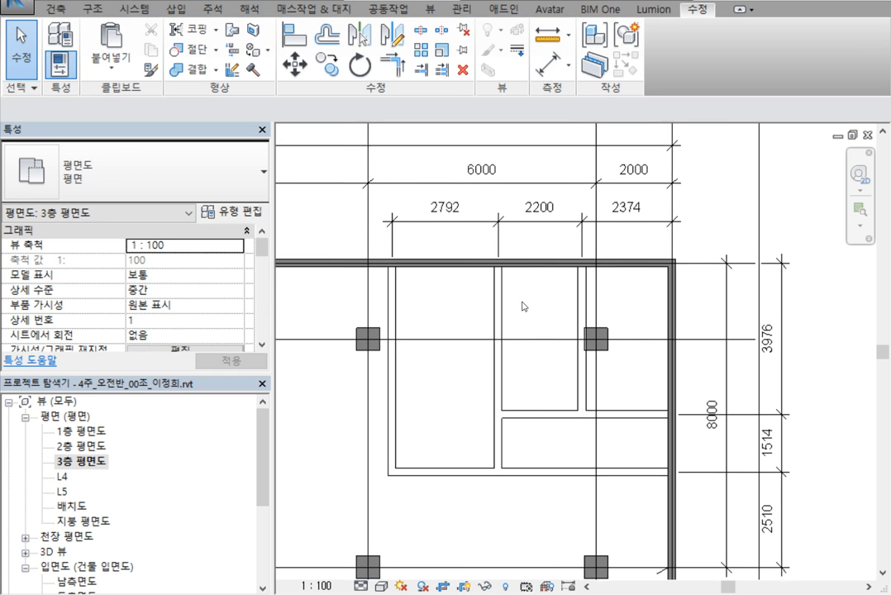
Align the centreline of the leftmost vertical B200s wall to grid line X4.
click(391, 294)
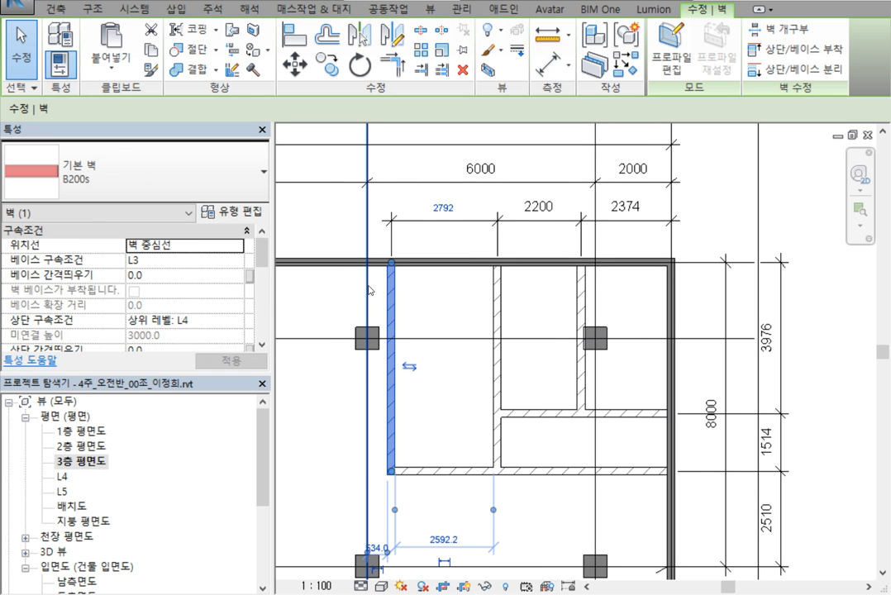
click(296, 39)
click(366, 300)
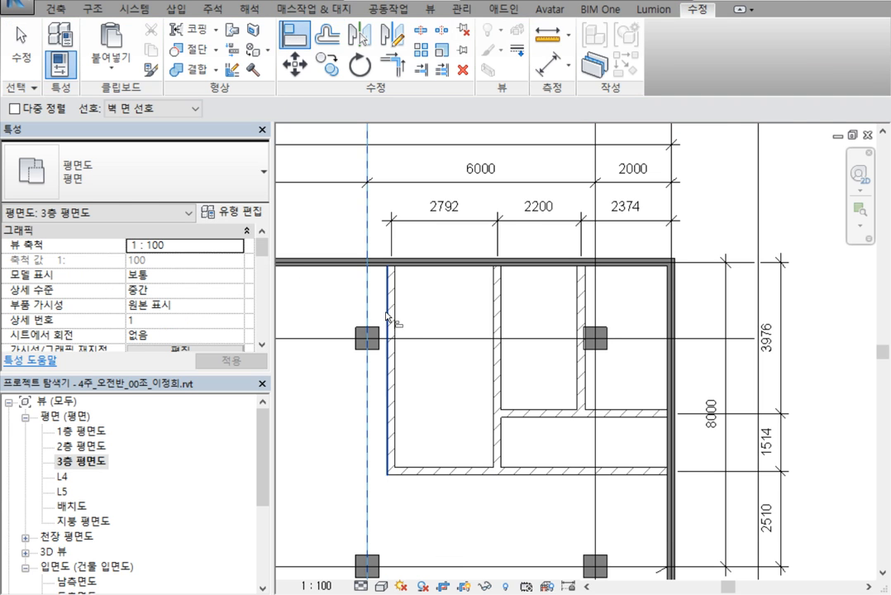
scroll(384, 311, up, 2)
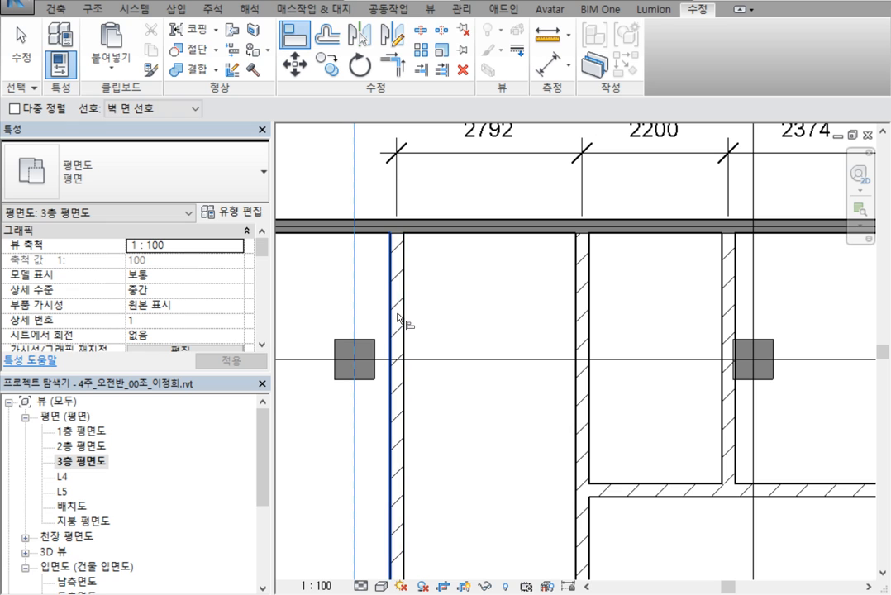
key(Tab)
click(398, 318)
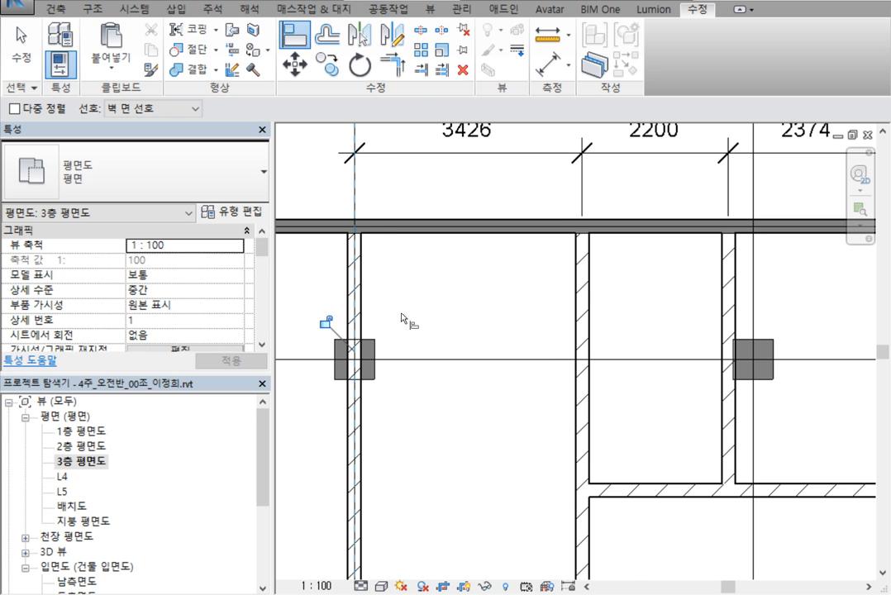
scroll(430, 322, down, 4)
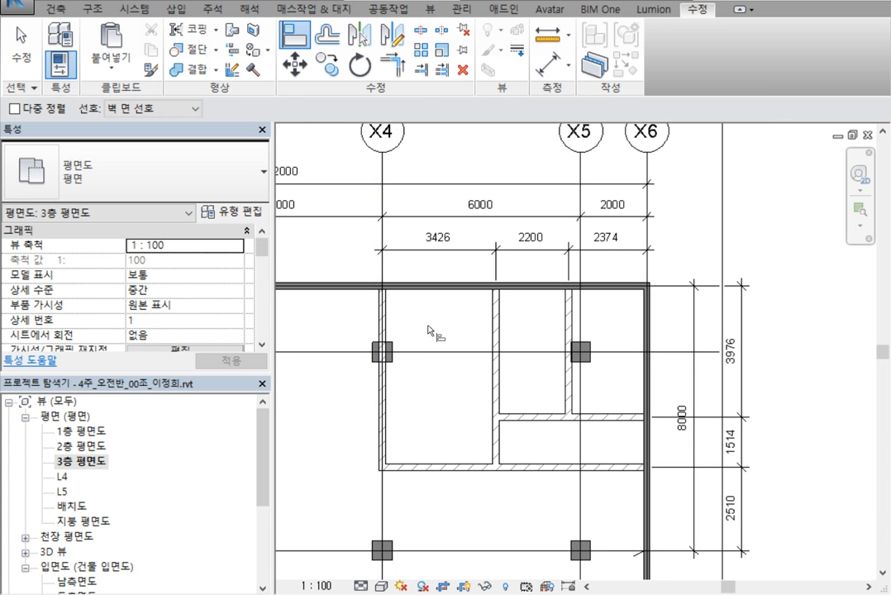
key(Escape)
Move the middle vertical wall by setting its dimension from grid X4 to 3000.
click(496, 327)
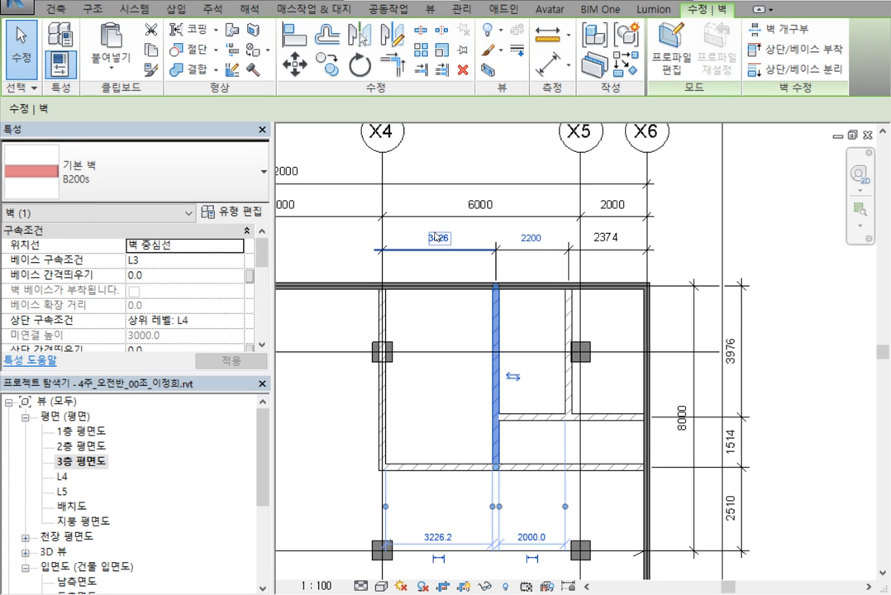
click(459, 232)
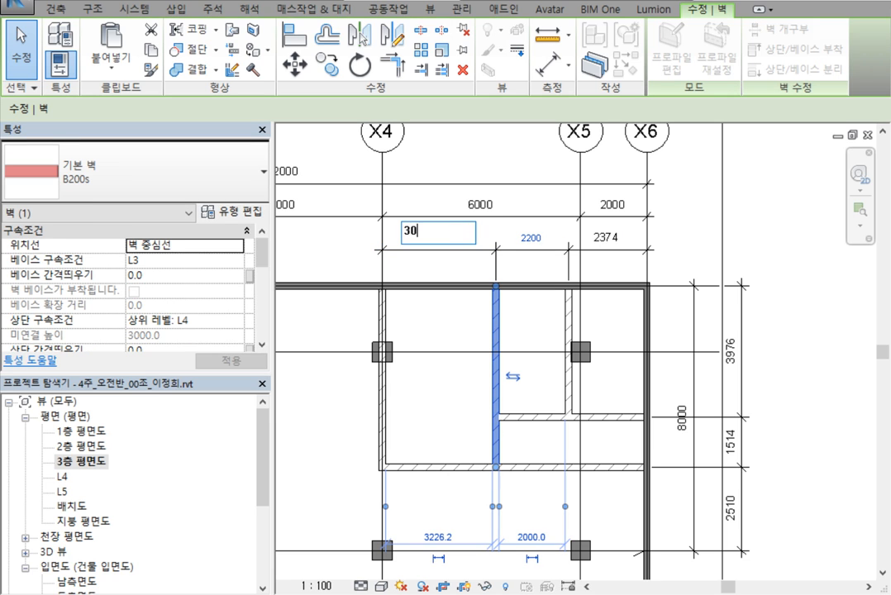
key(Return)
click(520, 307)
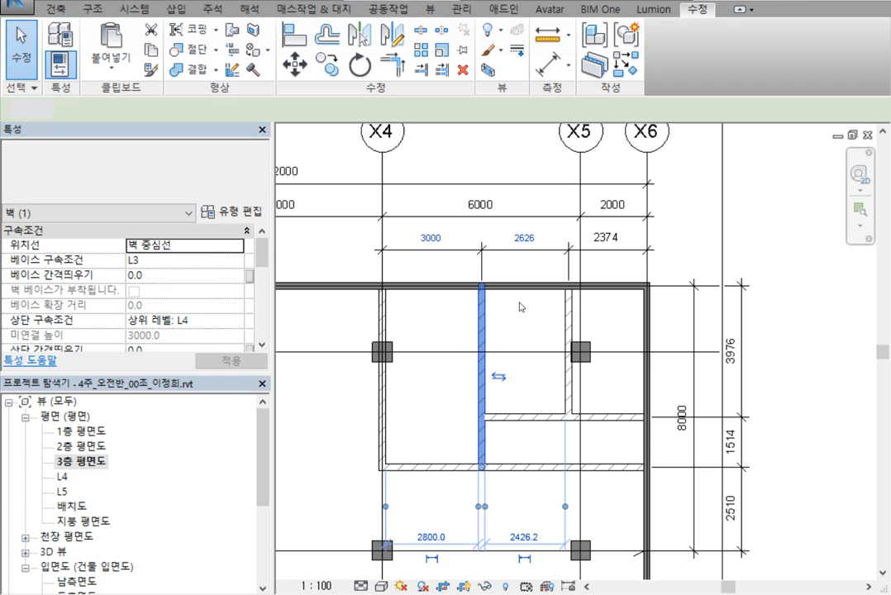
Move the right vertical wall by setting its dimension from the middle vertical wall to 2500.
middle_drag(549, 304, 504, 309)
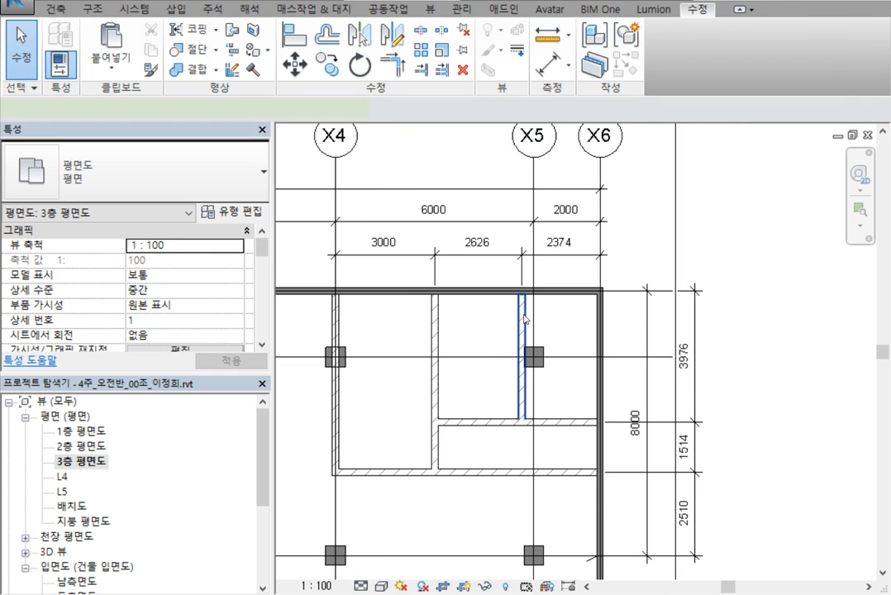
click(523, 319)
click(468, 237)
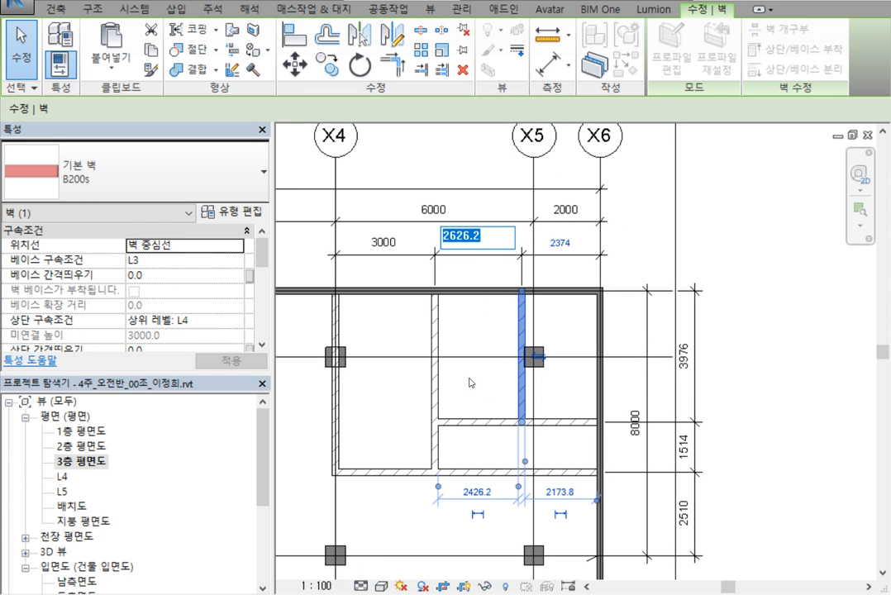
text(2500)
key(Return)
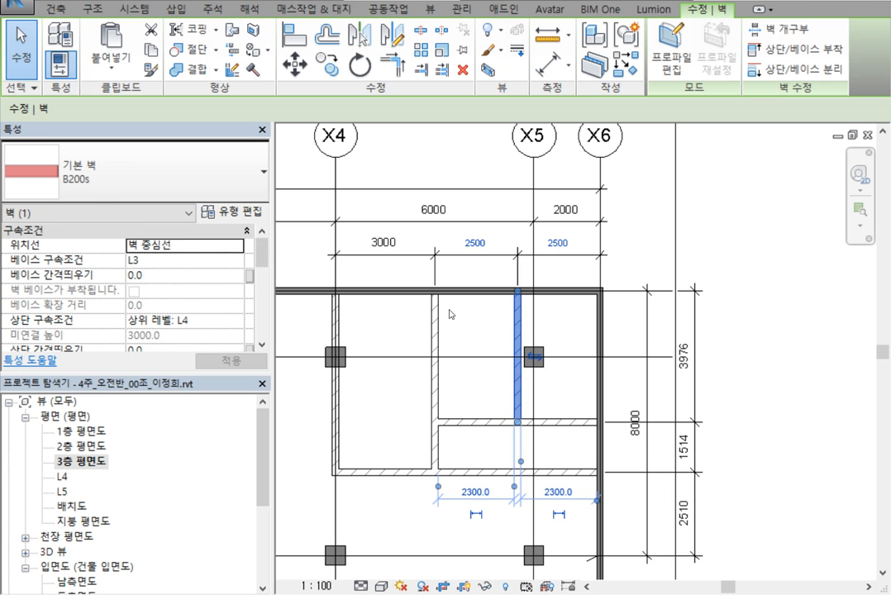
key(Escape)
Move the lower horizontal wall by setting its dimension from the grid line below it to 3000.
middle_drag(535, 343, 541, 277)
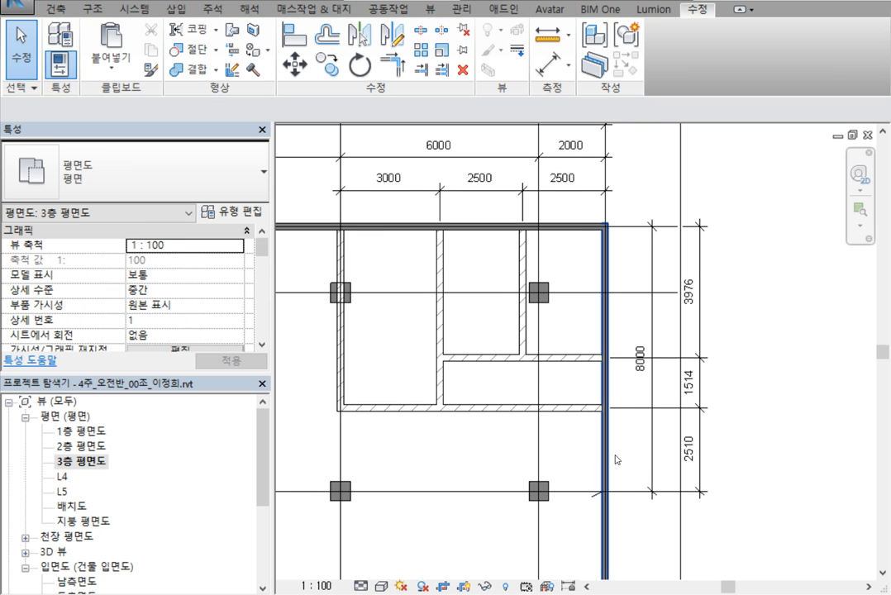
click(571, 410)
scroll(702, 451, up, 3)
click(685, 450)
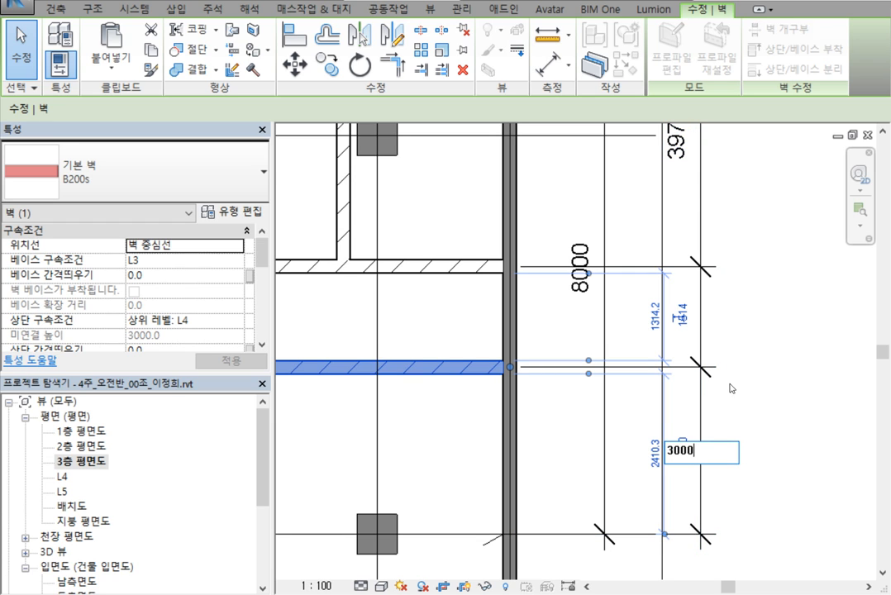
text(3000)
key(Return)
Move the upper horizontal wall by setting its dimension from the lower horizontal wall to 1800.
scroll(759, 405, down, 2)
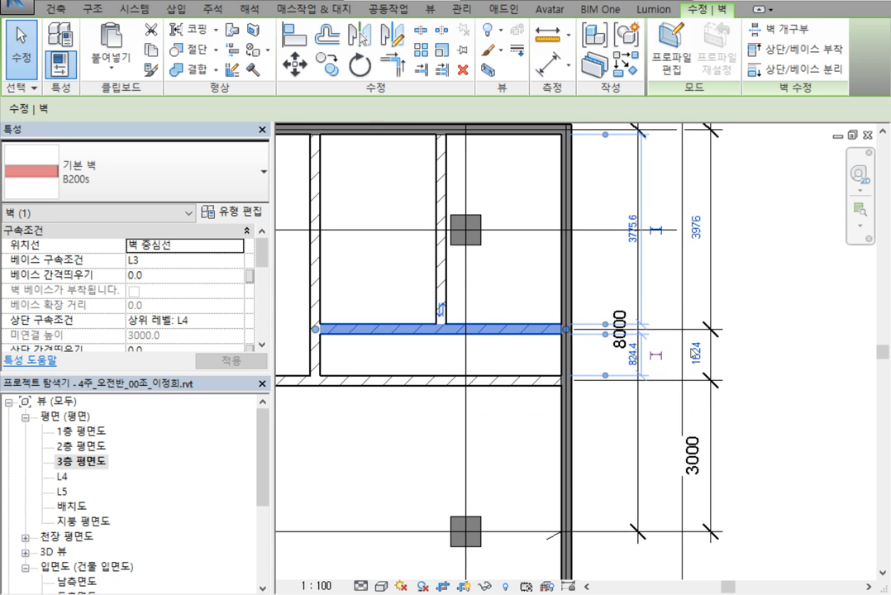
scroll(695, 352, up, 4)
click(695, 352)
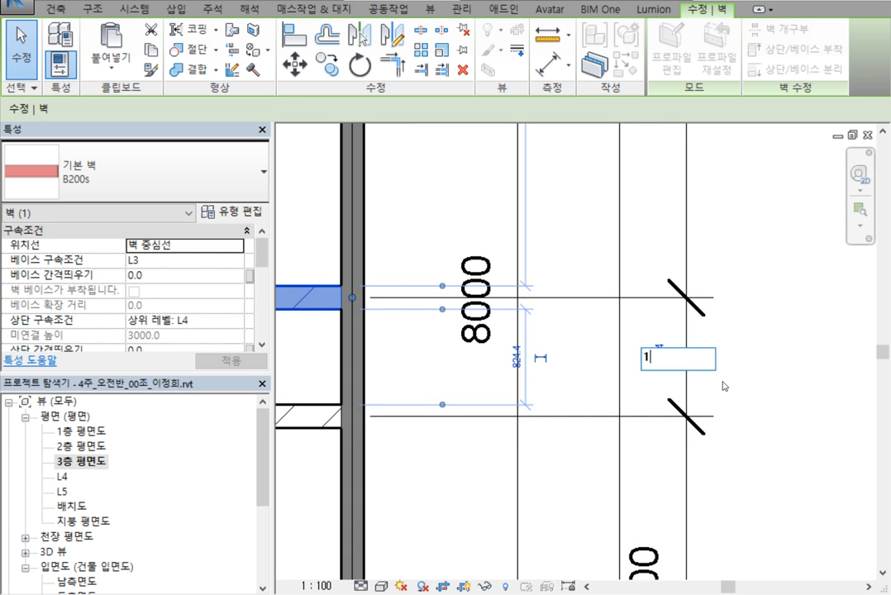
text(1800)
key(Return)
key(Escape)
scroll(706, 342, down, 3)
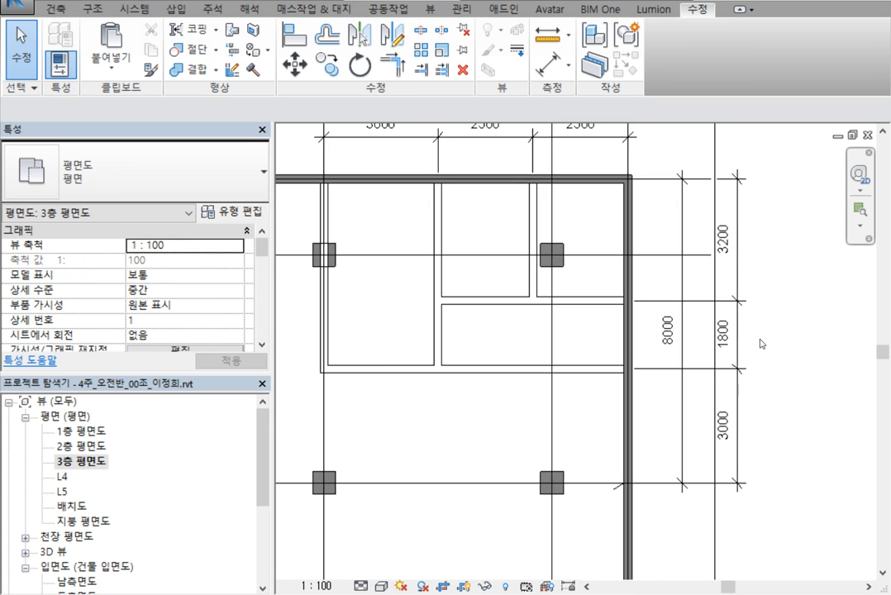
scroll(709, 335, up, 2)
click(696, 355)
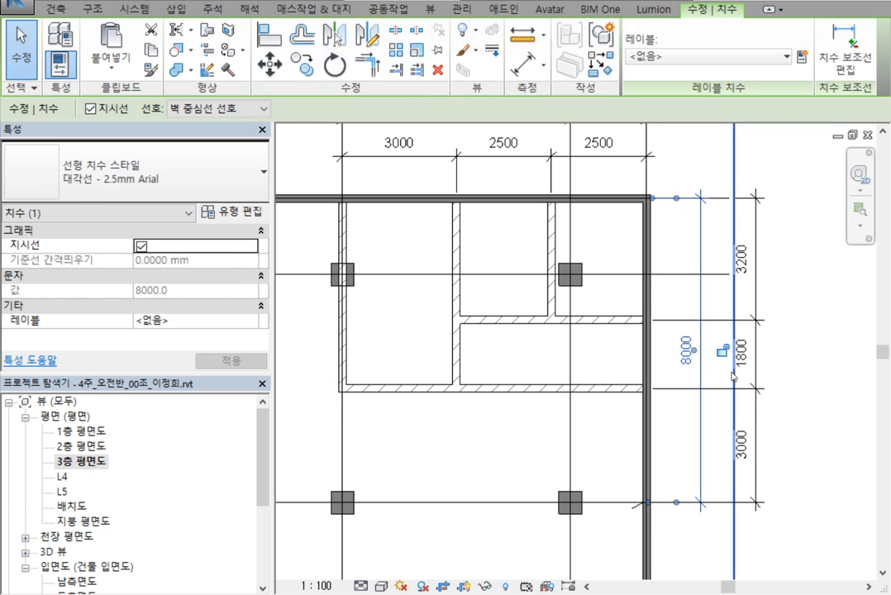
key(Delete)
click(760, 373)
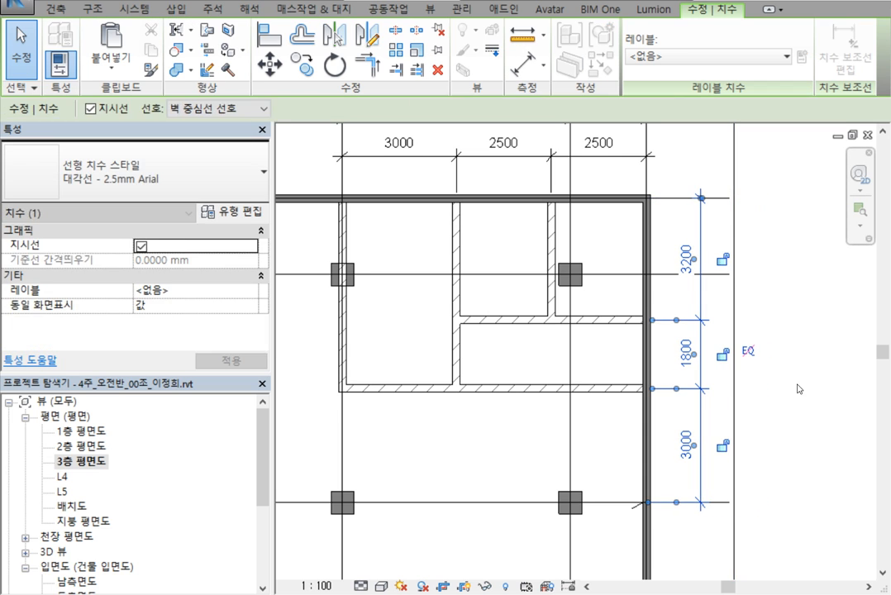
click(802, 358)
Round the outer corner between the left vertical and lower horizontal B200s walls with a fillet arc of about 1700 mm radius.
scroll(436, 346, up, 3)
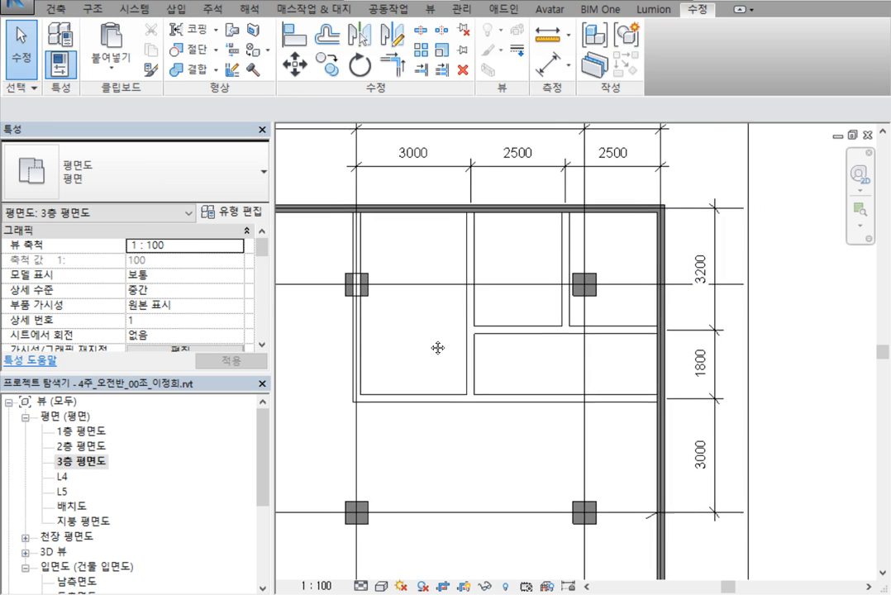
click(510, 416)
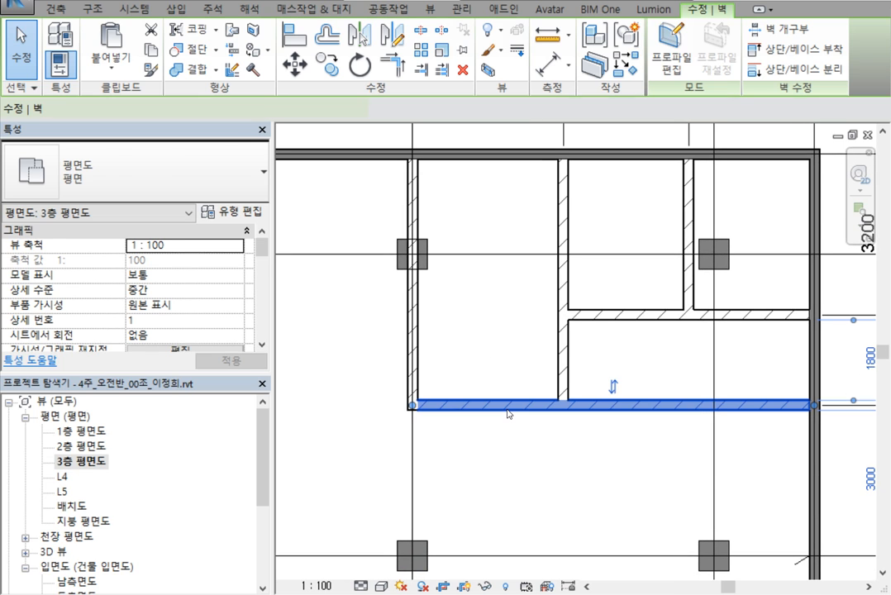
right_click(508, 414)
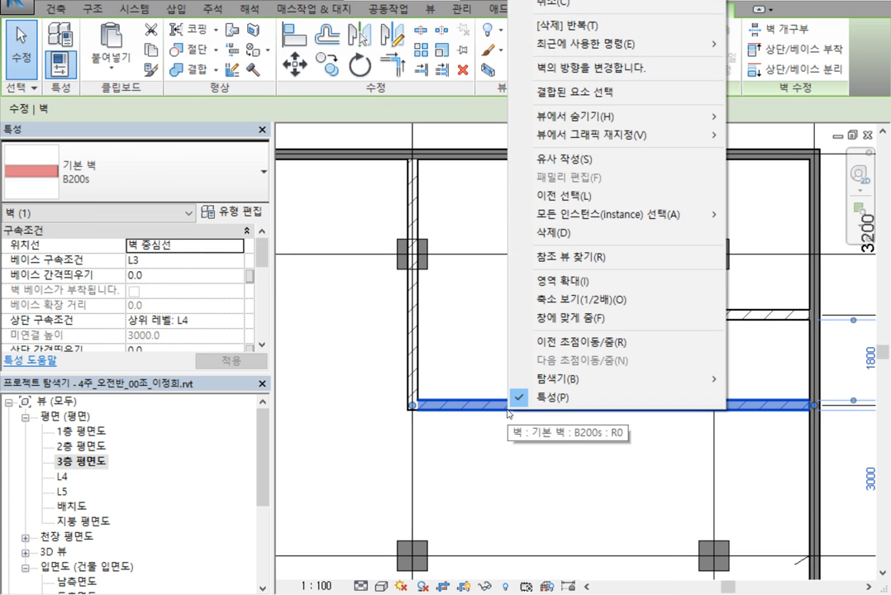
click(574, 160)
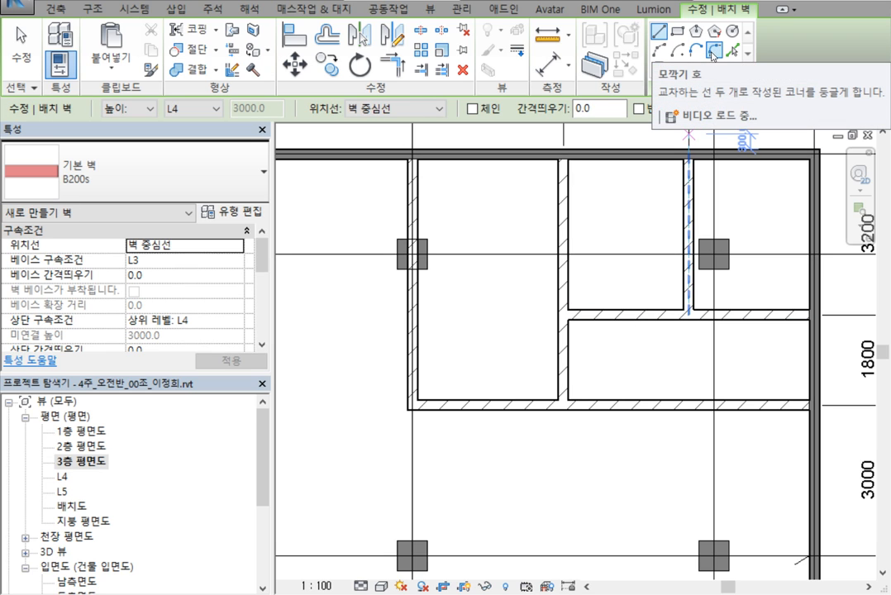
click(713, 51)
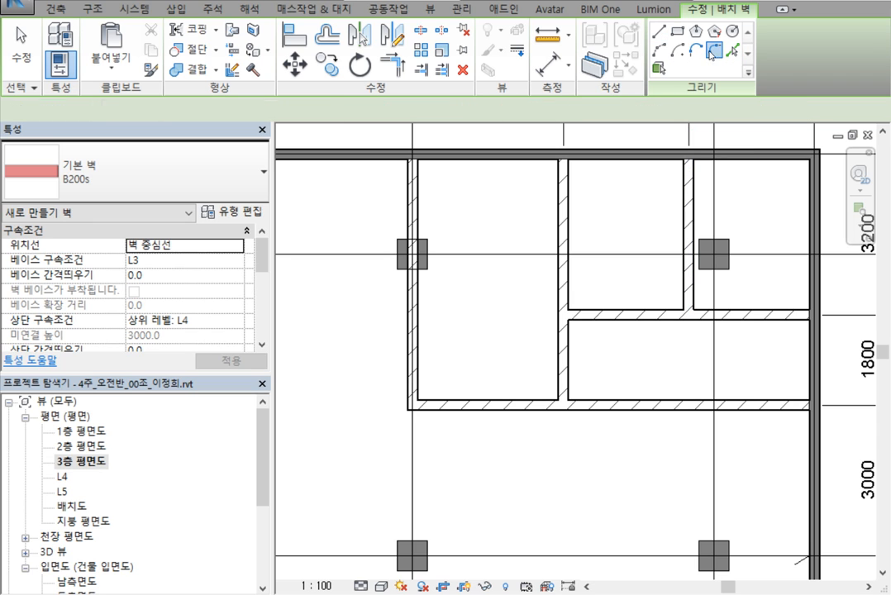
click(417, 339)
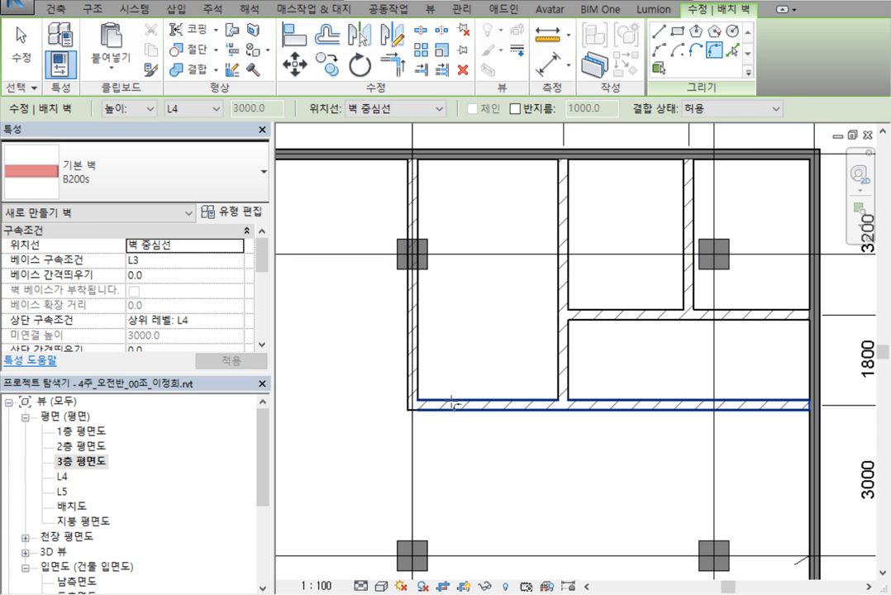
click(448, 405)
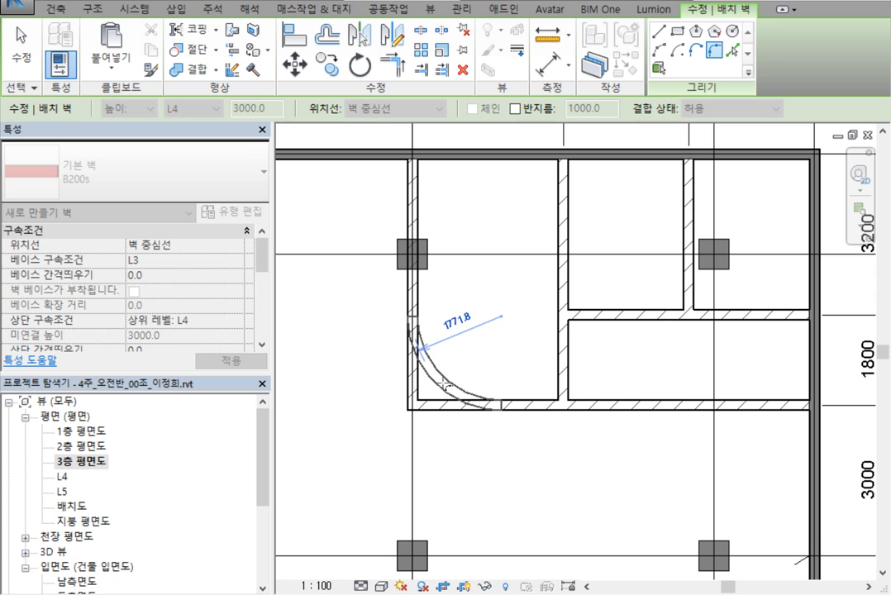
click(436, 379)
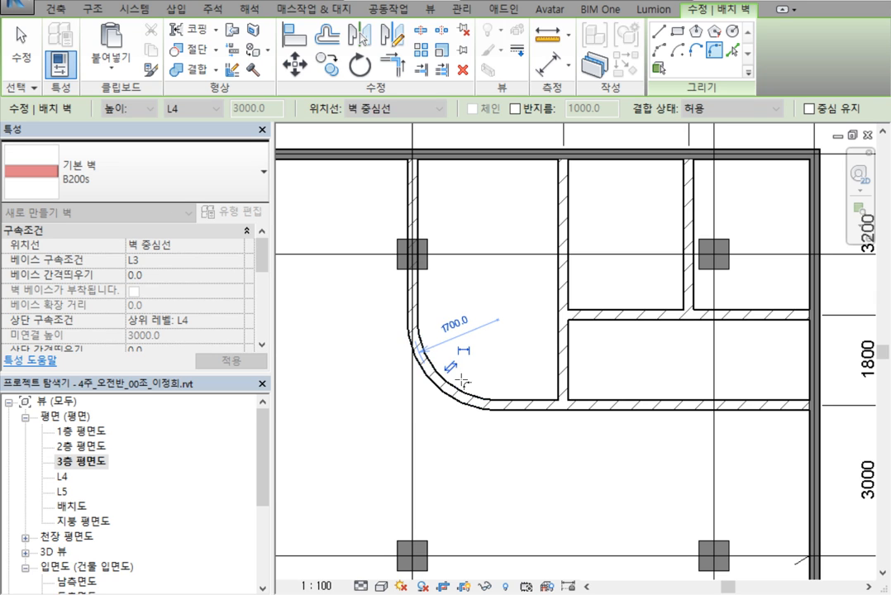
Set the curved corner wall's radius to 900 mm and make its temporary radius dimension permanent.
scroll(484, 348, up, 3)
click(460, 322)
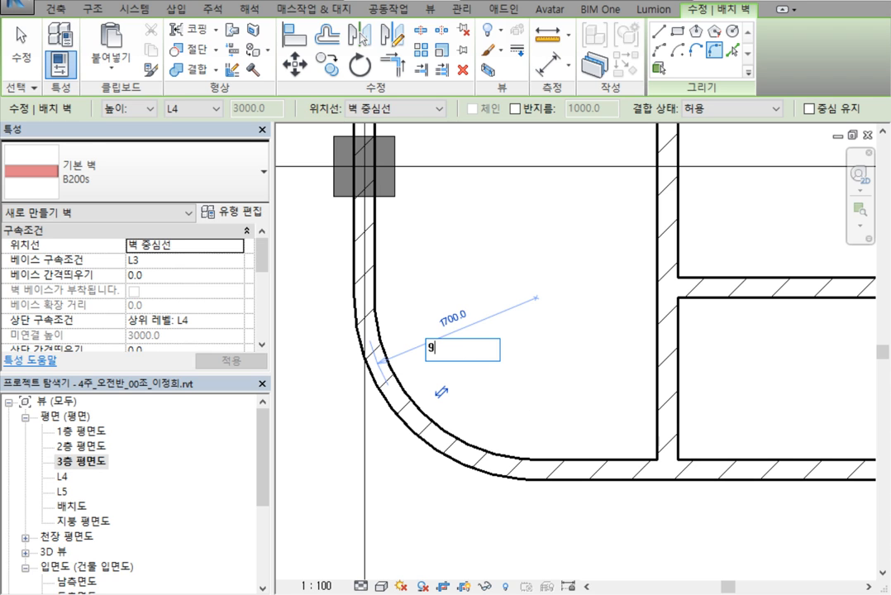
key(Return)
scroll(408, 427, up, 4)
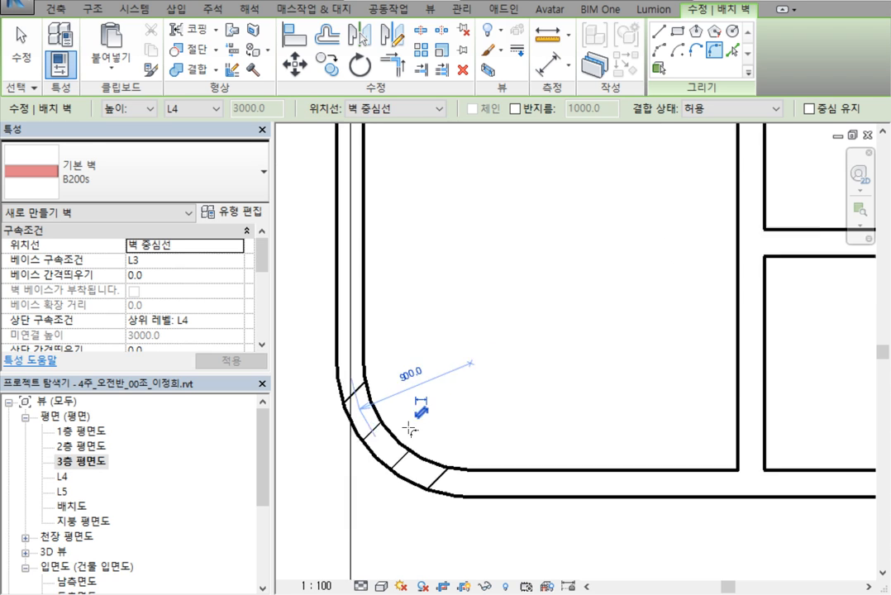
scroll(593, 350, down, 2)
scroll(584, 346, down, 3)
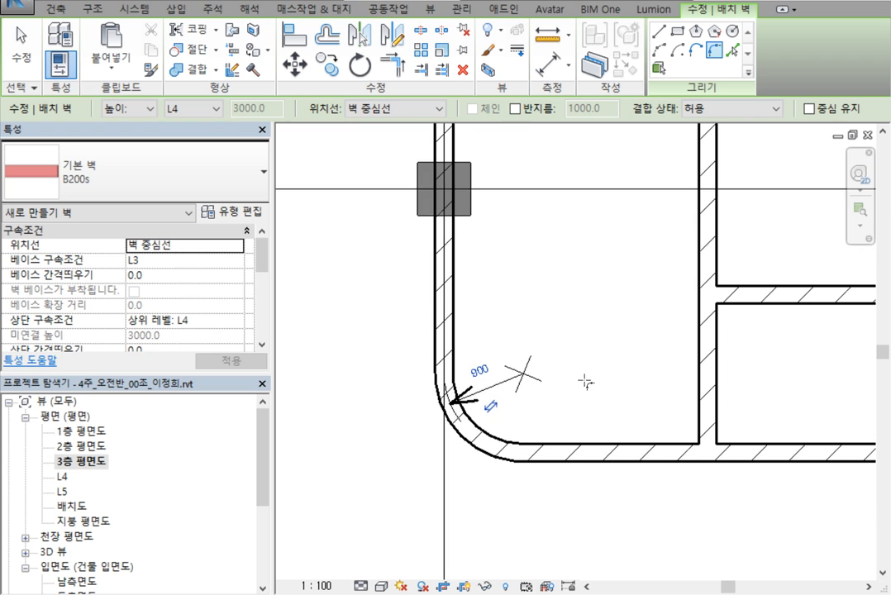
key(Escape)
key(Escape)
scroll(595, 324, down, 1)
mouse_move(595, 324)
middle_down()
mouse_move(484, 367)
mouse_move(477, 401)
middle_up()
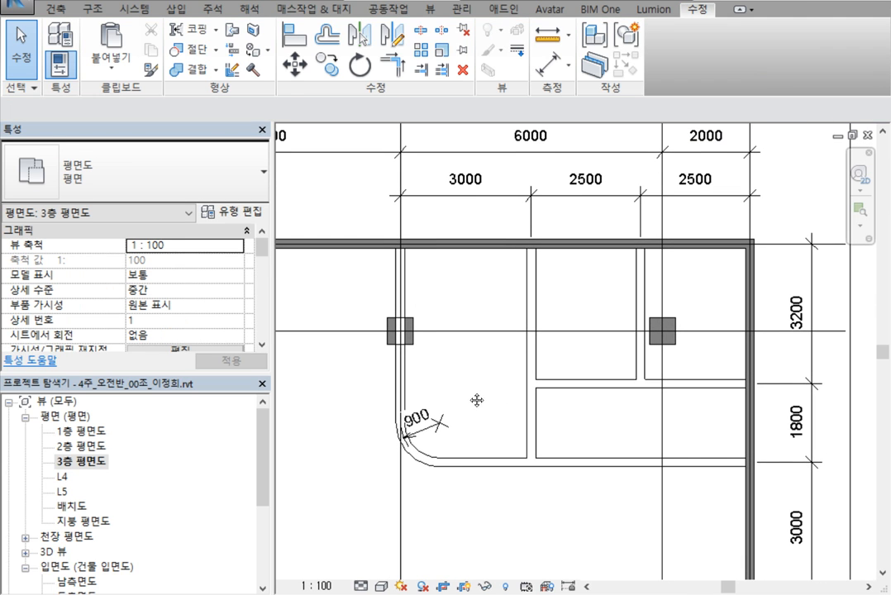